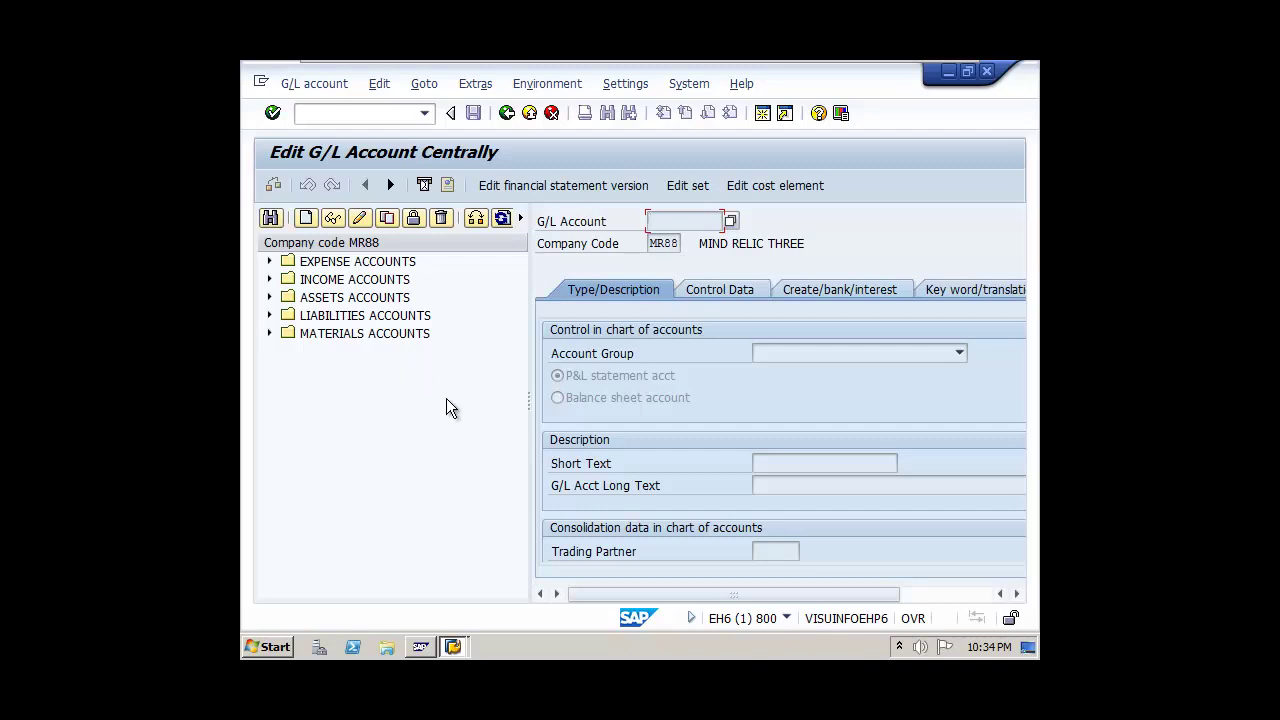
Step: Restart transaction FS00 from the SAP Easy Access screen and expand the expense accounts of company code MR88
{"action": "left_click", "coordinate": [529, 114]}
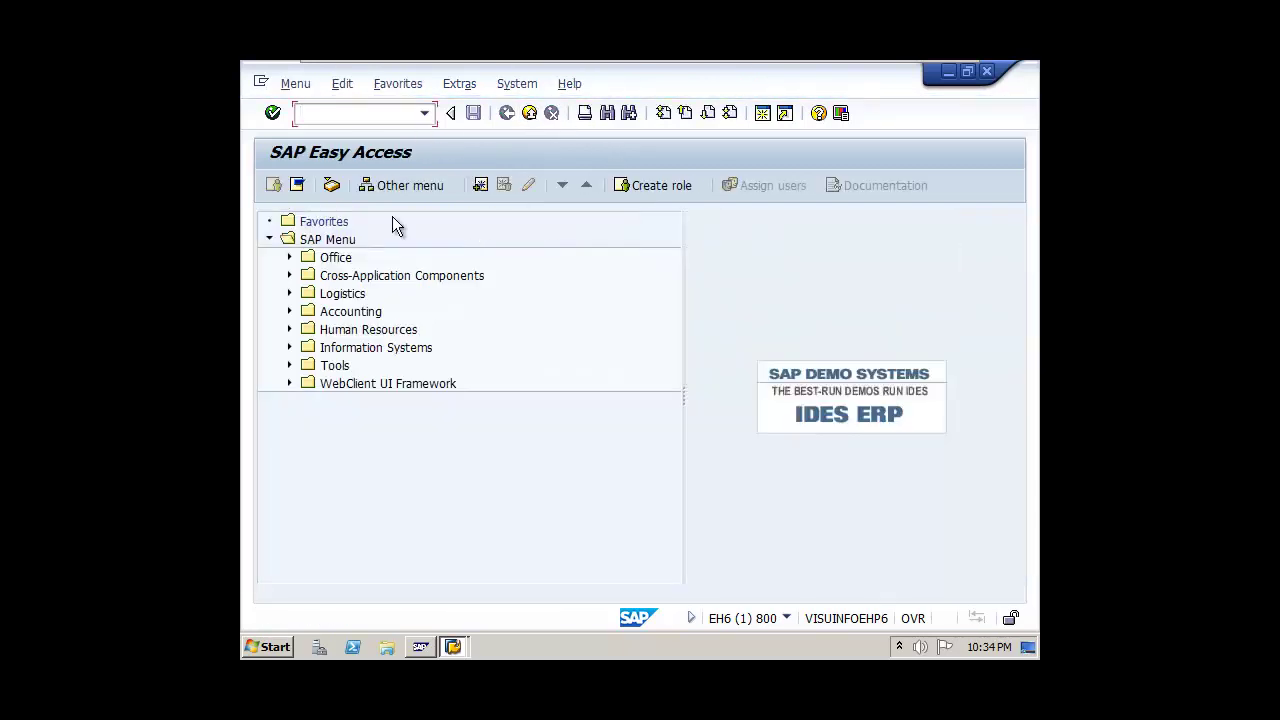
{"action": "type", "text": "FS00"}
{"action": "left_click", "coordinate": [272, 115]}
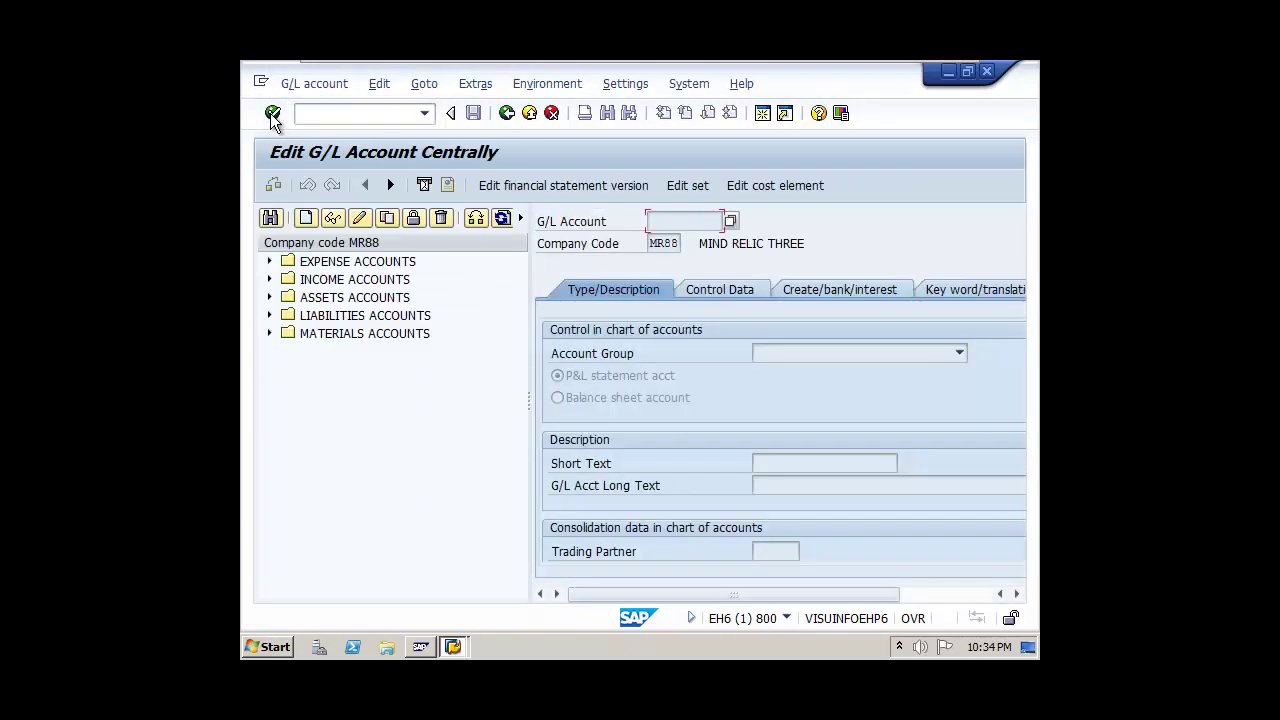
{"action": "left_click", "coordinate": [269, 261]}
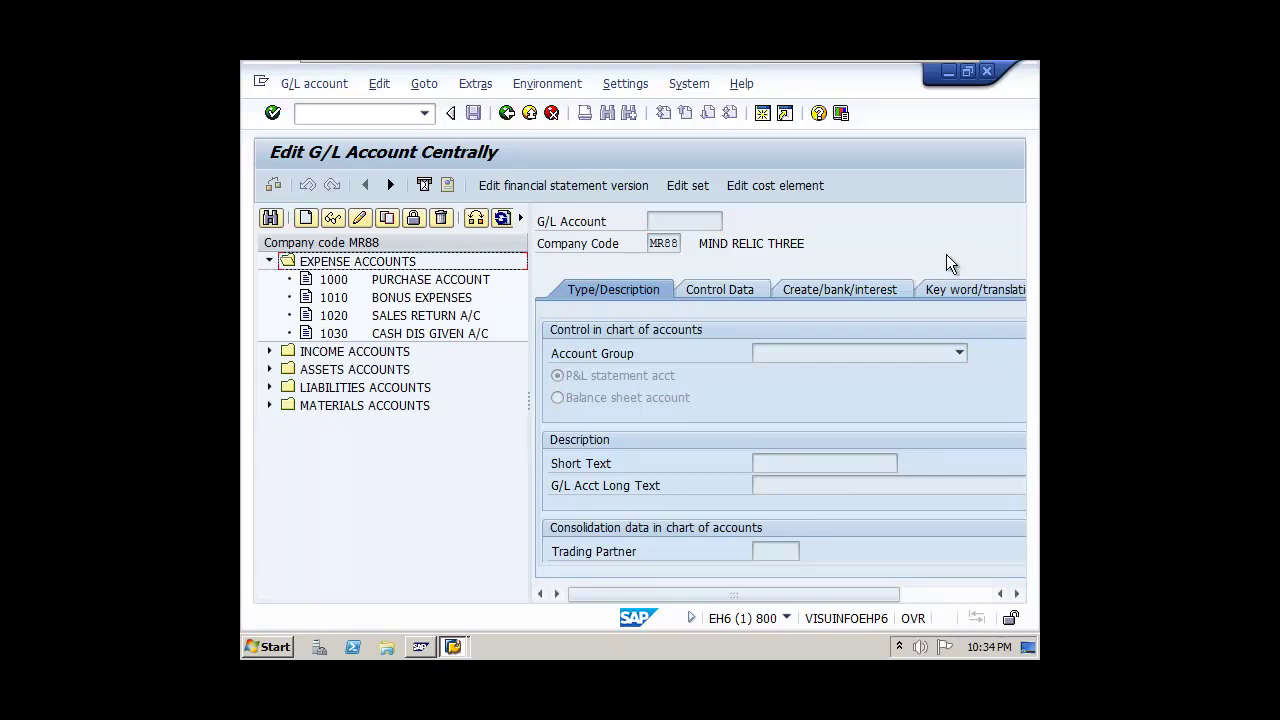
Step: Switch to the NOTES file in Notepad and review the passages on the ledger accounts needed for forex transactions and valuations
{"action": "mouse_move", "coordinate": [922, 61]}
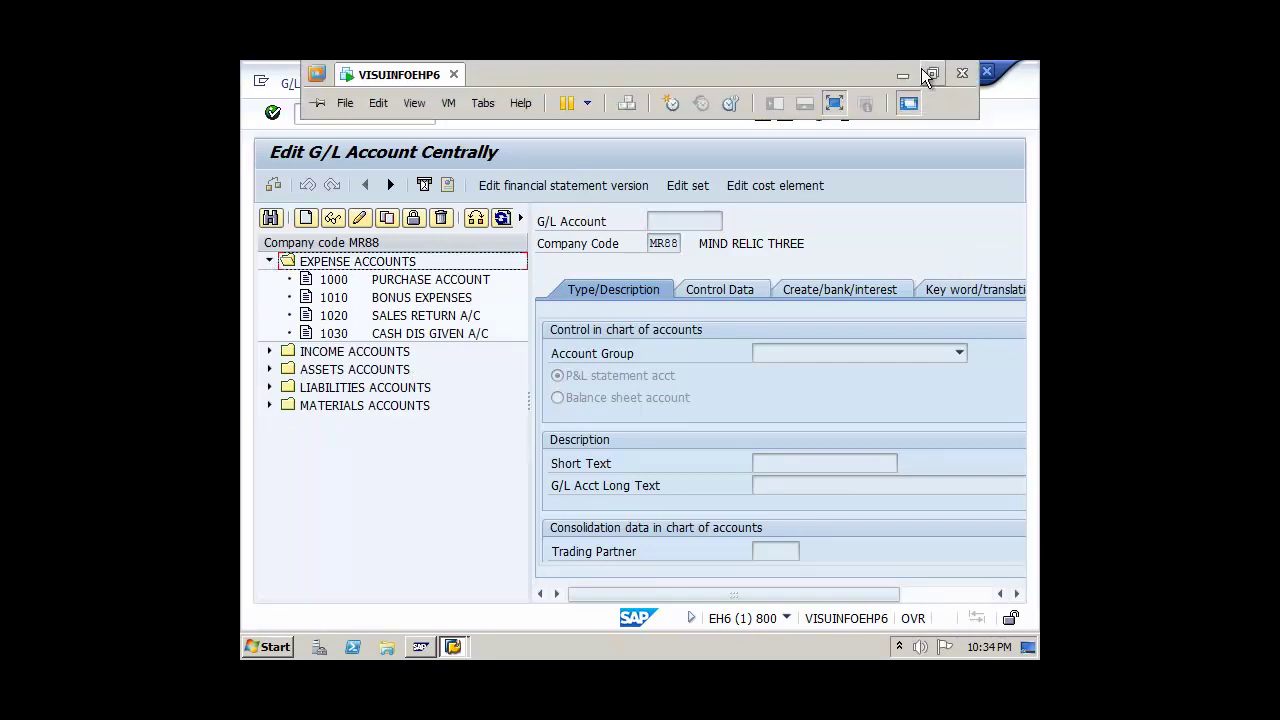
{"action": "left_click", "coordinate": [902, 73]}
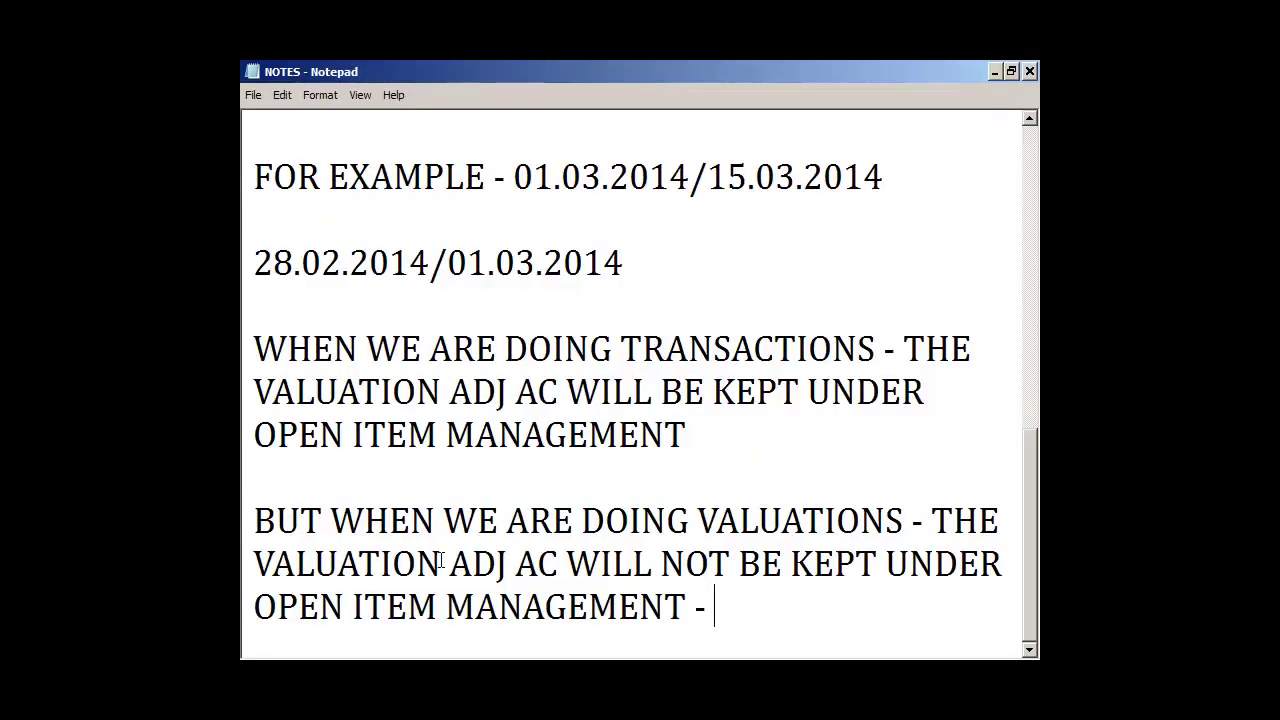
{"action": "scroll", "coordinate": [439, 550], "scroll_direction": "up", "scroll_amount": 10}
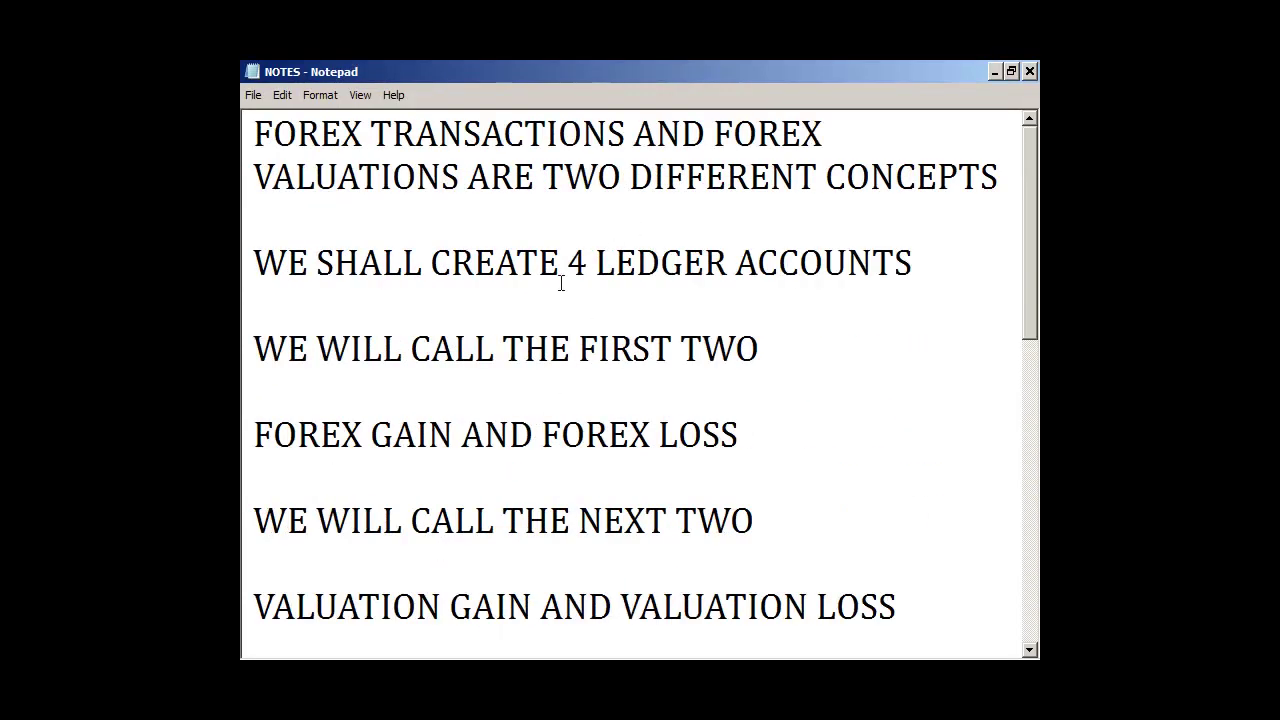
{"action": "left_click_drag", "start_coordinate": [588, 262], "coordinate": [577, 262]}
{"action": "key", "text": "ctrl+End"}
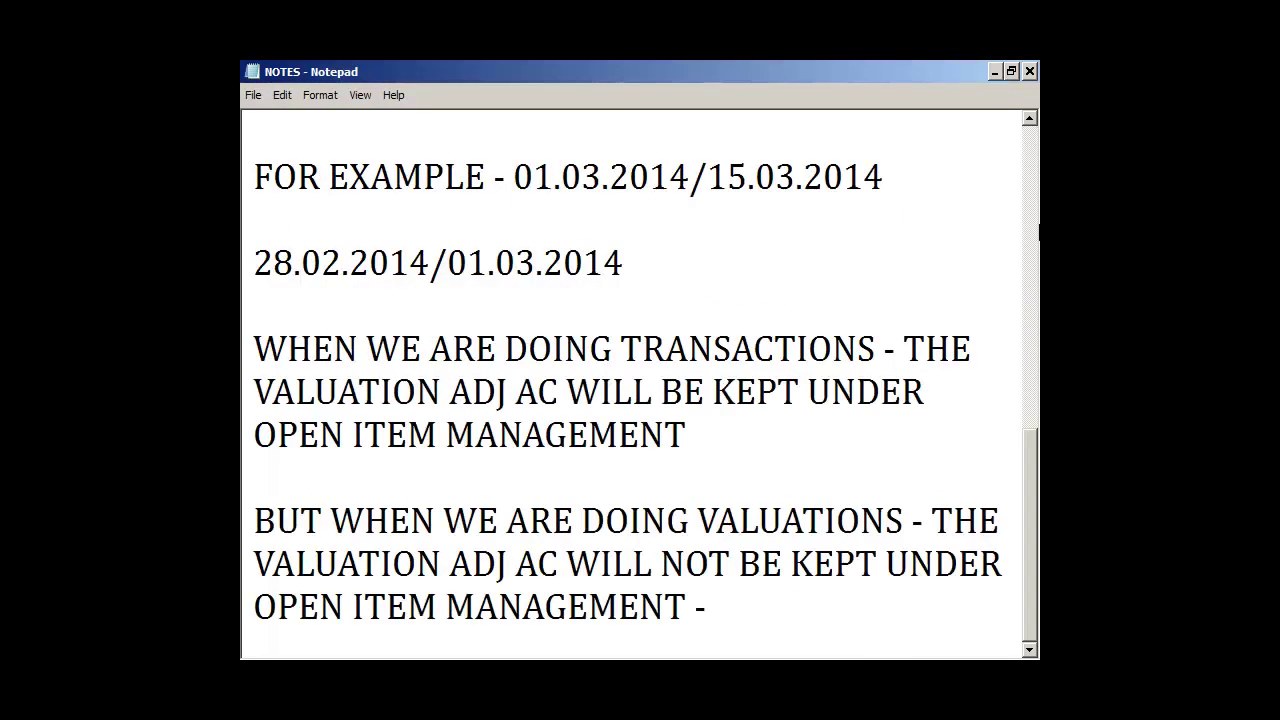
Step: Switch back to the SAP session and restart transaction FS00 for central G/L account maintenance
{"action": "key", "text": "super+d"}
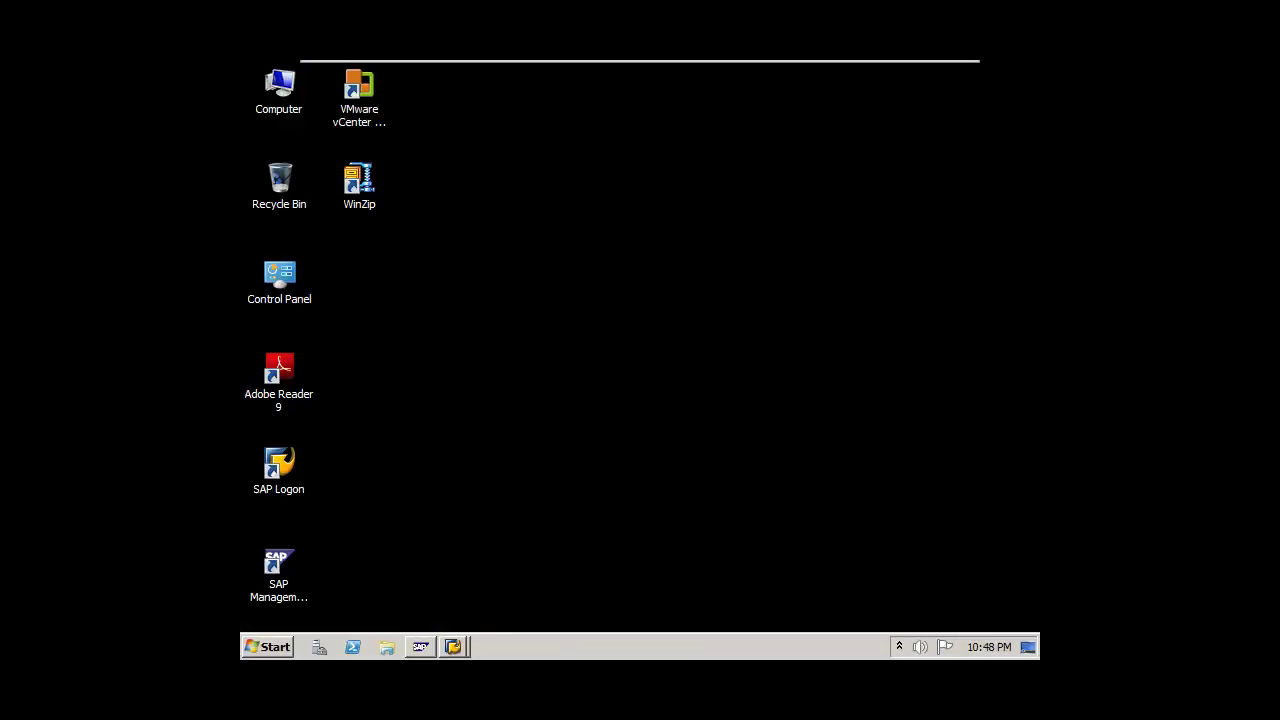
{"action": "left_click", "coordinate": [453, 646]}
{"action": "left_click", "coordinate": [453, 612]}
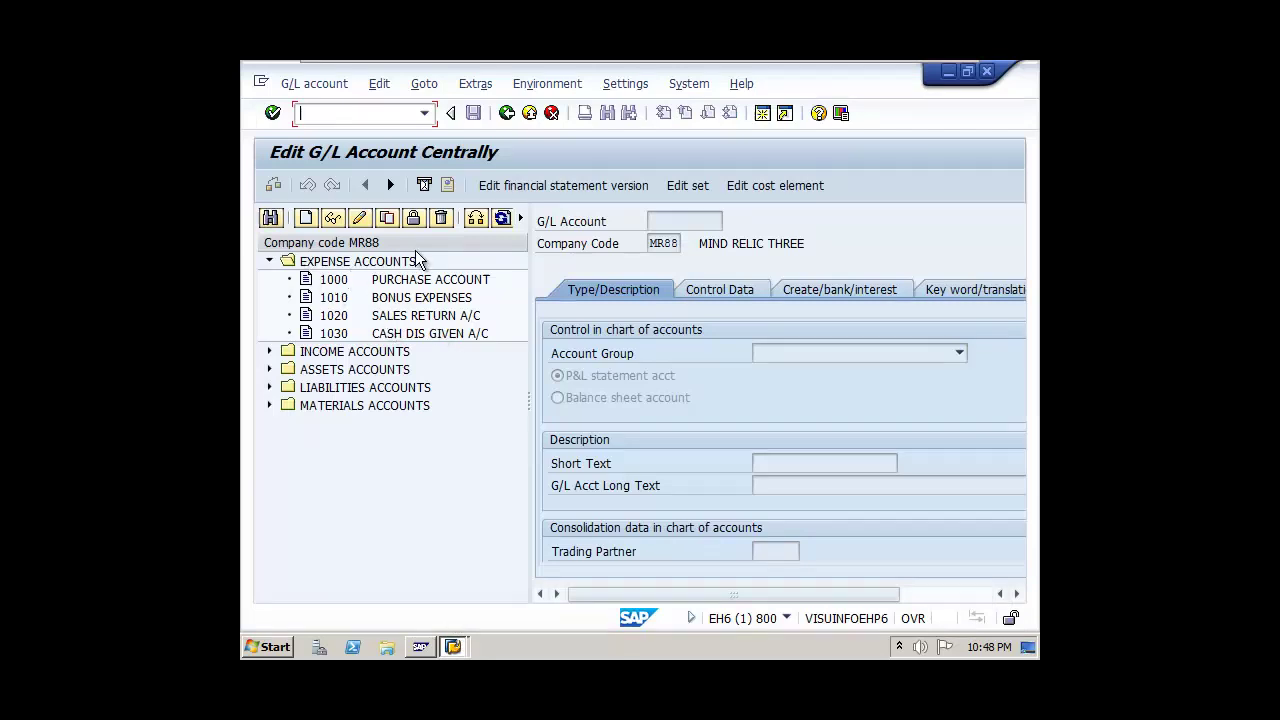
{"action": "left_click", "coordinate": [532, 115]}
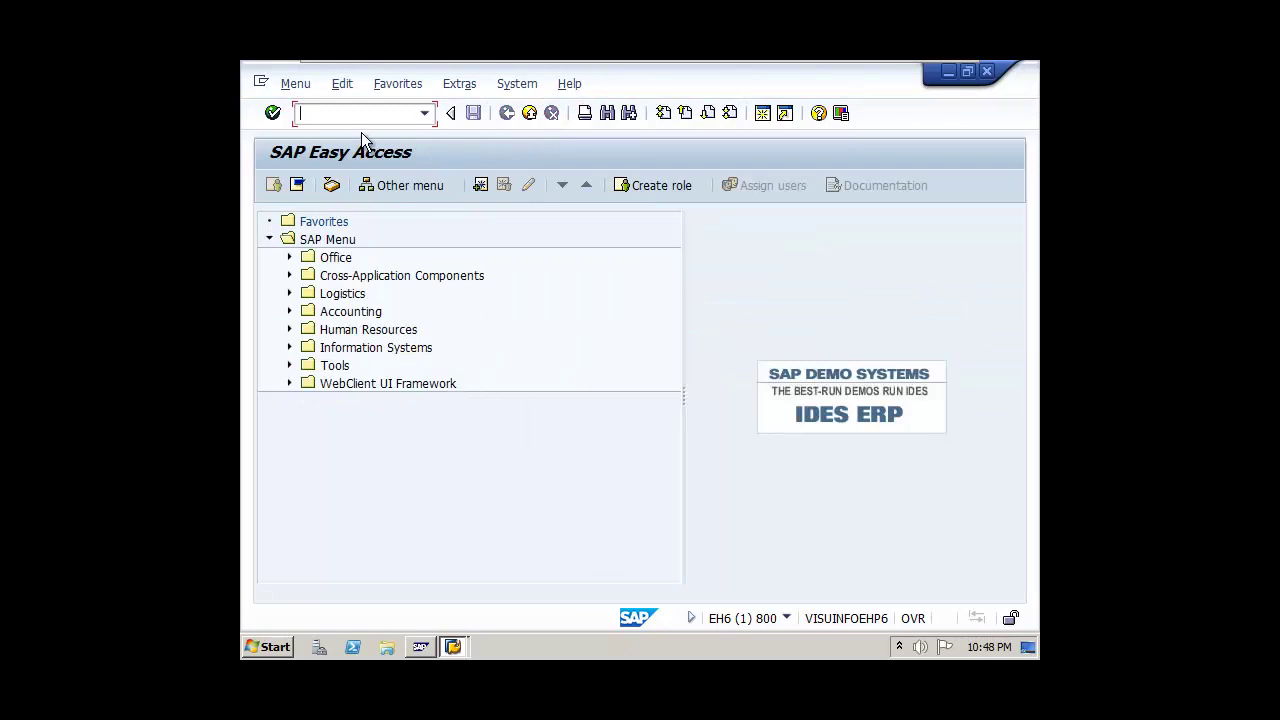
{"action": "type", "text": "FS00"}
{"action": "left_click", "coordinate": [272, 113]}
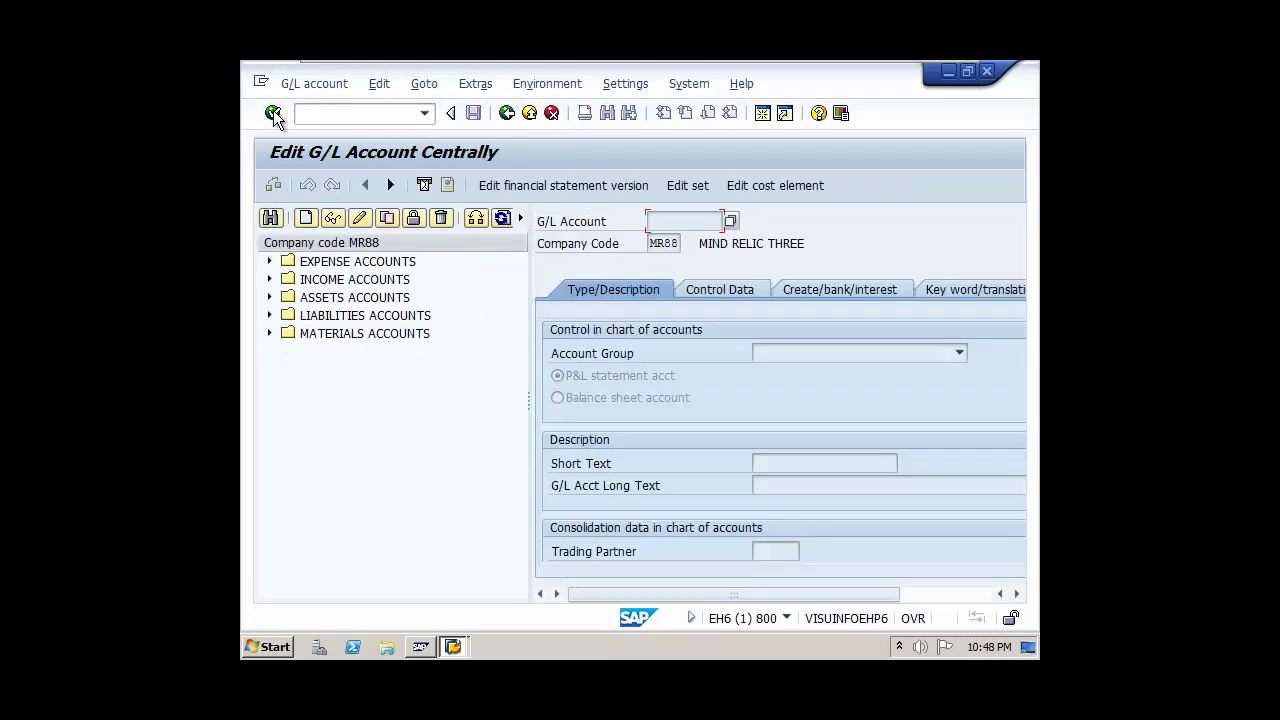
Step: Copy the PURCHASE ACCOUNT expense account 1000 to a new G/L account 1040 in company code MR88
{"action": "left_click", "coordinate": [270, 262]}
{"action": "right_click", "coordinate": [438, 286]}
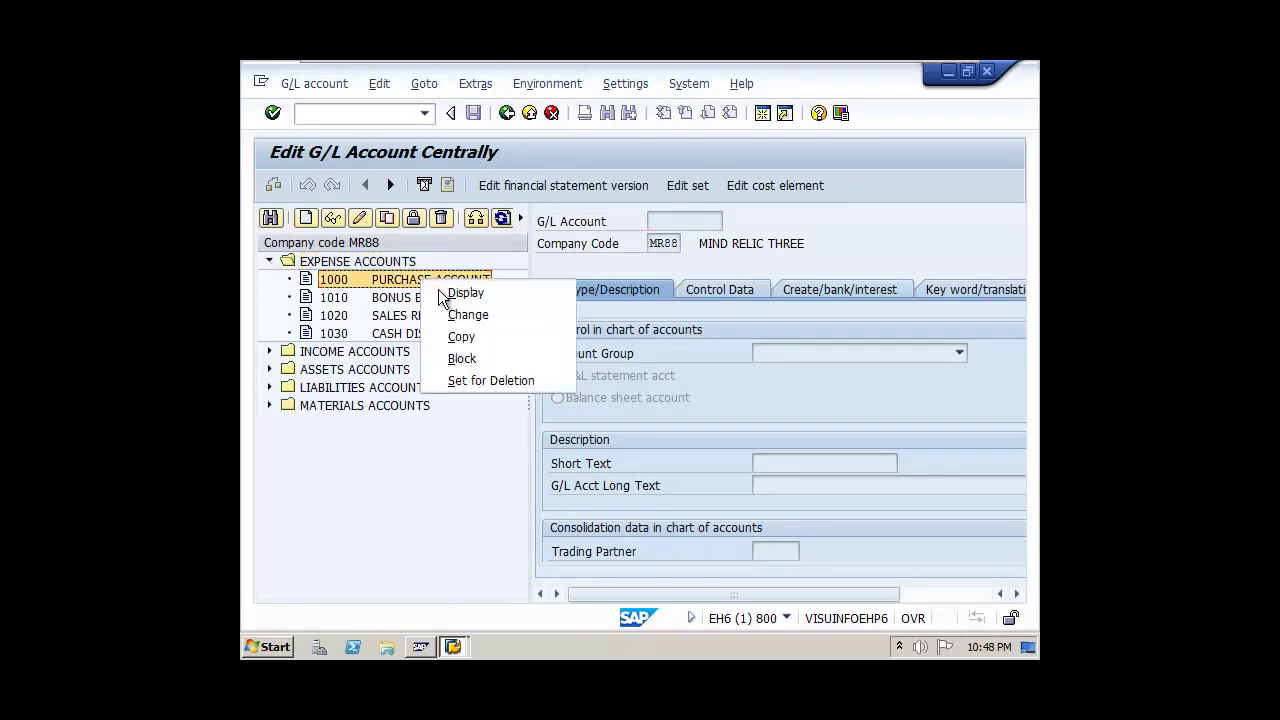
{"action": "left_click", "coordinate": [462, 336]}
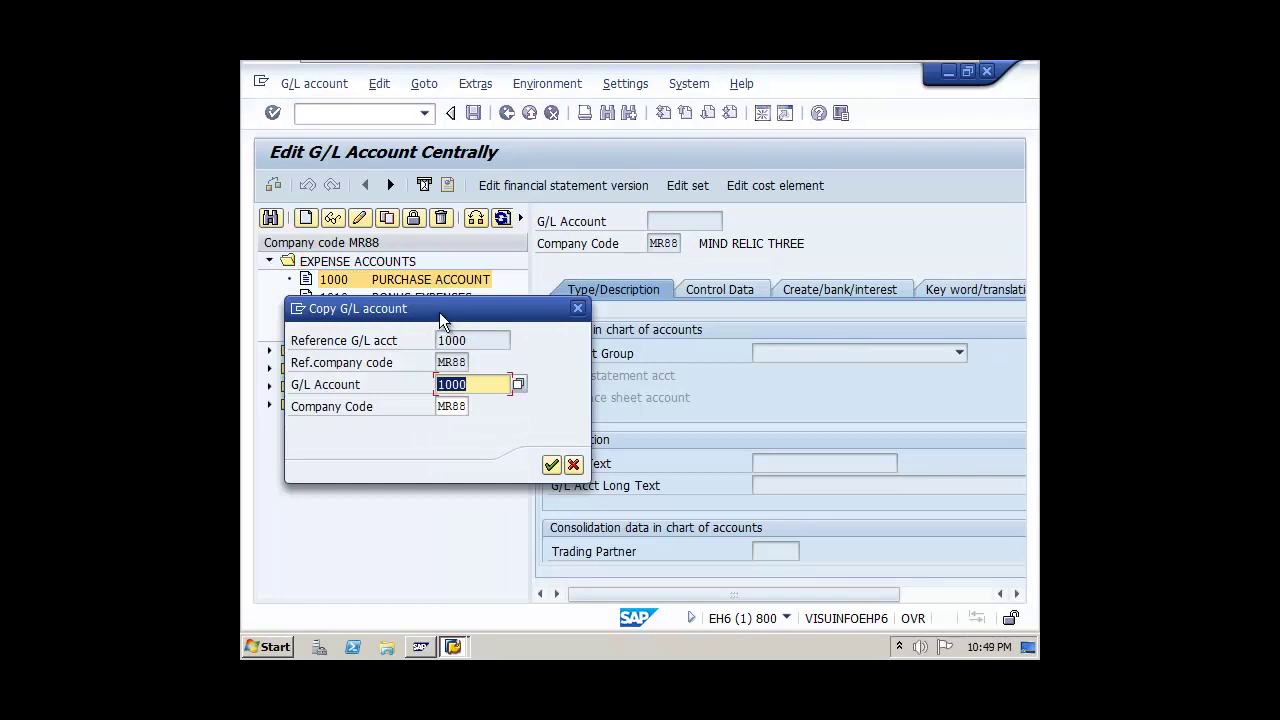
{"action": "left_click_drag", "start_coordinate": [441, 318], "coordinate": [802, 314]}
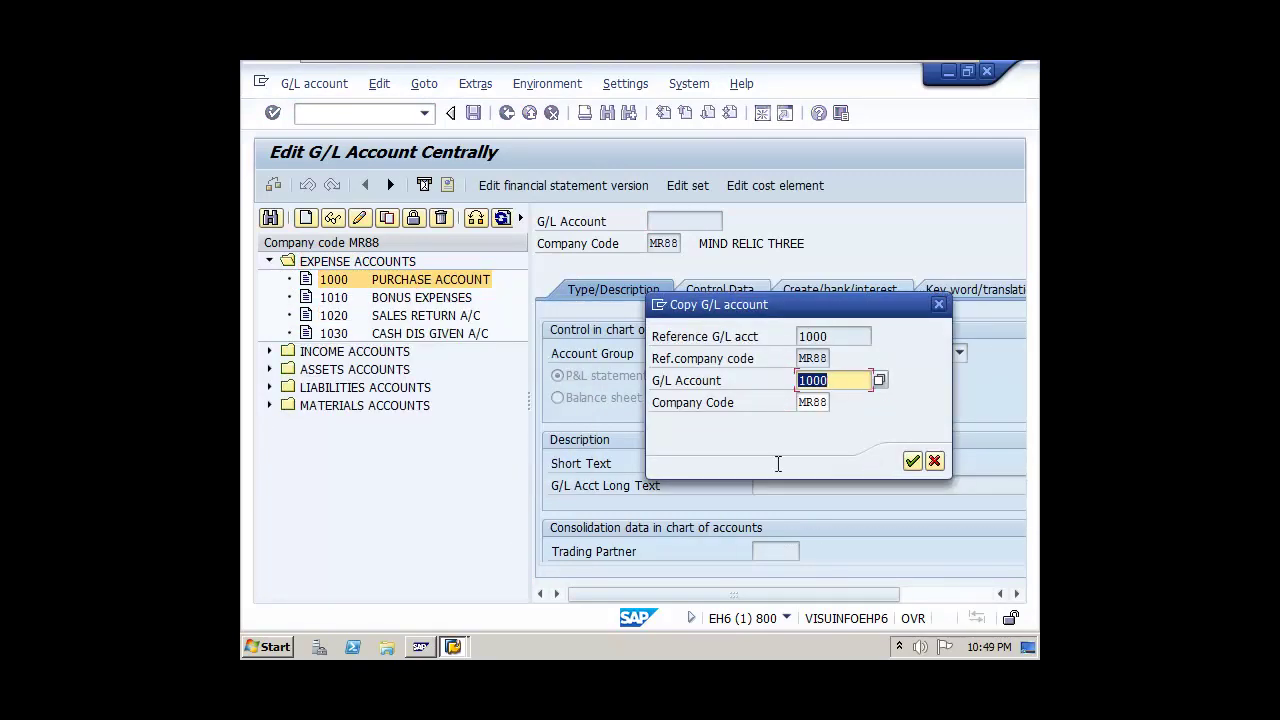
{"action": "type", "text": "1040"}
{"action": "left_click", "coordinate": [912, 462]}
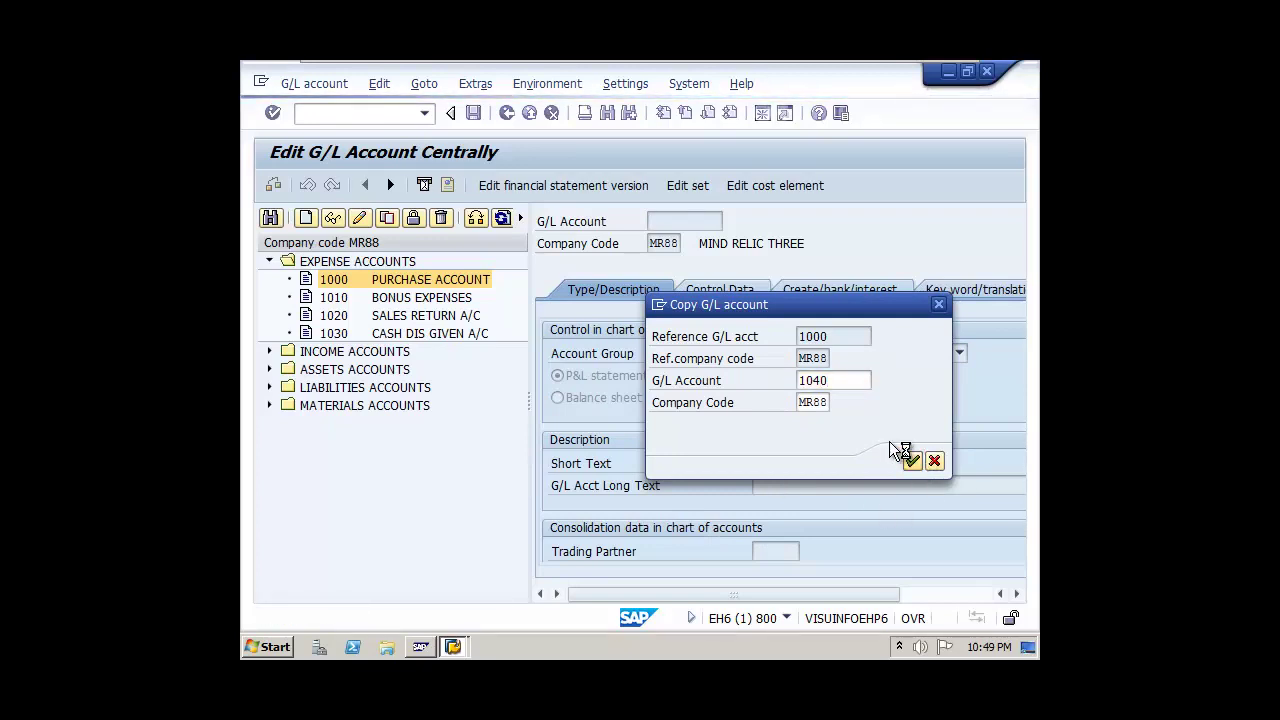
Step: Set both the short text and the long text of G/L account 1040 to FOREX LOSS AC
{"action": "left_click_drag", "start_coordinate": [889, 462], "coordinate": [723, 404]}
{"action": "type", "text": "FOR"}
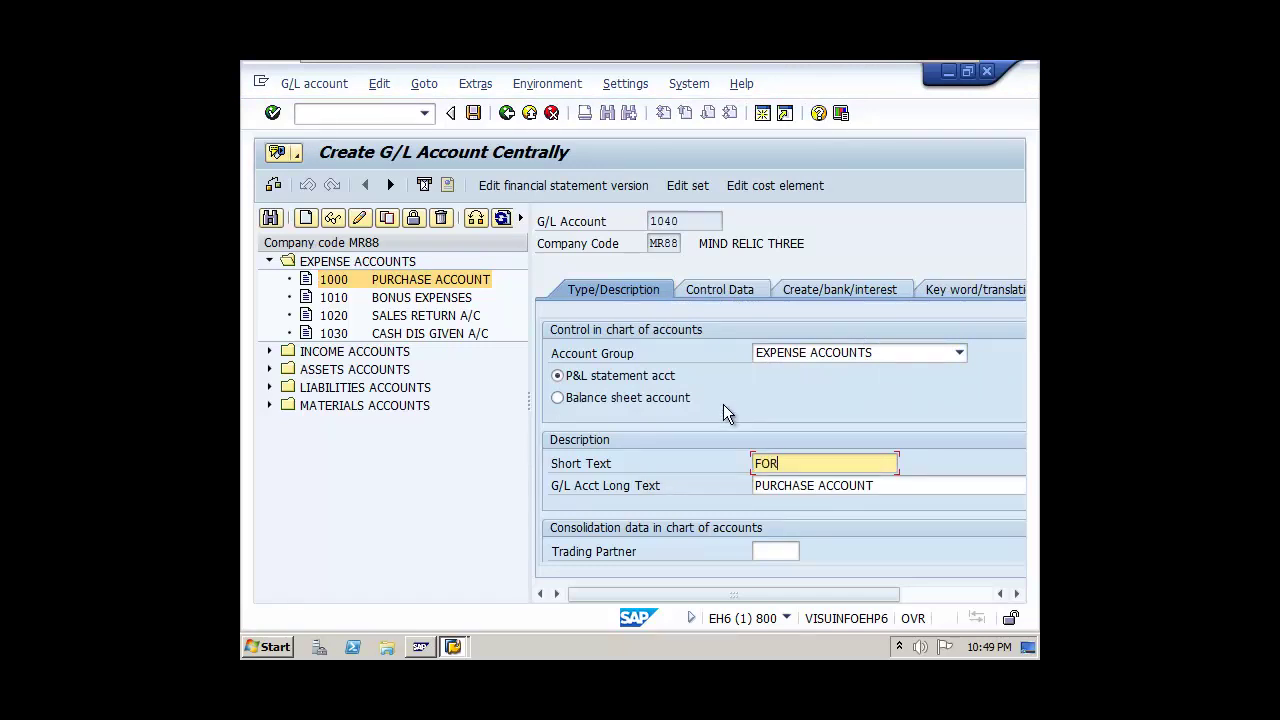
{"action": "type", "text": "EX LOSS AC"}
{"action": "key", "text": "Tab"}
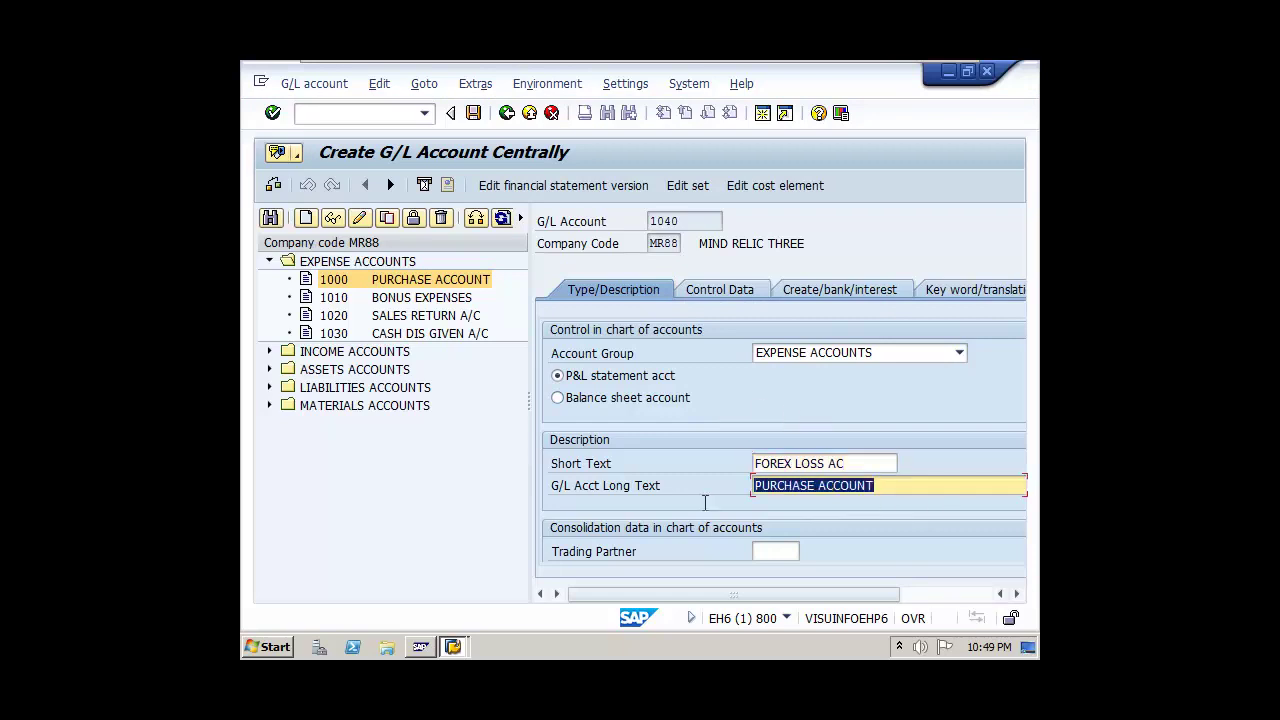
{"action": "type", "text": "FOREX"}
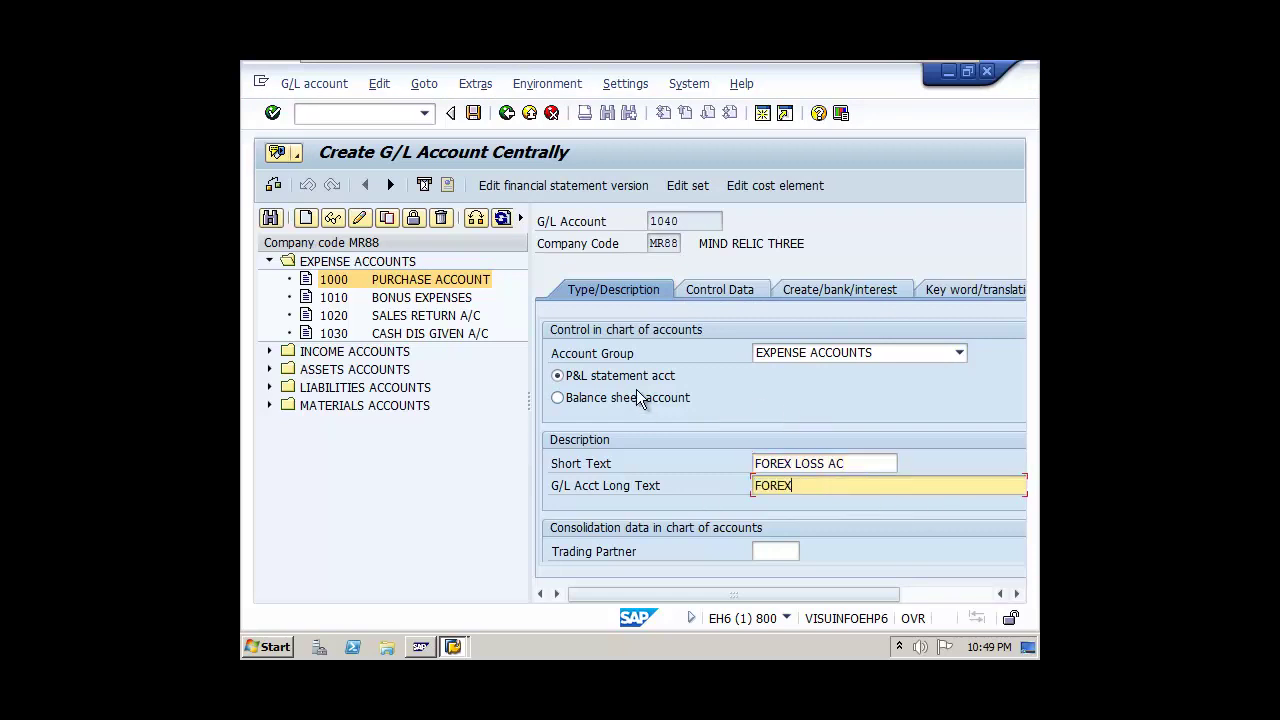
{"action": "type", "text": " LOSS AC"}
Step: Review the control data and document creation settings of G/L account 1040 and save the account
{"action": "left_click", "coordinate": [712, 289]}
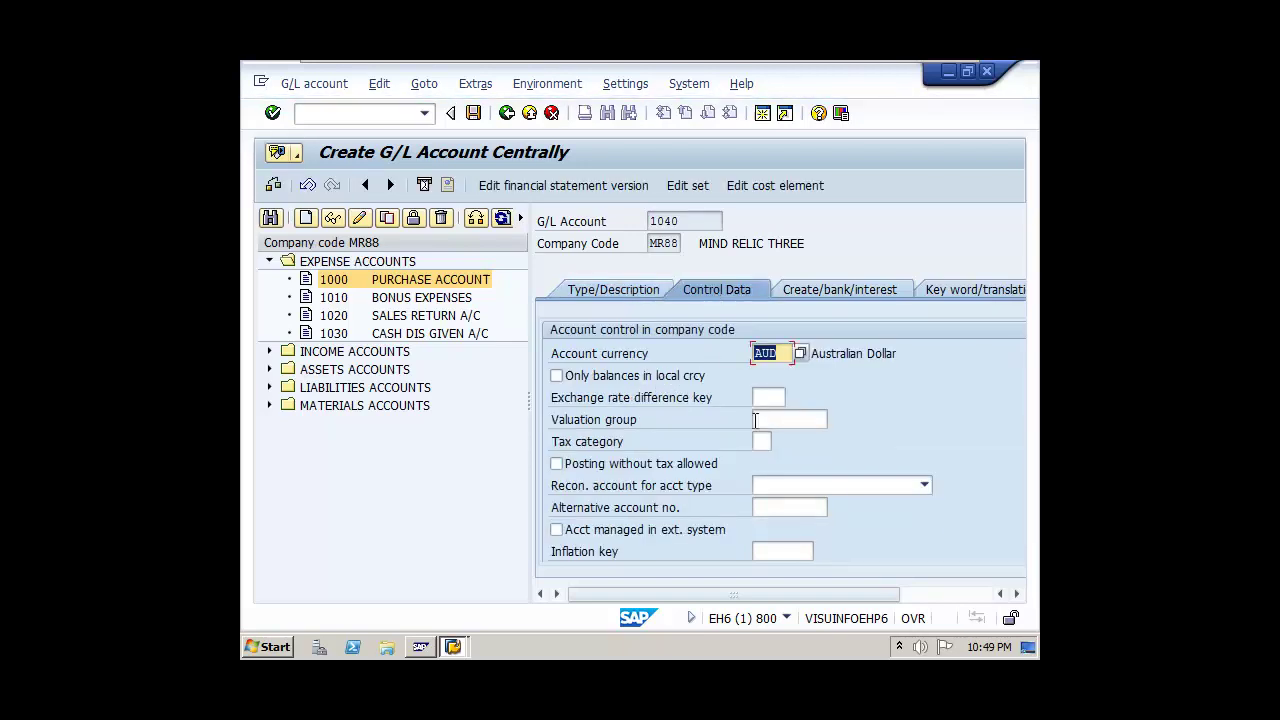
{"action": "scroll", "coordinate": [754, 416], "scroll_direction": "down", "scroll_amount": 3}
{"action": "scroll", "coordinate": [754, 416], "scroll_direction": "right", "scroll_amount": 2}
{"action": "scroll", "coordinate": [754, 416], "scroll_direction": "up", "scroll_amount": 3}
{"action": "scroll", "coordinate": [754, 416], "scroll_direction": "left", "scroll_amount": 2}
{"action": "scroll", "coordinate": [754, 416], "scroll_direction": "down", "scroll_amount": 3}
{"action": "scroll", "coordinate": [754, 416], "scroll_direction": "up", "scroll_amount": 3}
{"action": "left_click", "coordinate": [840, 286]}
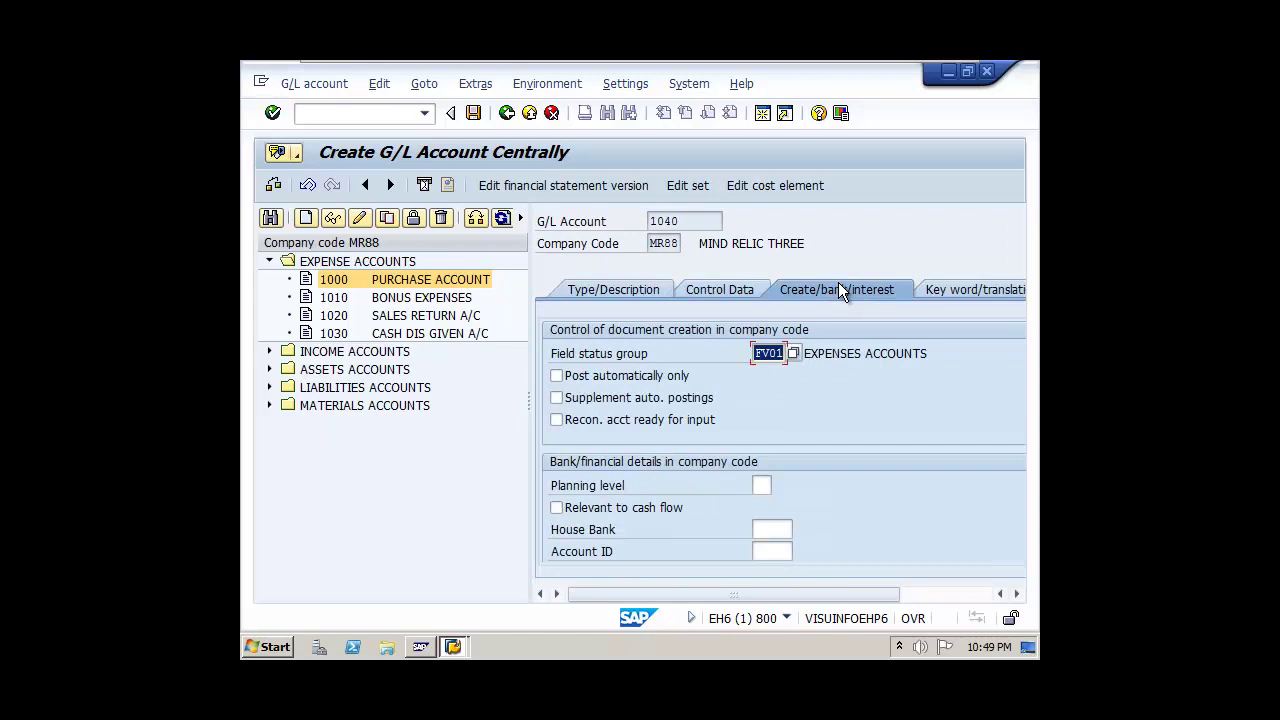
{"action": "left_click", "coordinate": [717, 287]}
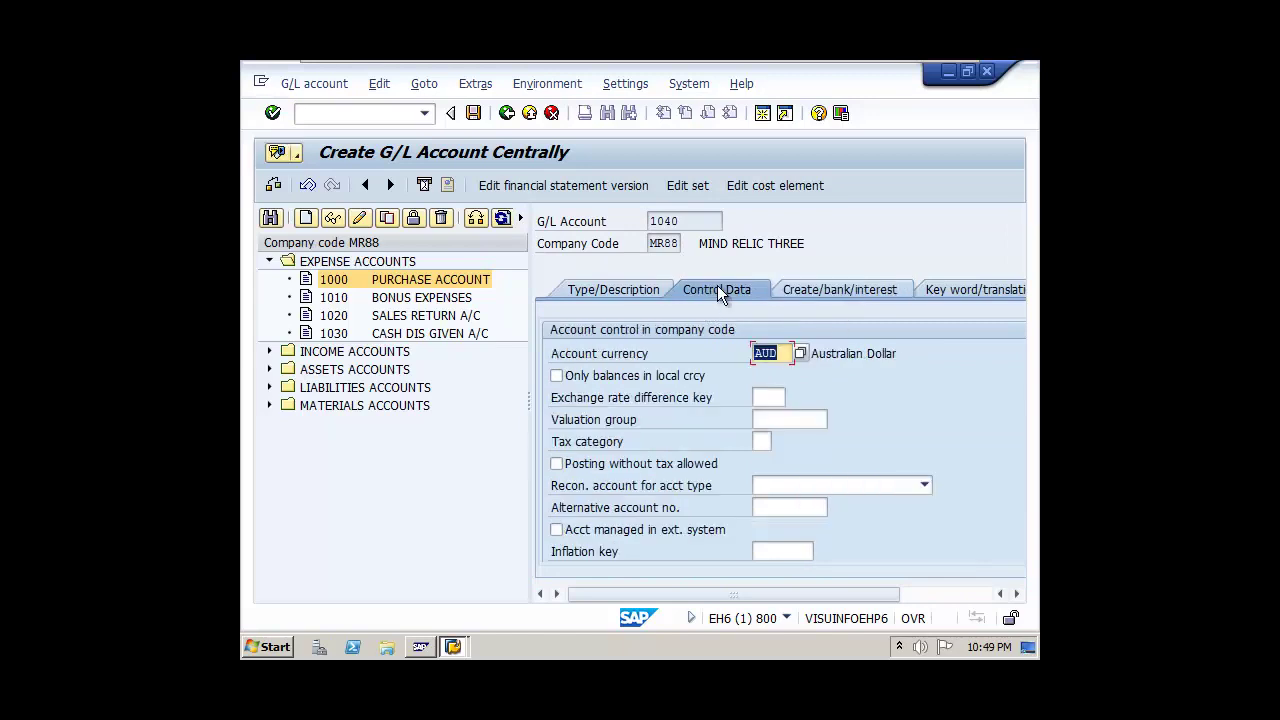
{"action": "left_click", "coordinate": [624, 290]}
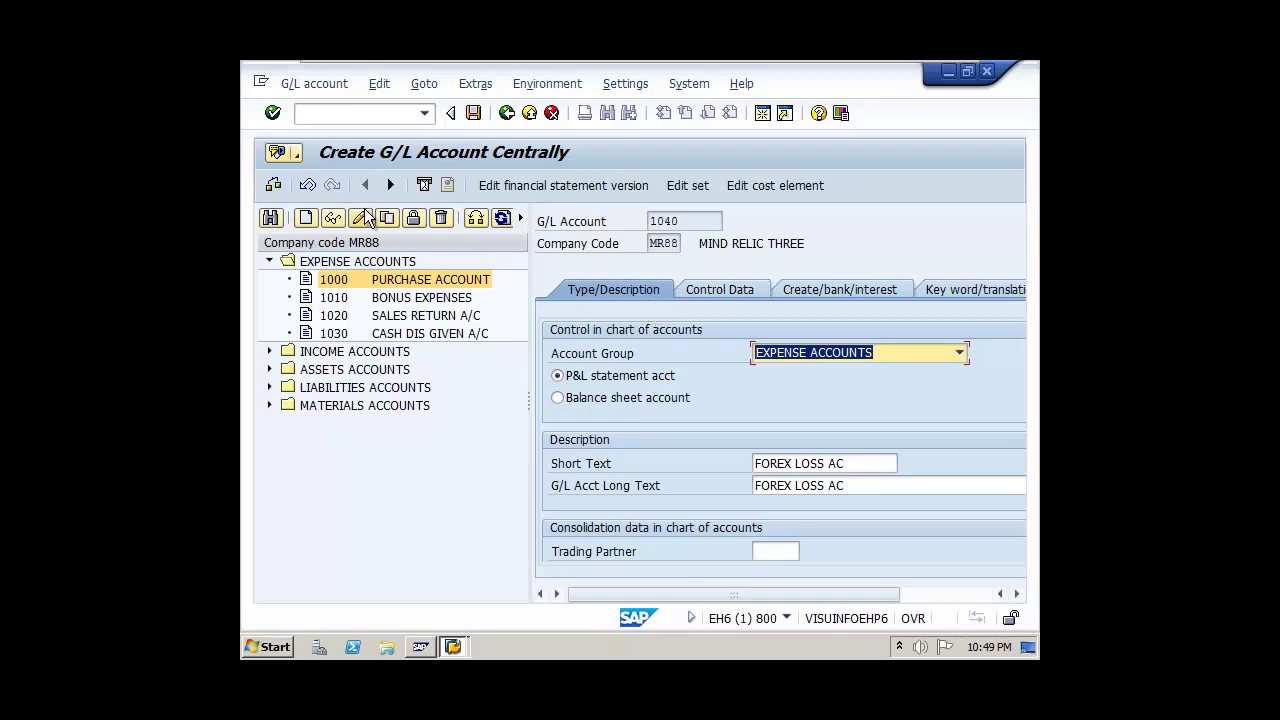
{"action": "left_click", "coordinate": [473, 113]}
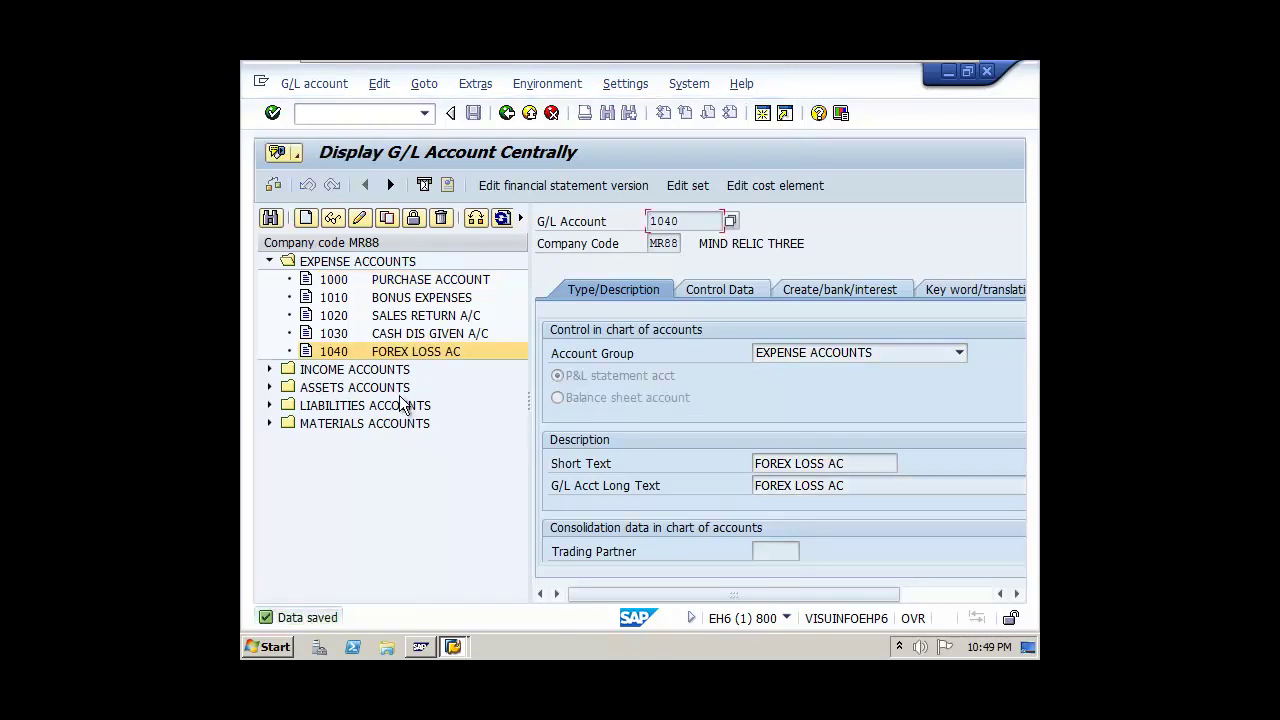
Step: Copy the FOREX LOSS AC account 1040 to a new G/L account 1050 in company code MR88
{"action": "right_click", "coordinate": [440, 350]}
{"action": "left_click", "coordinate": [477, 407]}
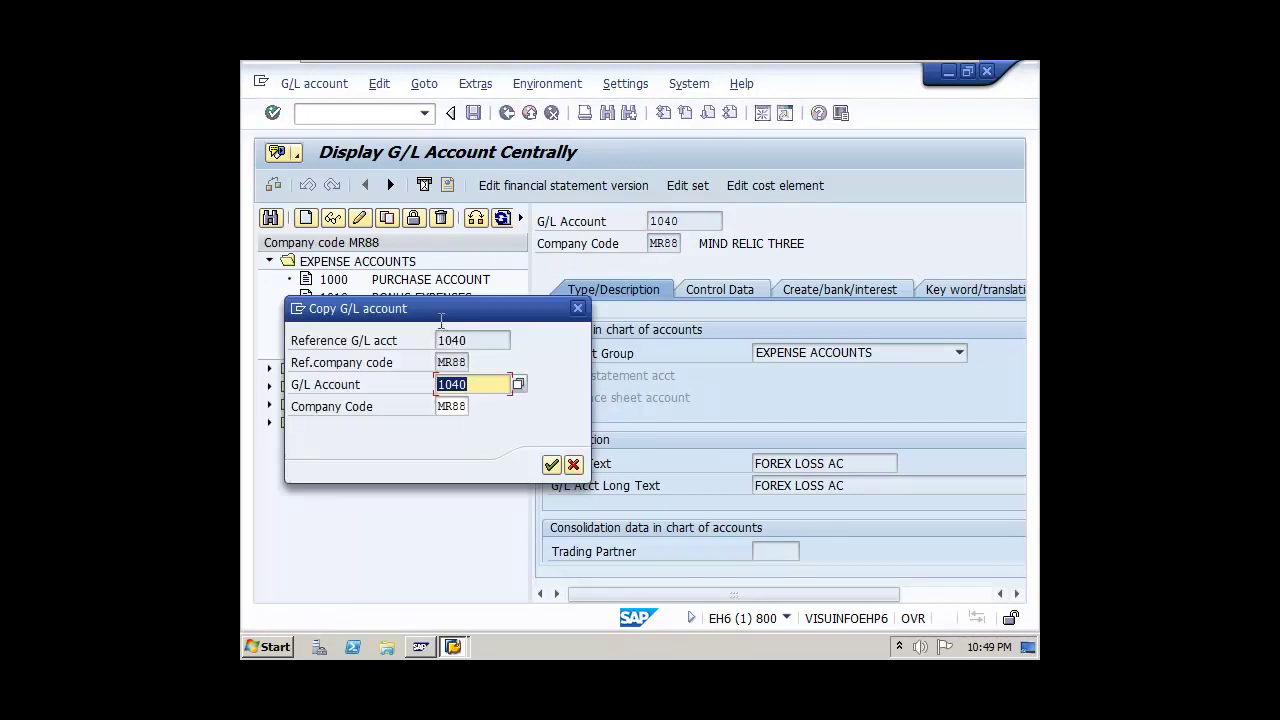
{"action": "left_click_drag", "start_coordinate": [440, 309], "coordinate": [801, 323]}
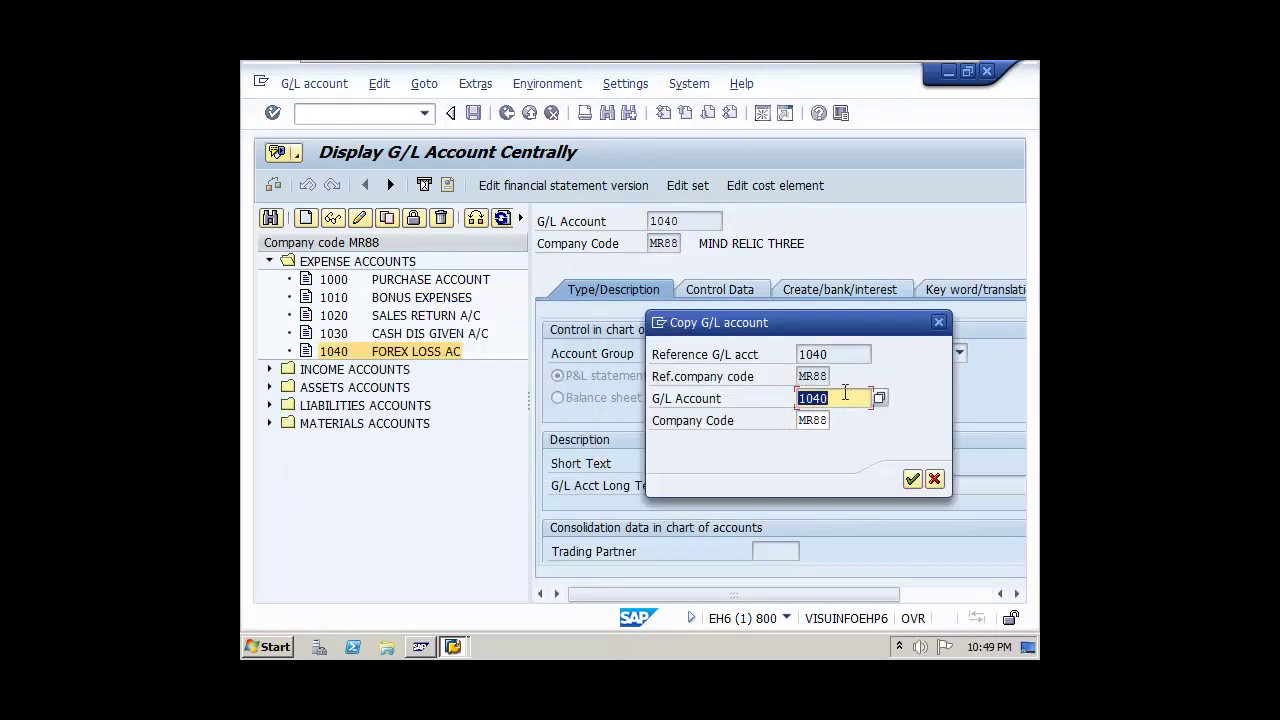
{"action": "type", "text": "1050"}
{"action": "key", "text": "Return"}
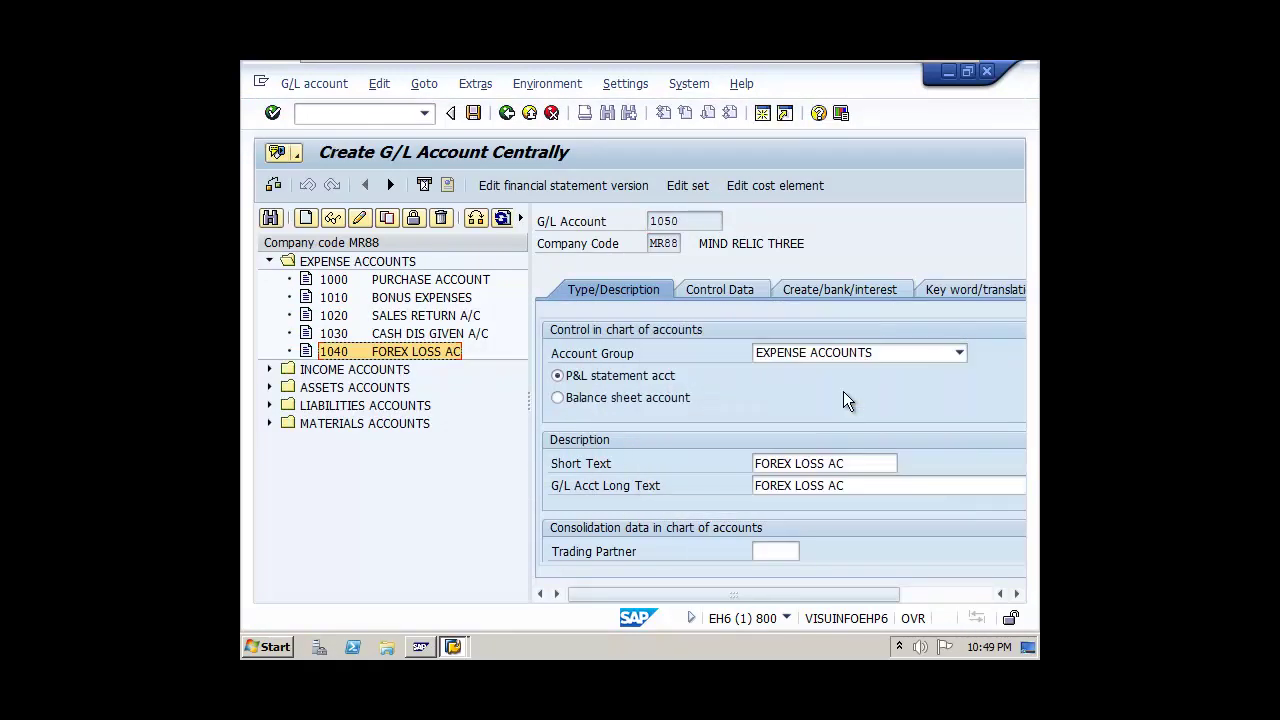
Step: Set both the short text and the long text of G/L account 1050 to VALUATION LOSS AC
{"action": "left_click_drag", "start_coordinate": [872, 463], "coordinate": [752, 463]}
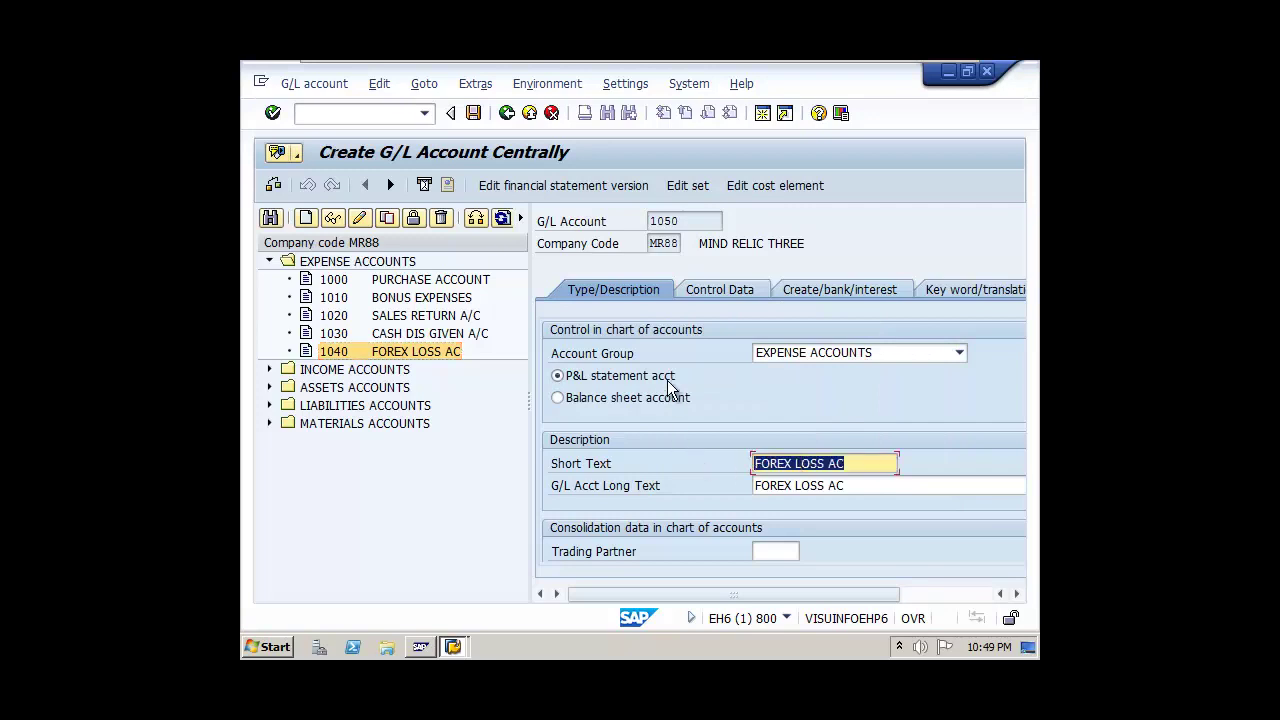
{"action": "type", "text": "VALUA"}
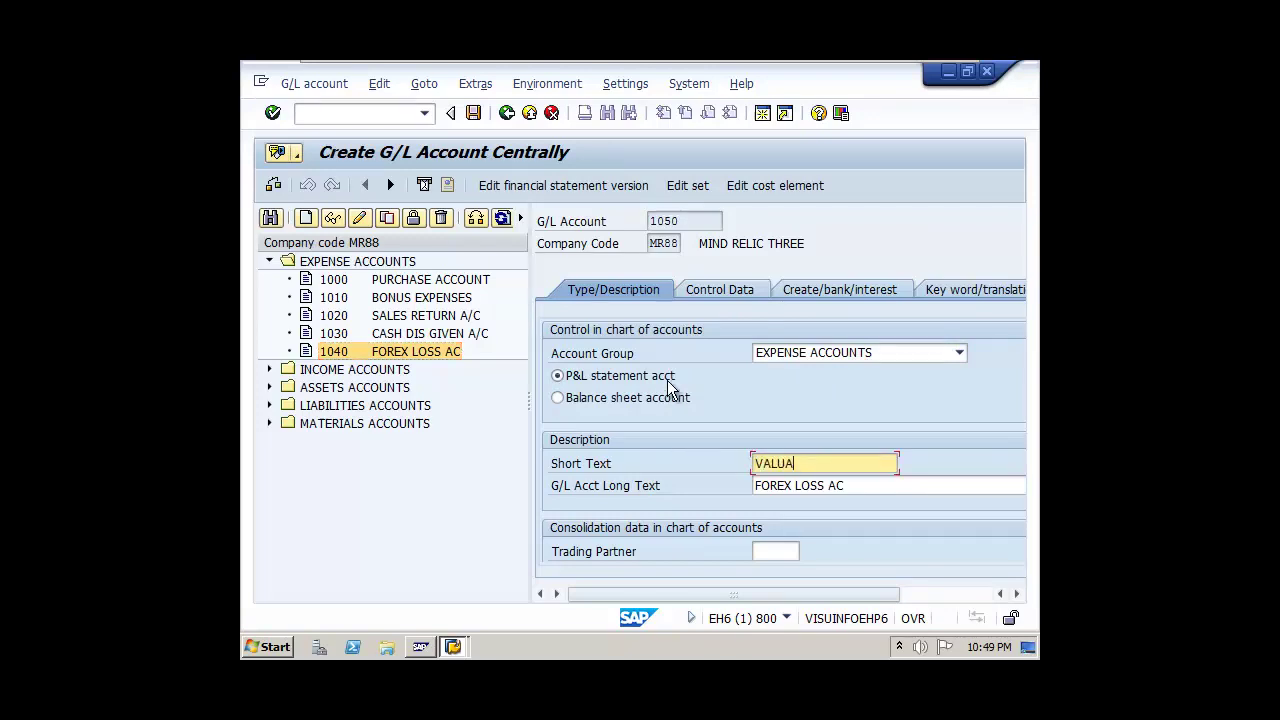
{"action": "type", "text": "TION LOSS AC"}
{"action": "key", "text": "Tab"}
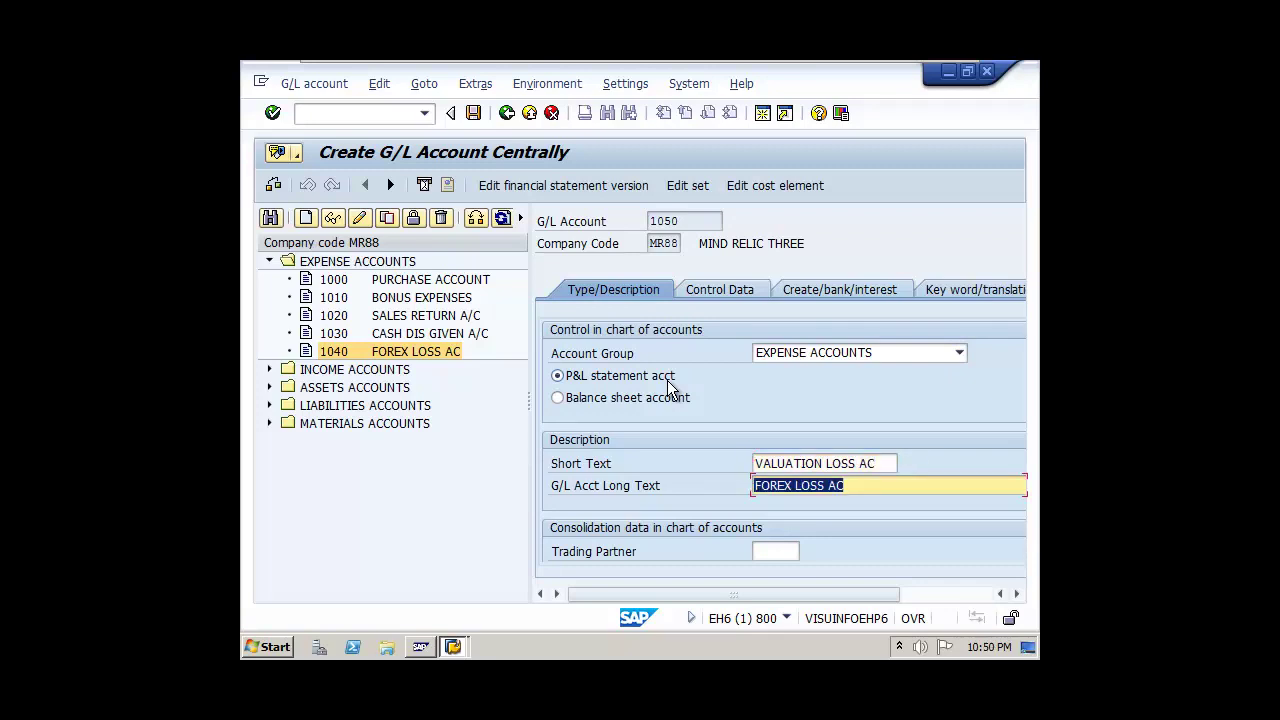
{"action": "type", "text": "VALUATIO"}
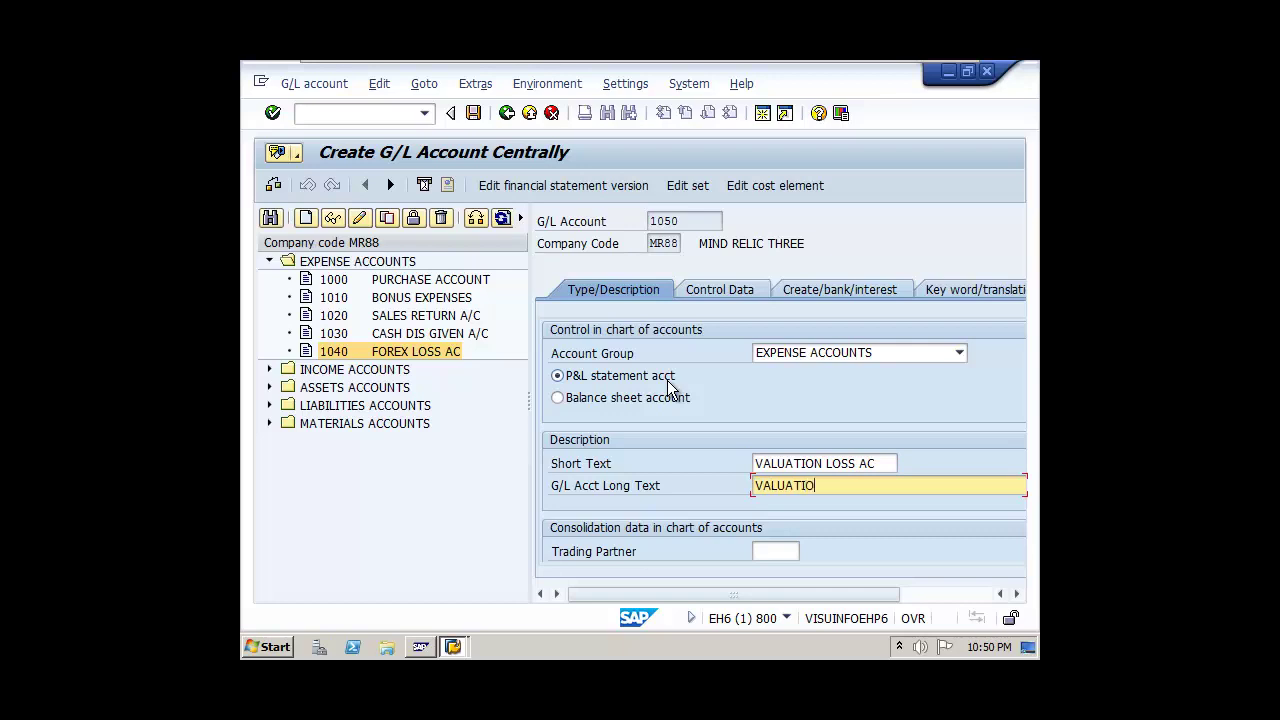
{"action": "type", "text": "N LOSS AC"}
Step: Review the control data of G/L account 1050 and save the account
{"action": "left_click", "coordinate": [710, 290]}
{"action": "scroll", "coordinate": [738, 535], "scroll_direction": "down", "scroll_amount": 2}
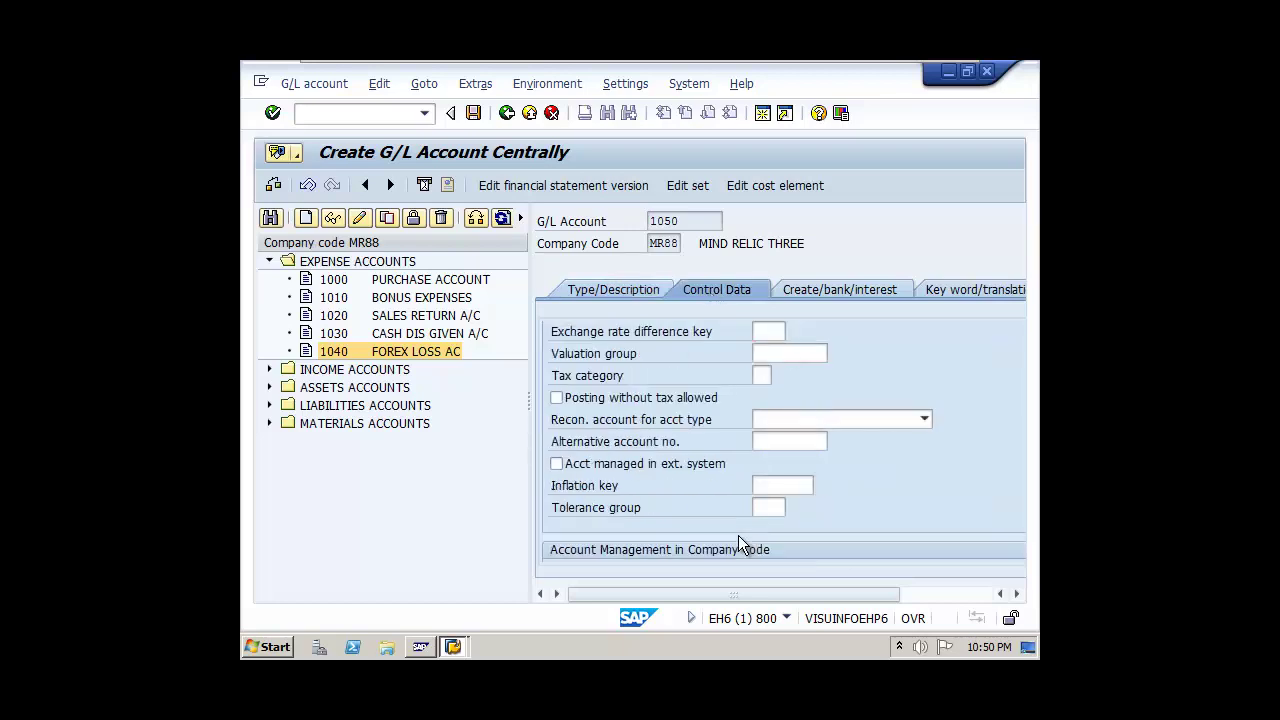
{"action": "scroll", "coordinate": [738, 535], "scroll_direction": "down", "scroll_amount": 1}
{"action": "scroll", "coordinate": [738, 532], "scroll_direction": "up", "scroll_amount": 2}
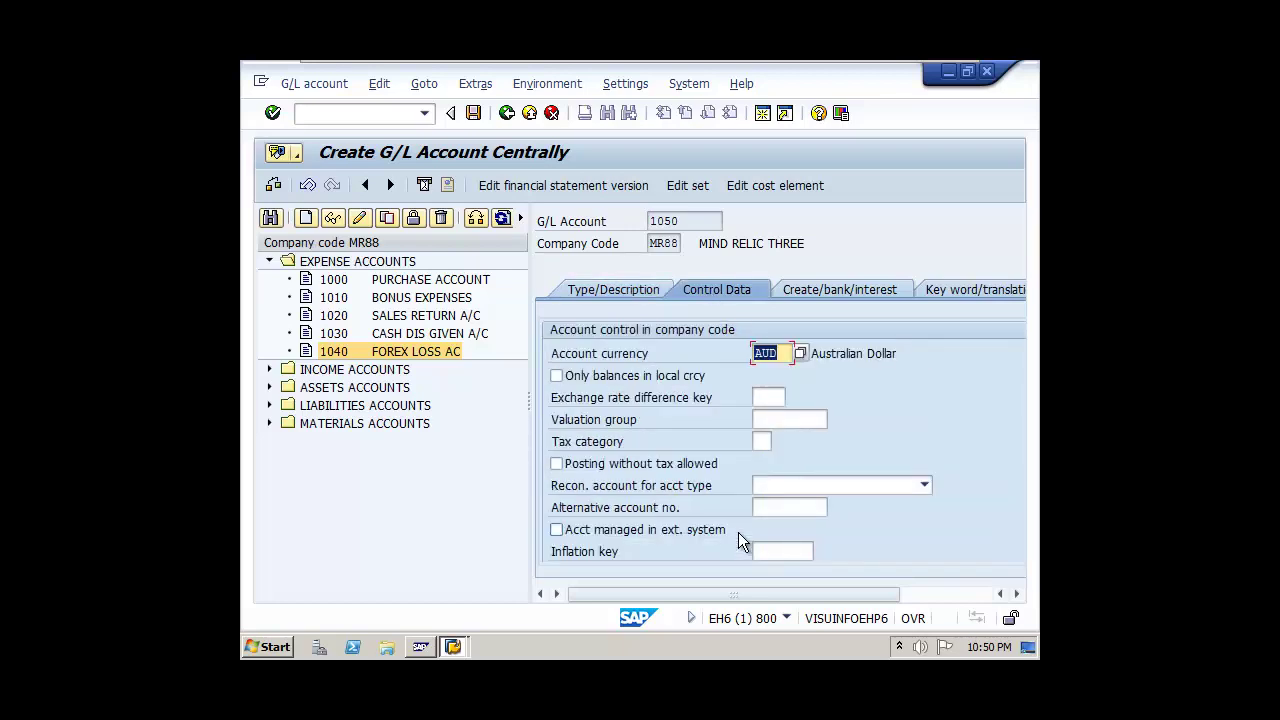
{"action": "left_click", "coordinate": [819, 288]}
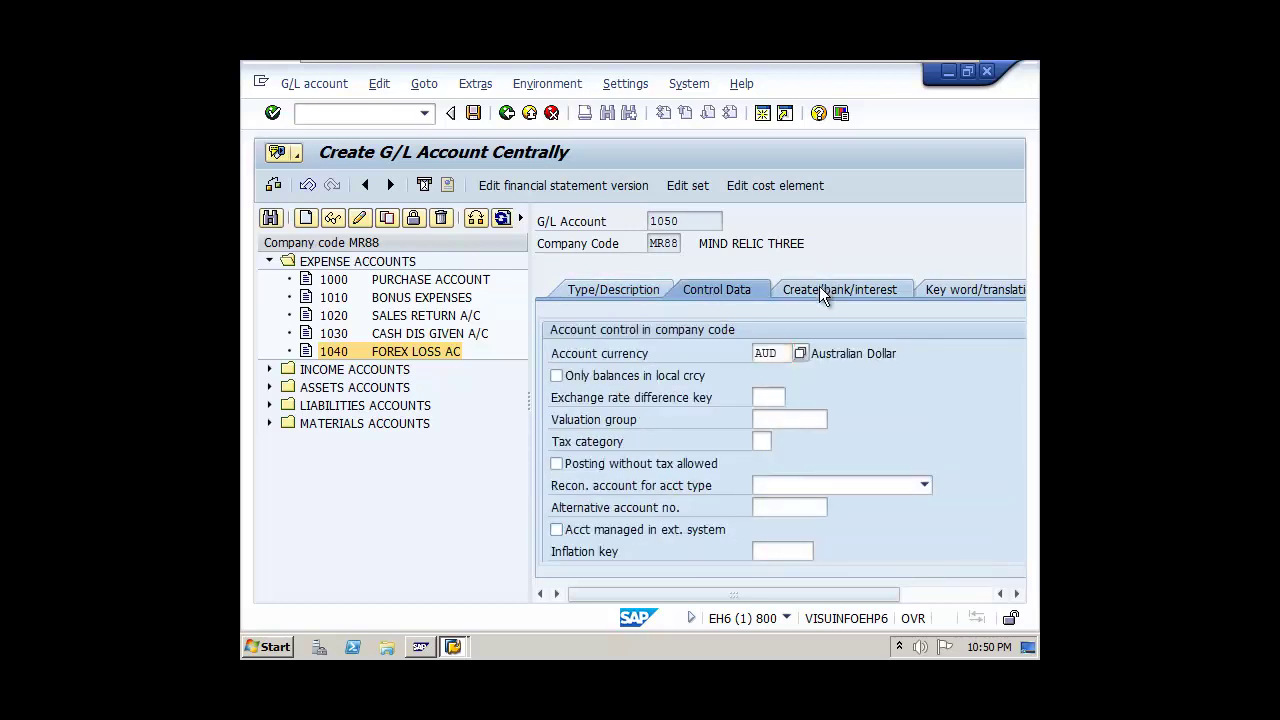
{"action": "left_click", "coordinate": [726, 290]}
{"action": "left_click", "coordinate": [619, 291]}
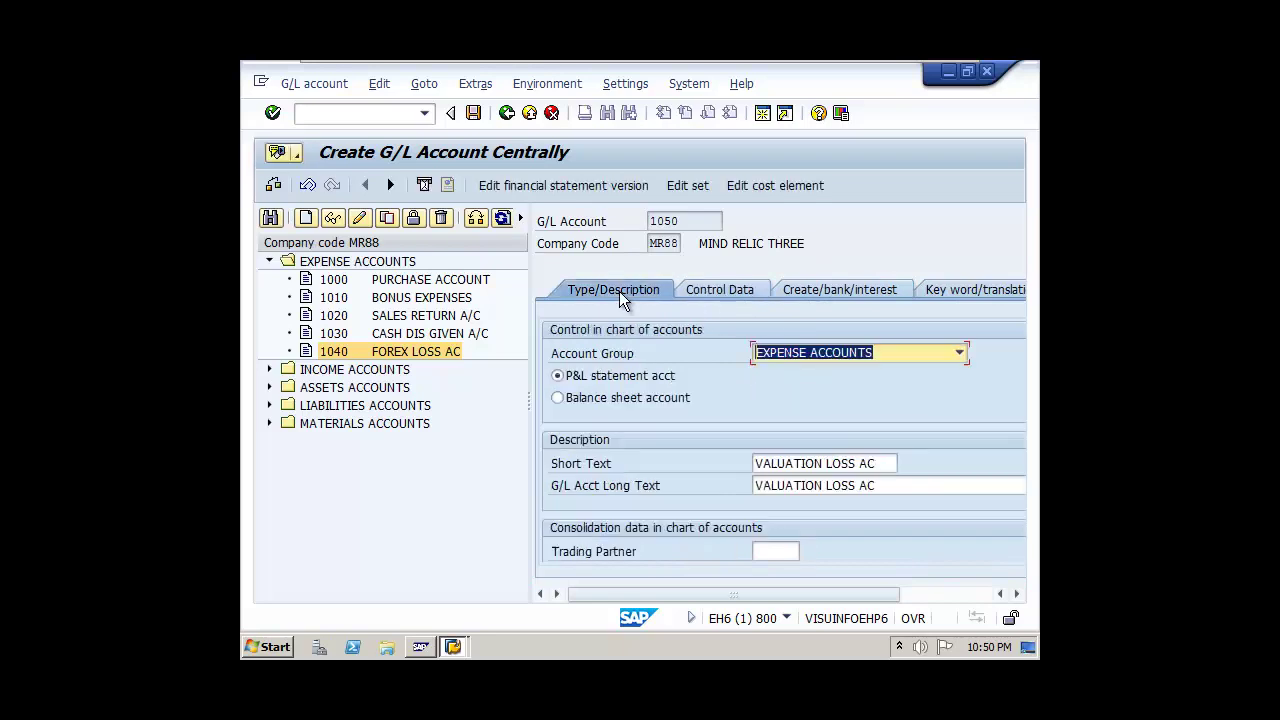
{"action": "left_click", "coordinate": [472, 113]}
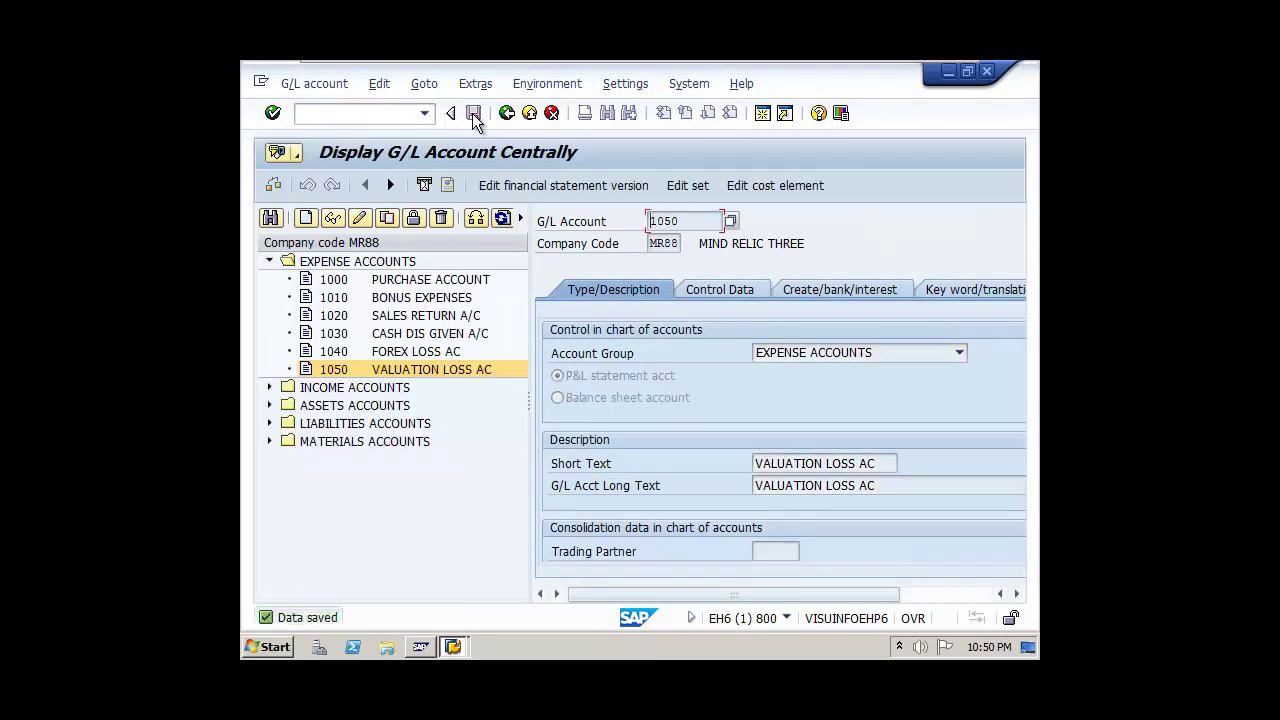
Step: Copy the SALES ACCOUNT 2000 from the income accounts to a new G/L account 2030 in company code MR88
{"action": "left_click", "coordinate": [269, 387]}
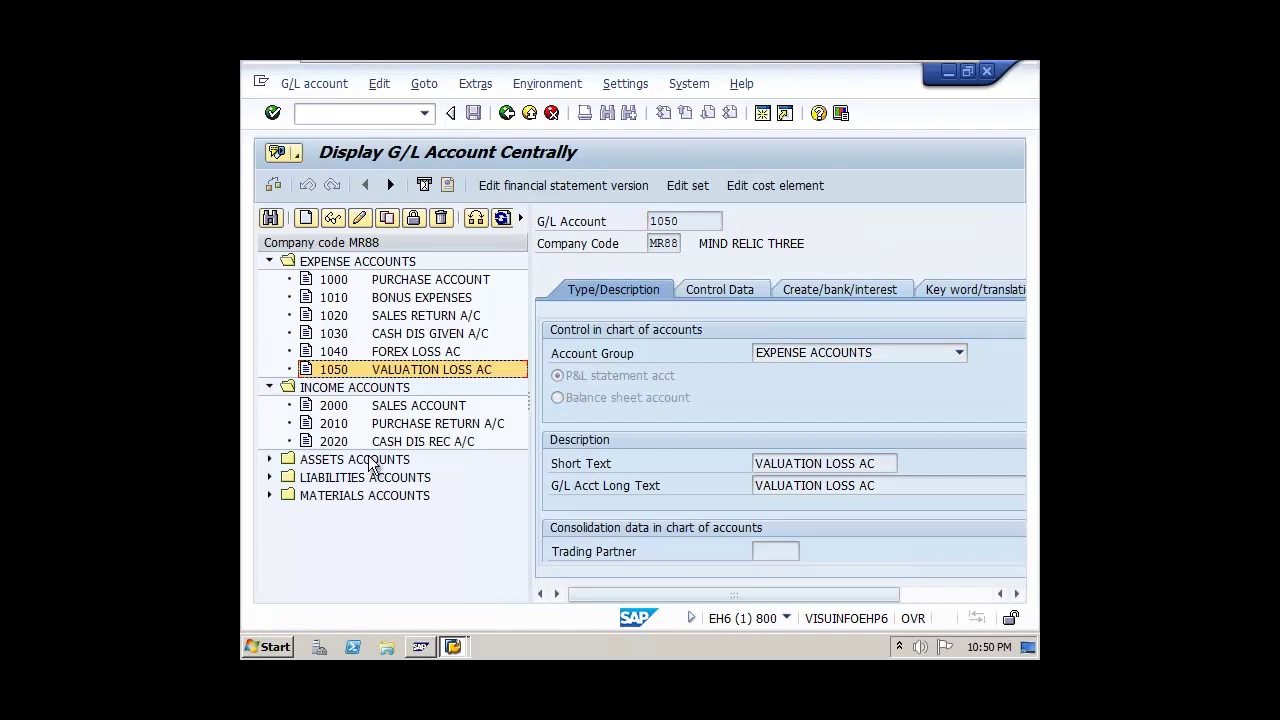
{"action": "left_click", "coordinate": [418, 405]}
{"action": "right_click", "coordinate": [418, 405]}
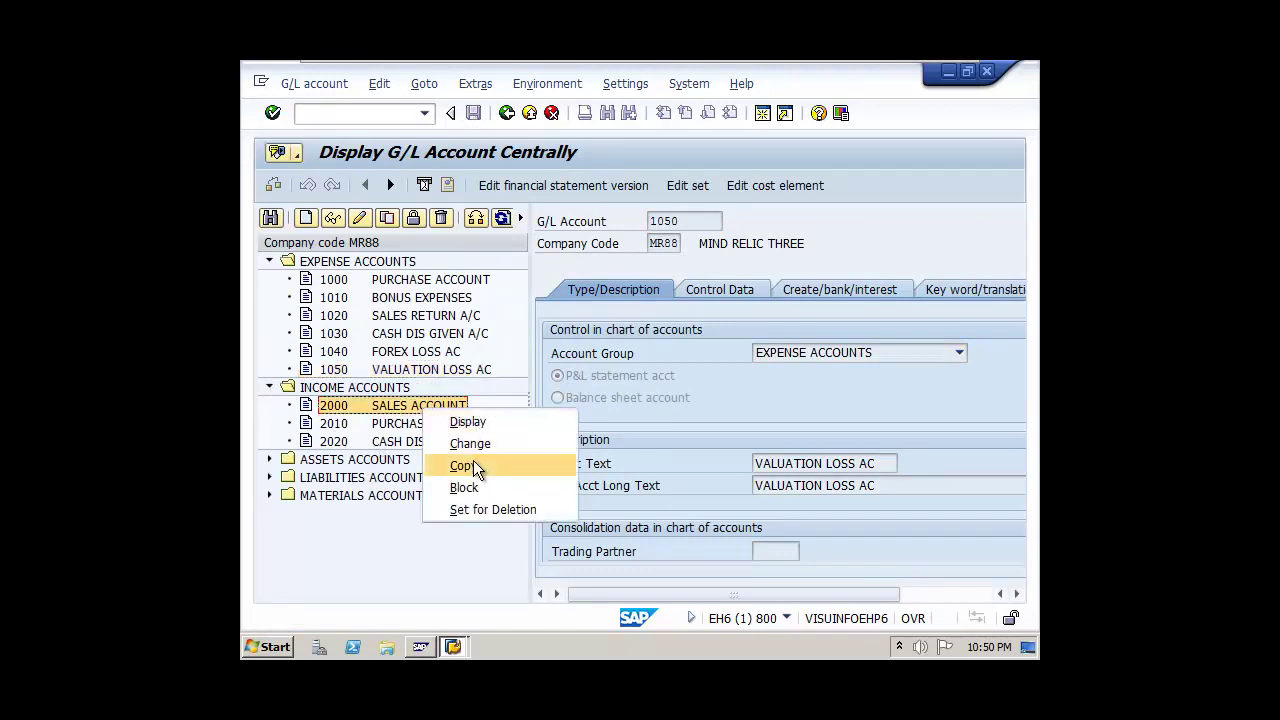
{"action": "left_click", "coordinate": [473, 460]}
{"action": "left_click_drag", "start_coordinate": [436, 312], "coordinate": [780, 316]}
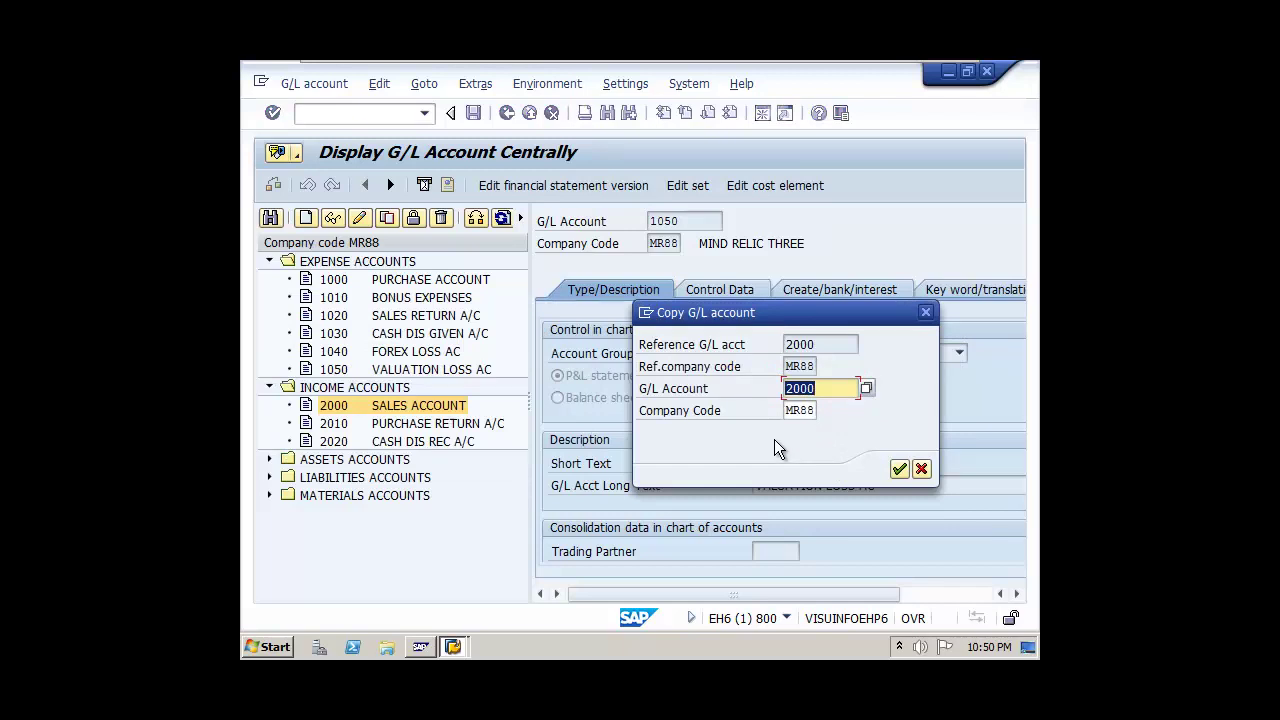
{"action": "type", "text": "2030"}
{"action": "key", "text": "Return"}
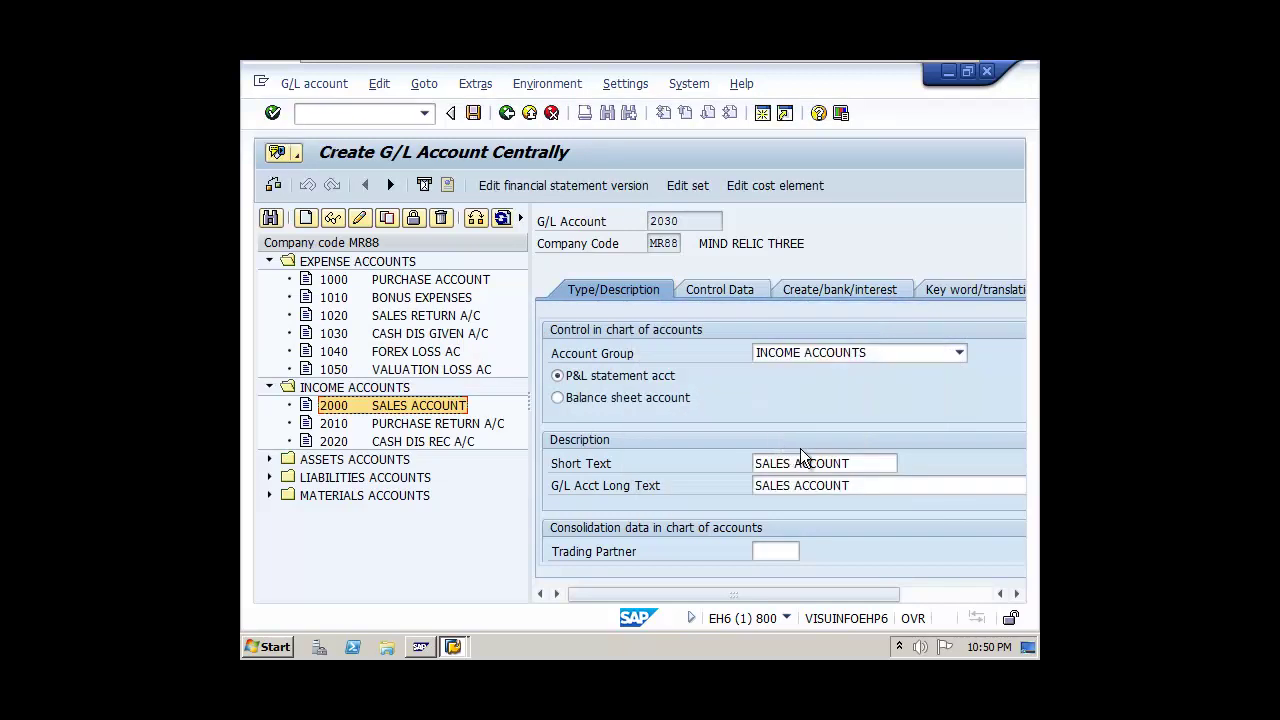
Step: Set both the short text and the long text of G/L account 2030 to FOREX GAIN AC
{"action": "left_click_drag", "start_coordinate": [857, 463], "coordinate": [718, 464]}
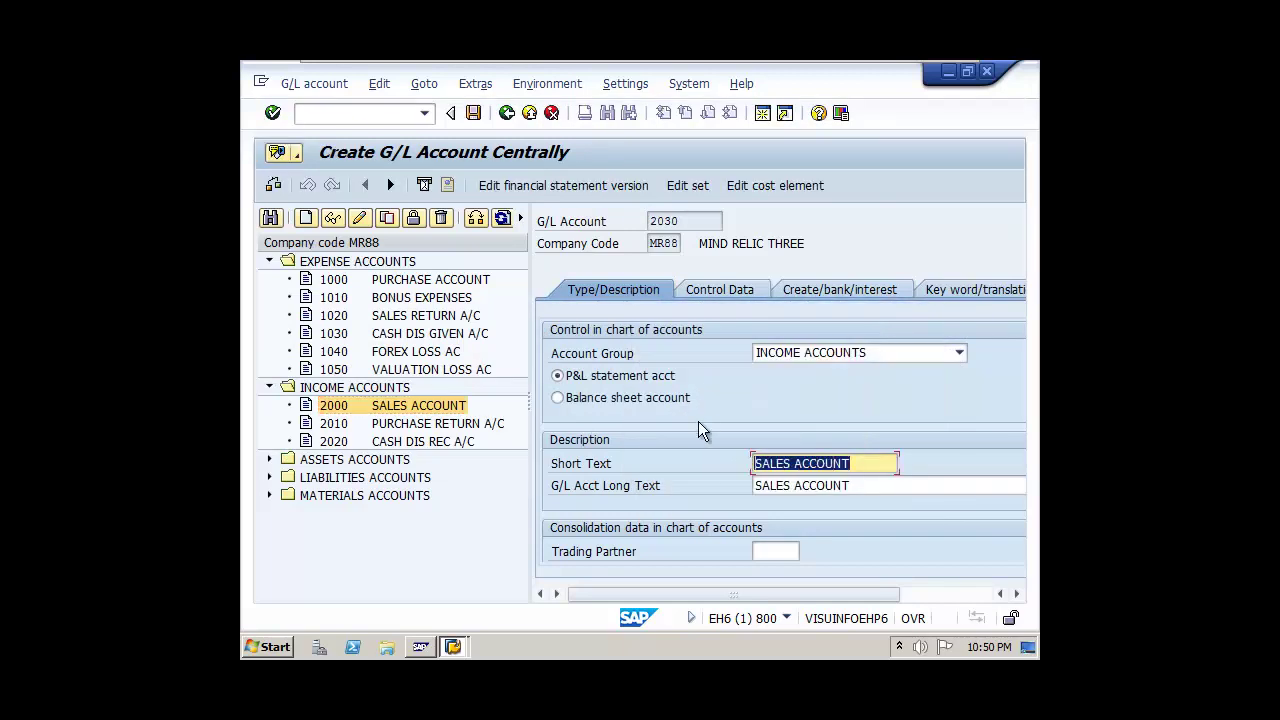
{"action": "type", "text": "FOREX GAIN AC"}
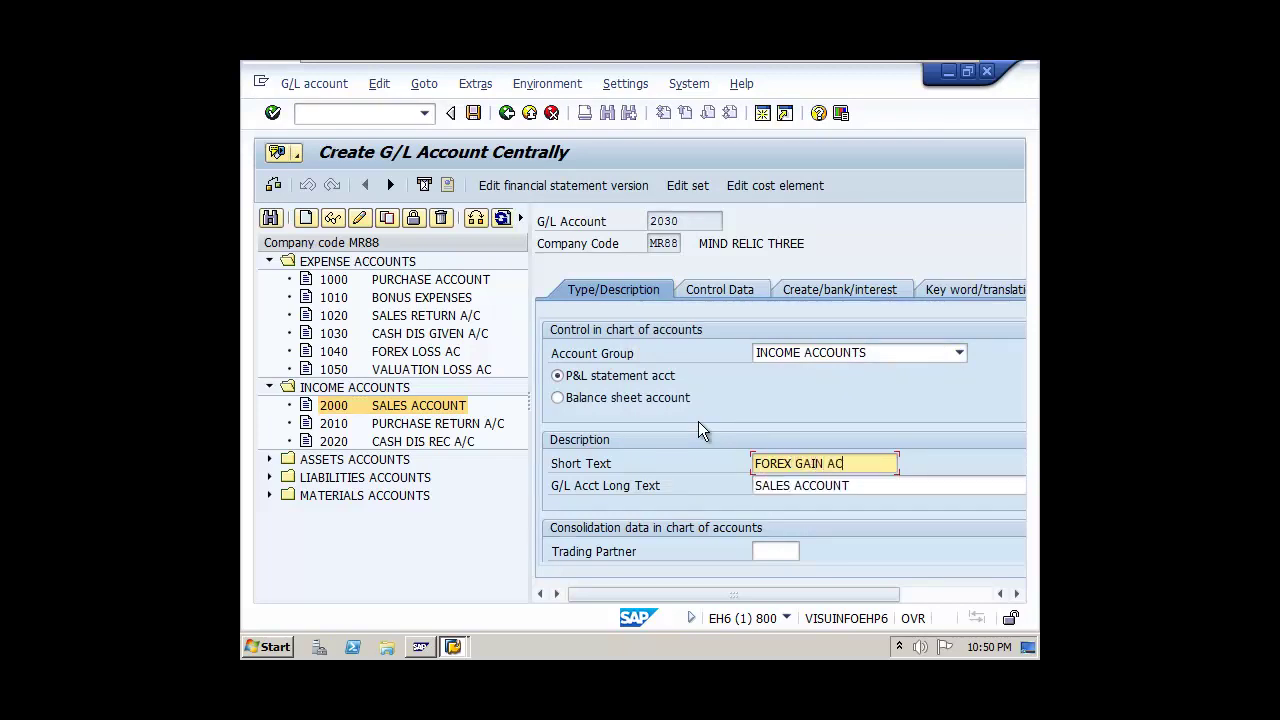
{"action": "key", "text": "Tab"}
{"action": "type", "text": "FO"}
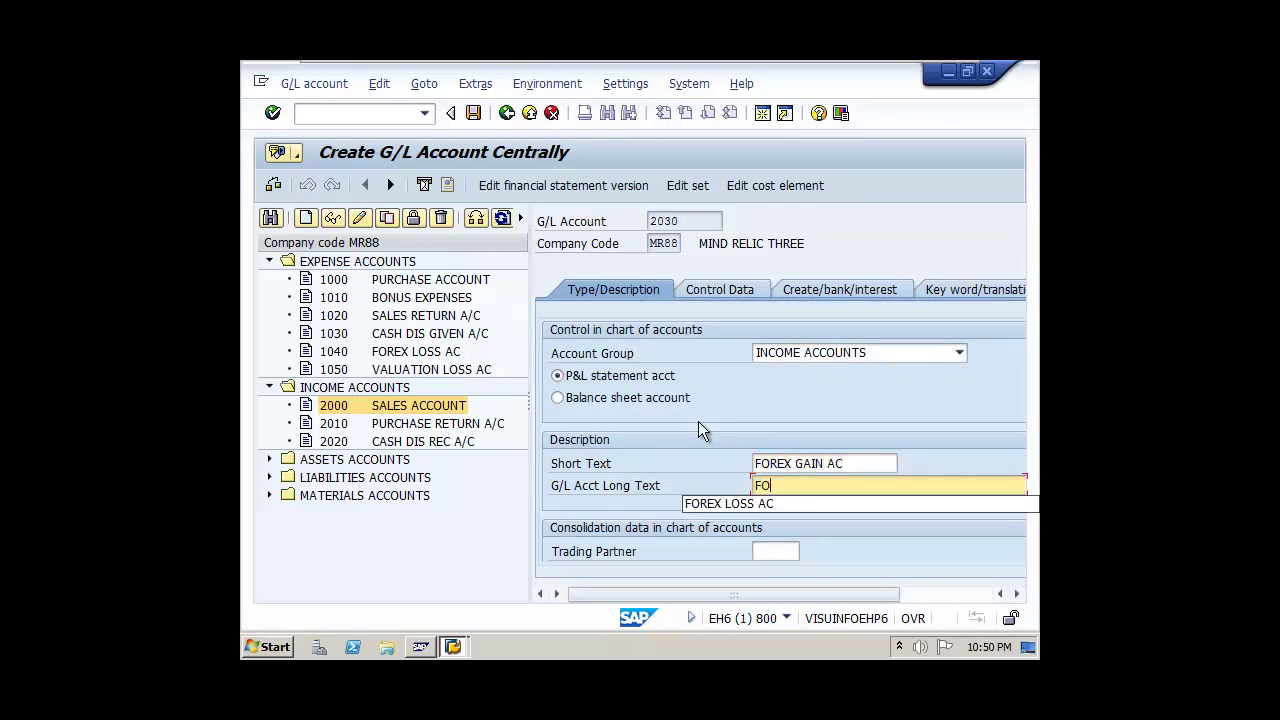
{"action": "type", "text": "REX GAIN AC"}
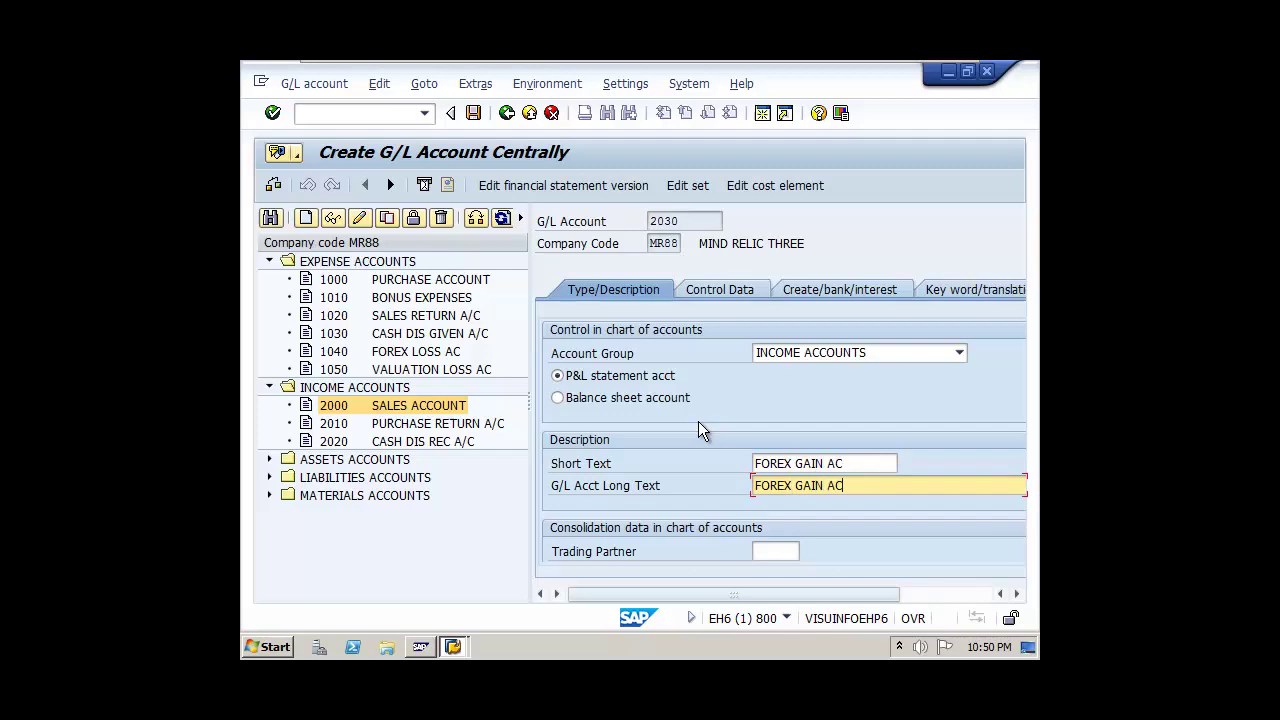
Step: Review the control data and document creation settings of G/L account 2030 and save the account
{"action": "left_click", "coordinate": [729, 287]}
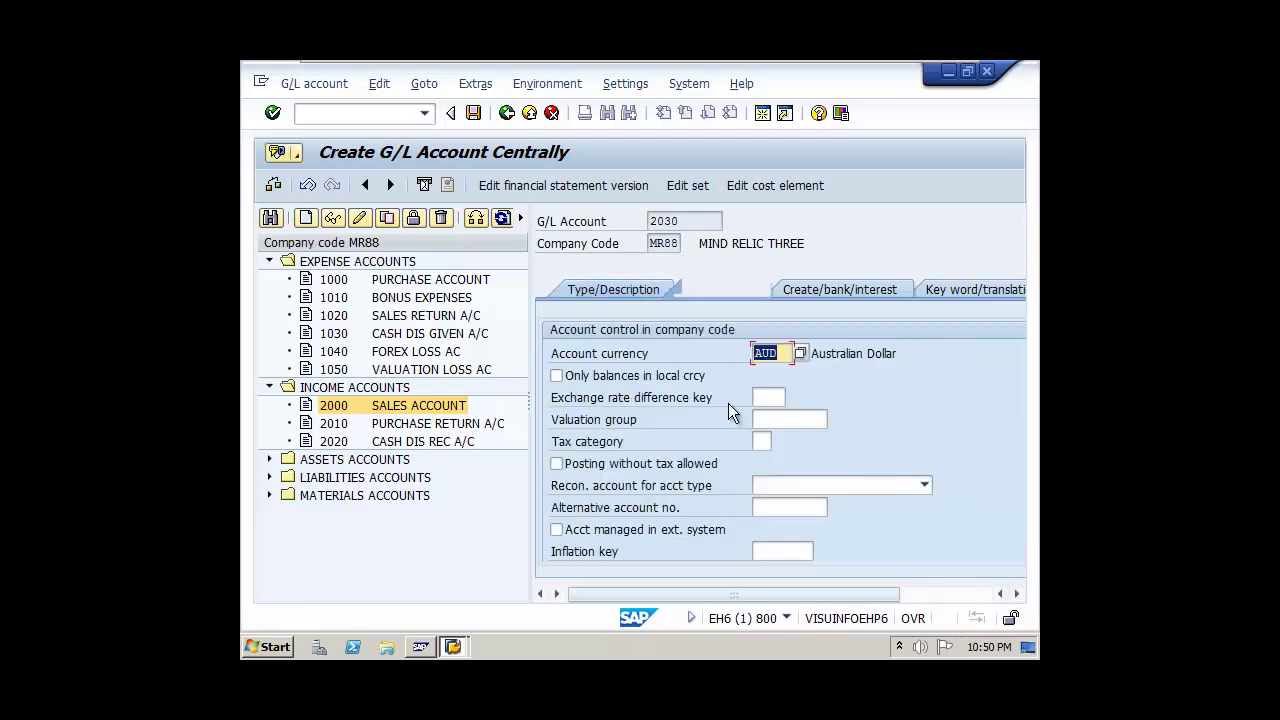
{"action": "scroll", "coordinate": [736, 384], "scroll_direction": "down", "scroll_amount": 3}
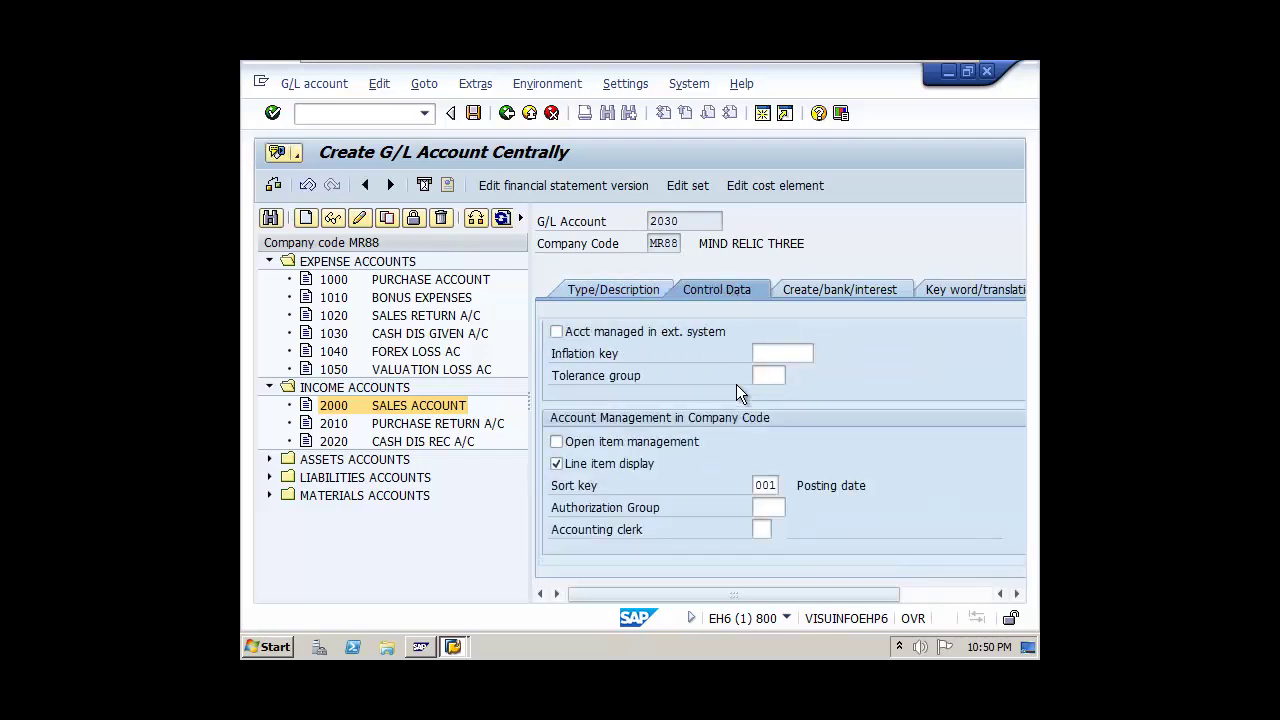
{"action": "scroll", "coordinate": [736, 384], "scroll_direction": "up", "scroll_amount": 3}
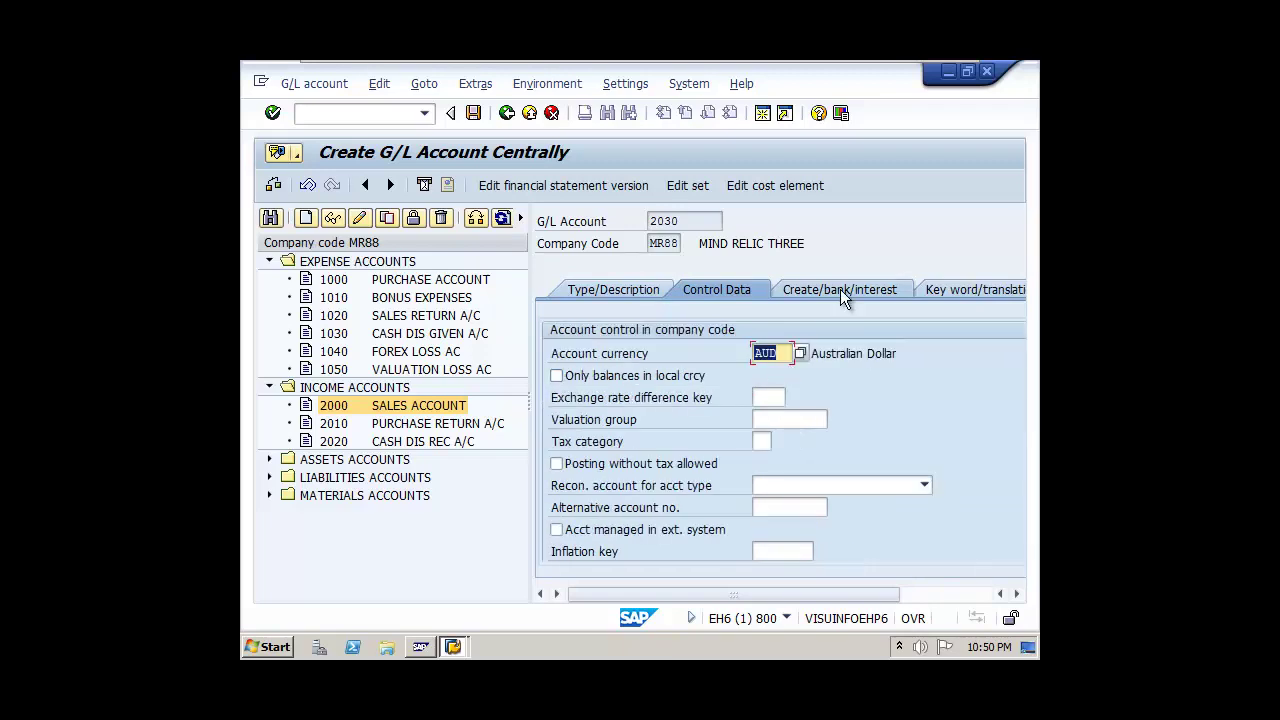
{"action": "left_click", "coordinate": [840, 289]}
{"action": "left_click", "coordinate": [726, 286]}
{"action": "left_click", "coordinate": [577, 292]}
{"action": "left_click", "coordinate": [473, 113]}
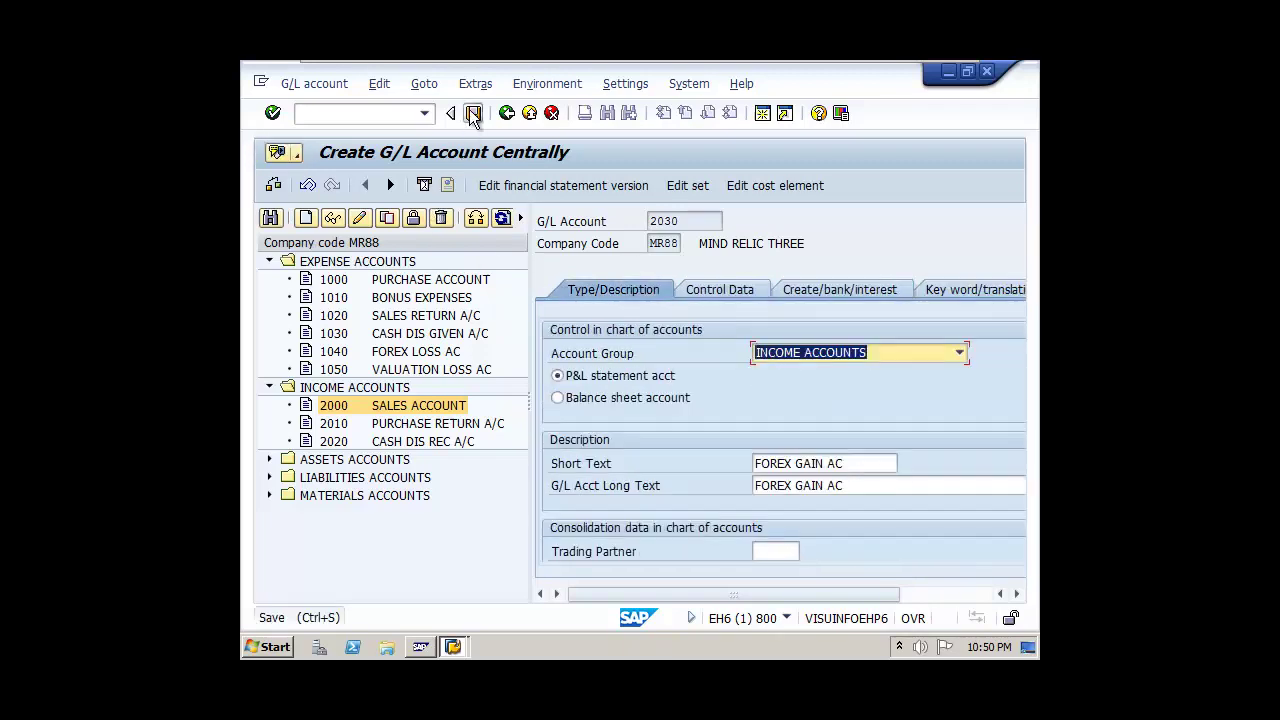
Step: Copy the FOREX GAIN AC account 2030 to a new G/L account 2040 in company code MR88
{"action": "left_click", "coordinate": [269, 261]}
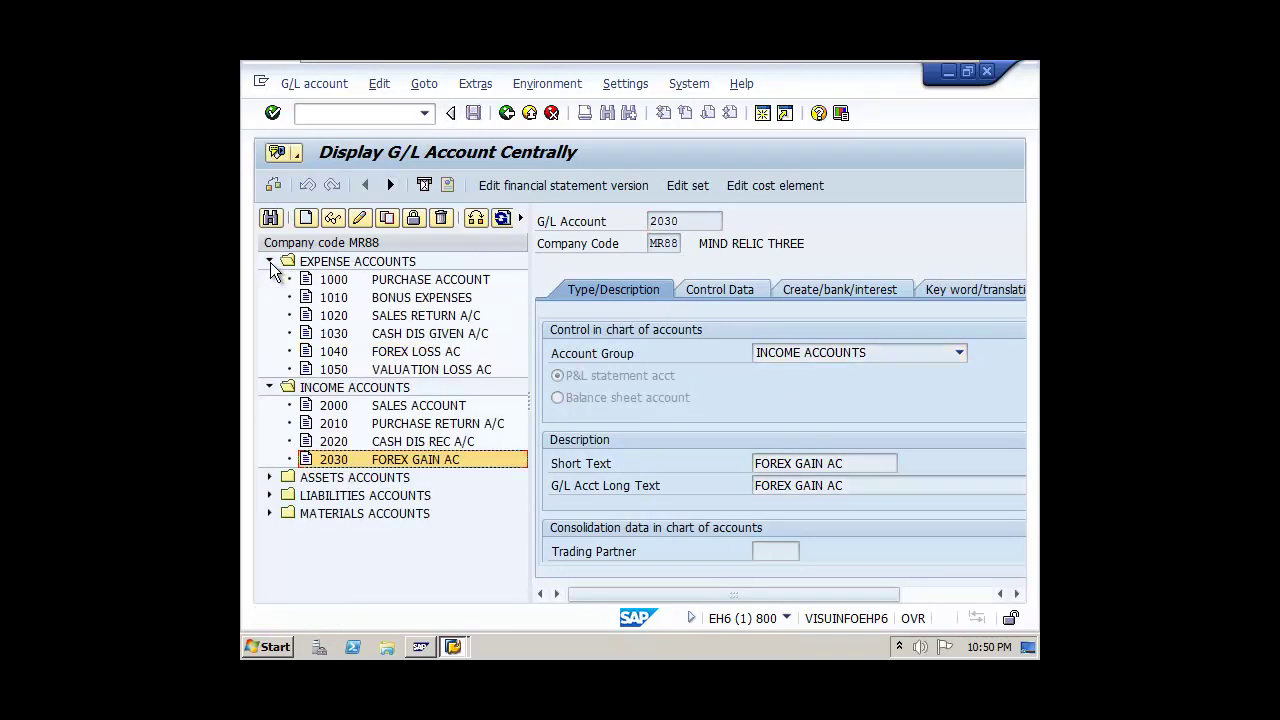
{"action": "right_click", "coordinate": [453, 472]}
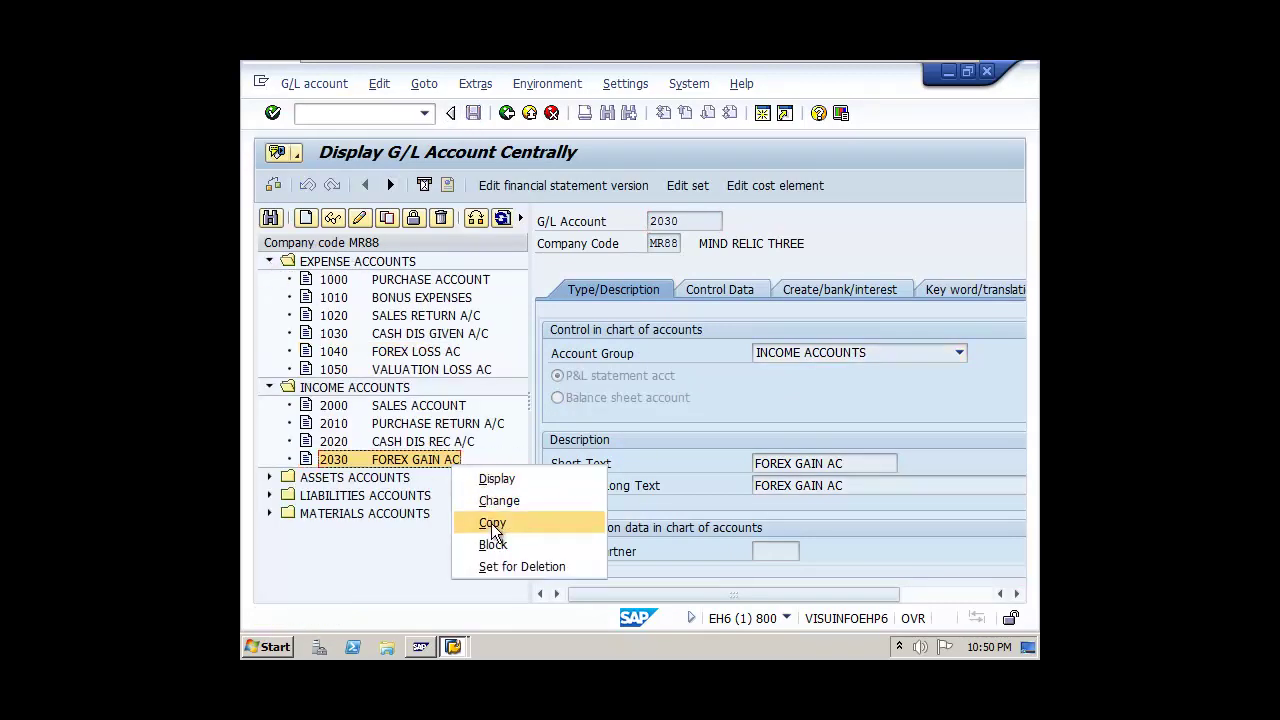
{"action": "left_click", "coordinate": [491, 523]}
{"action": "left_click_drag", "start_coordinate": [441, 313], "coordinate": [776, 343]}
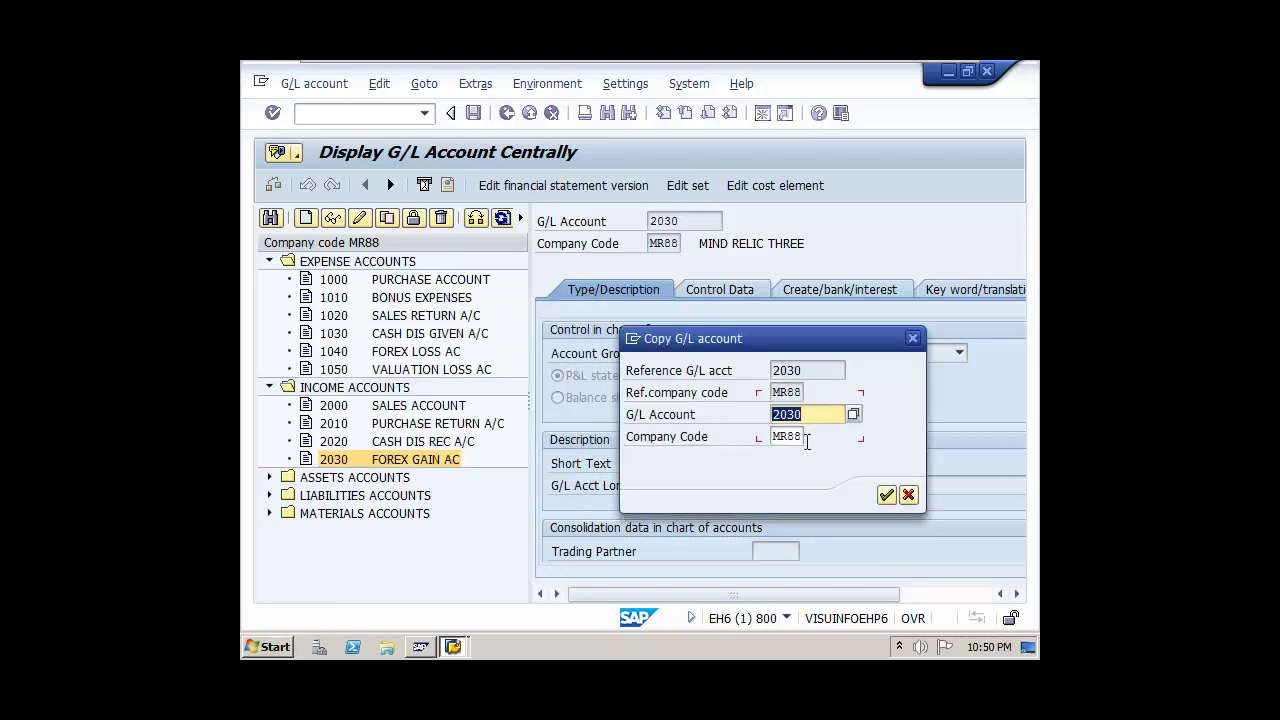
{"action": "type", "text": "2040"}
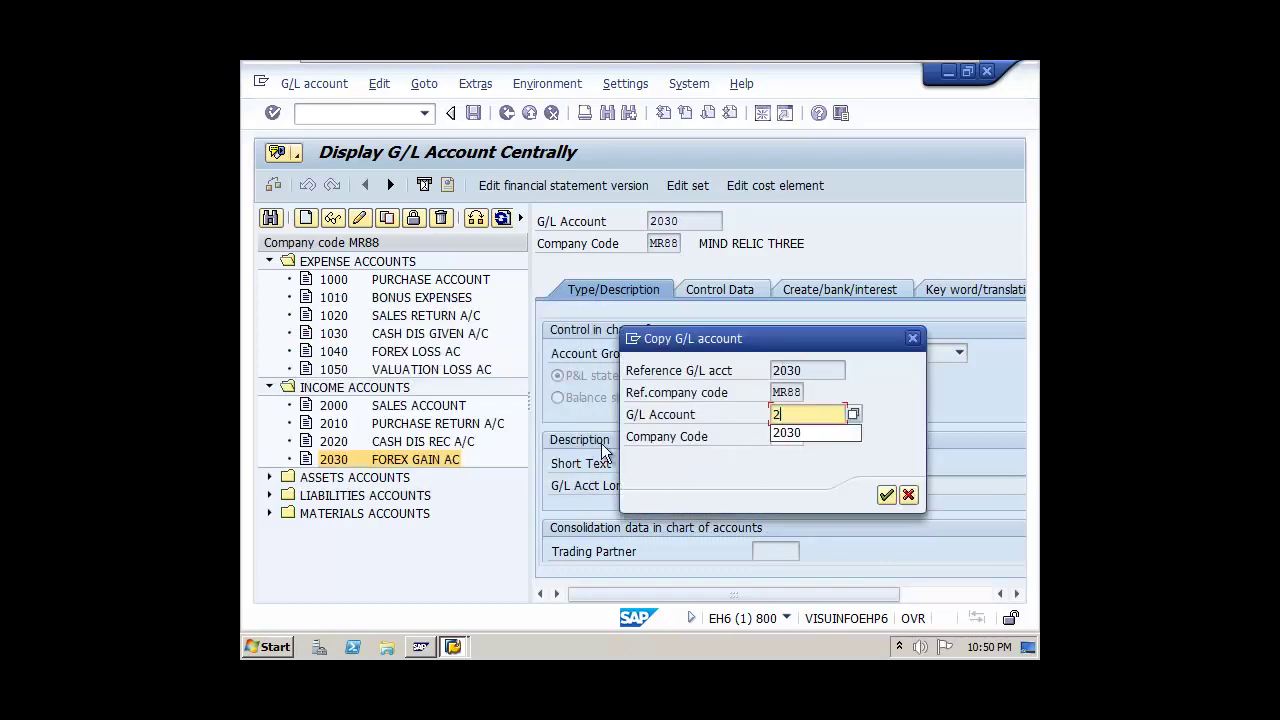
{"action": "key", "text": "Return"}
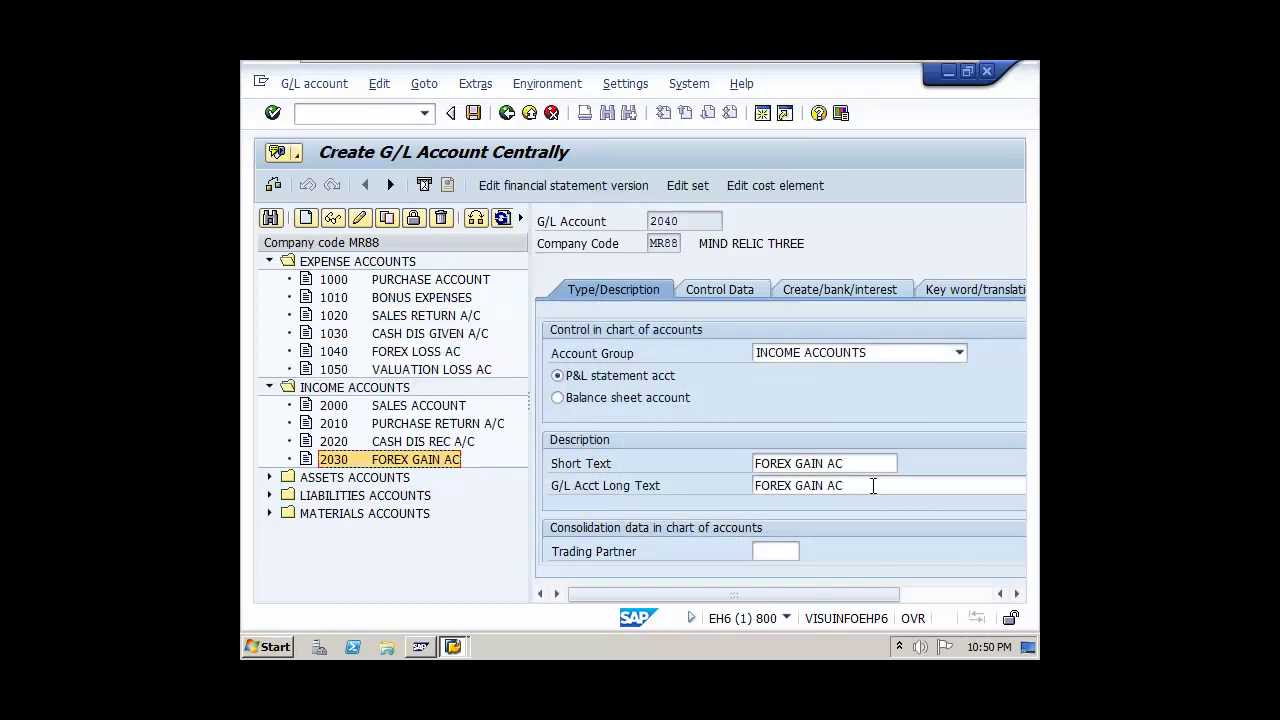
Step: Set both the short text and the long text of G/L account 2040 to VALUATION GAIN AC
{"action": "left_click_drag", "start_coordinate": [866, 463], "coordinate": [656, 463]}
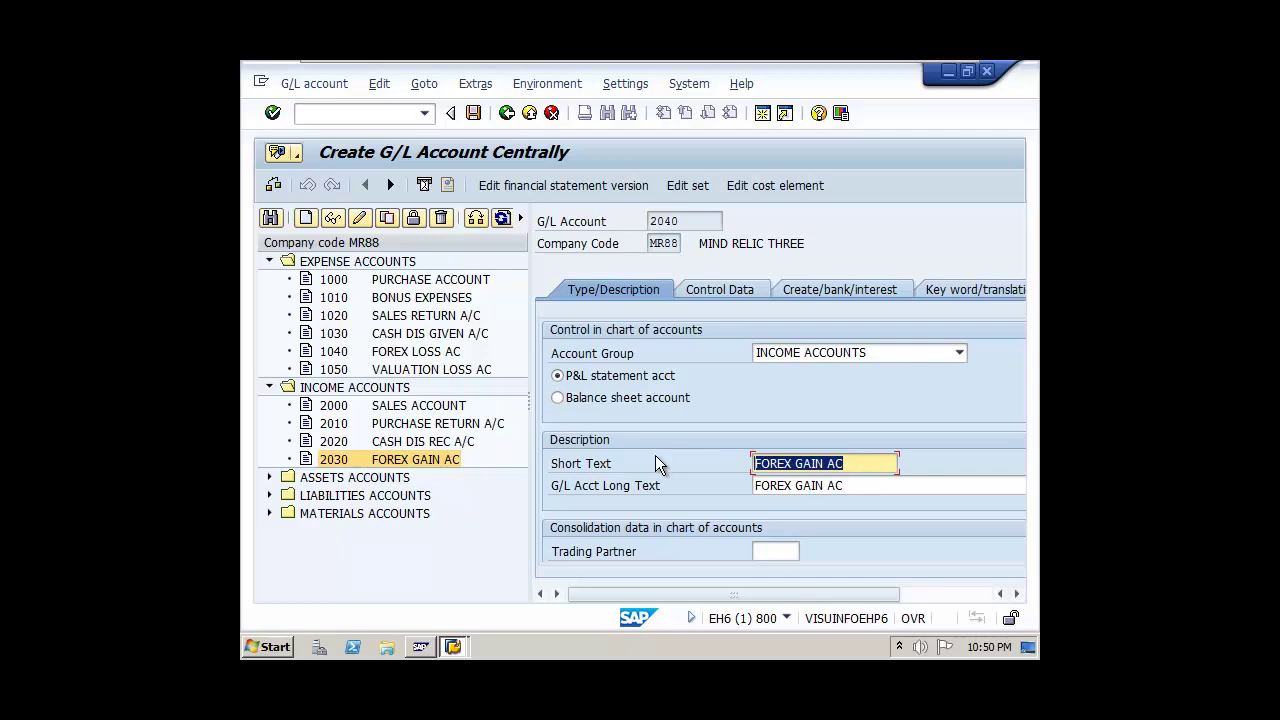
{"action": "type", "text": "VALUAT"}
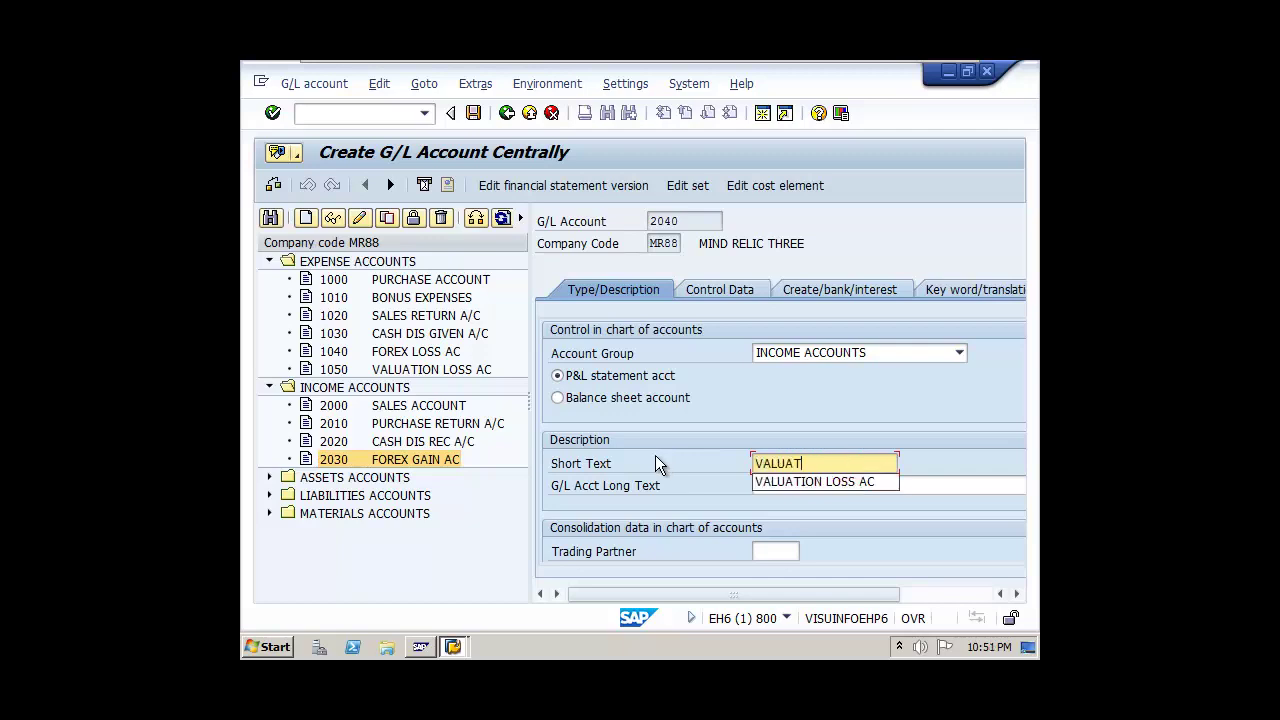
{"action": "type", "text": "ION GAIN AC"}
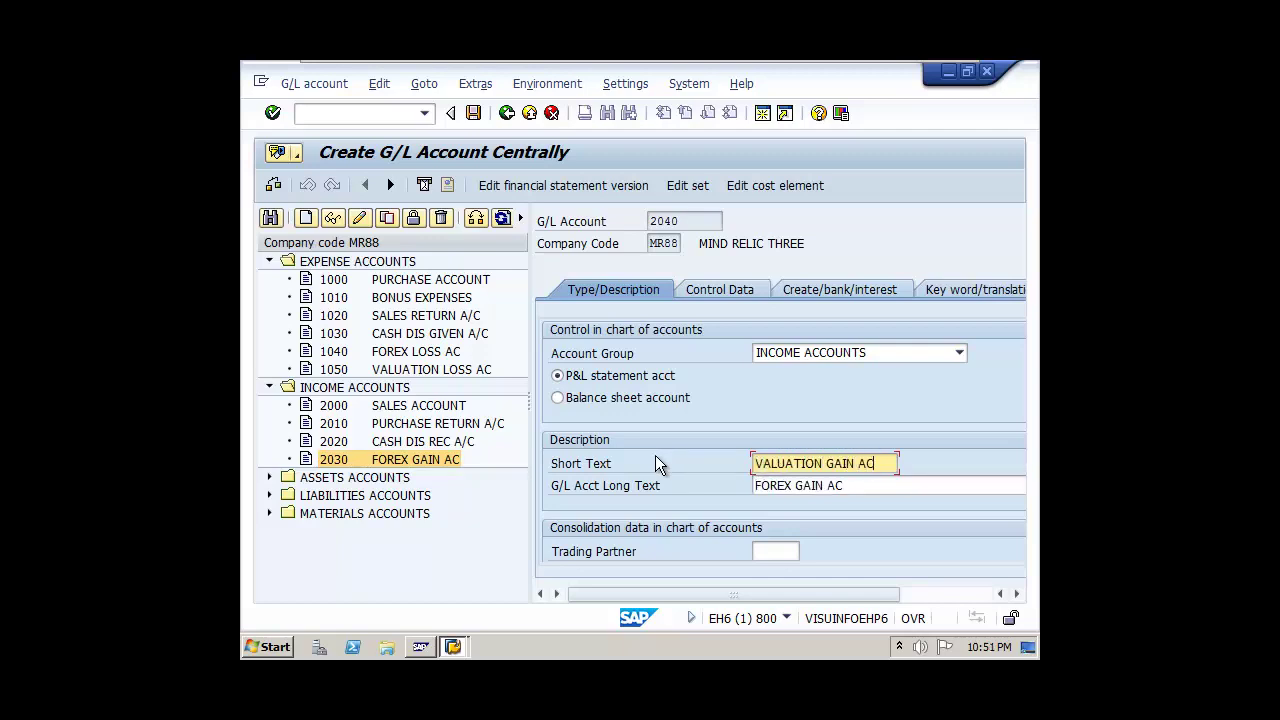
{"action": "key", "text": "Tab"}
{"action": "type", "text": "VLAU"}
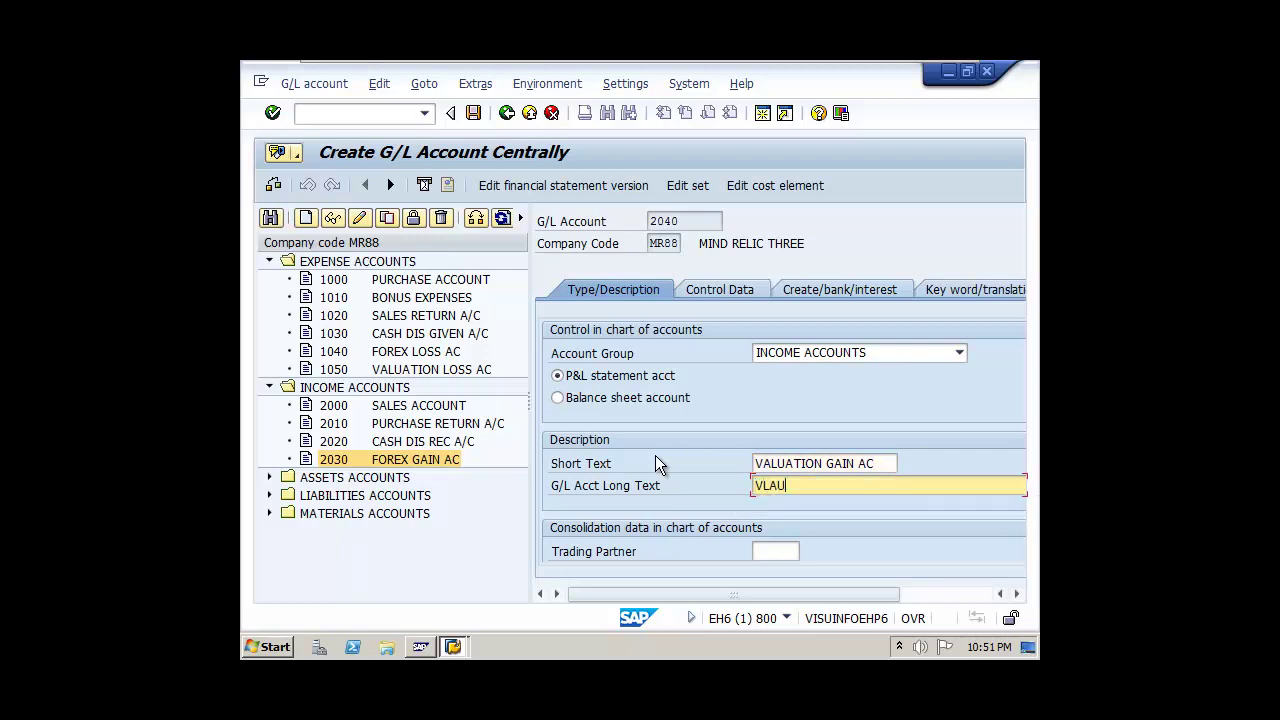
{"action": "key", "text": "BackSpace"}
{"action": "key", "text": "BackSpace"}
{"action": "key", "text": "BackSpace"}
{"action": "type", "text": "A"}
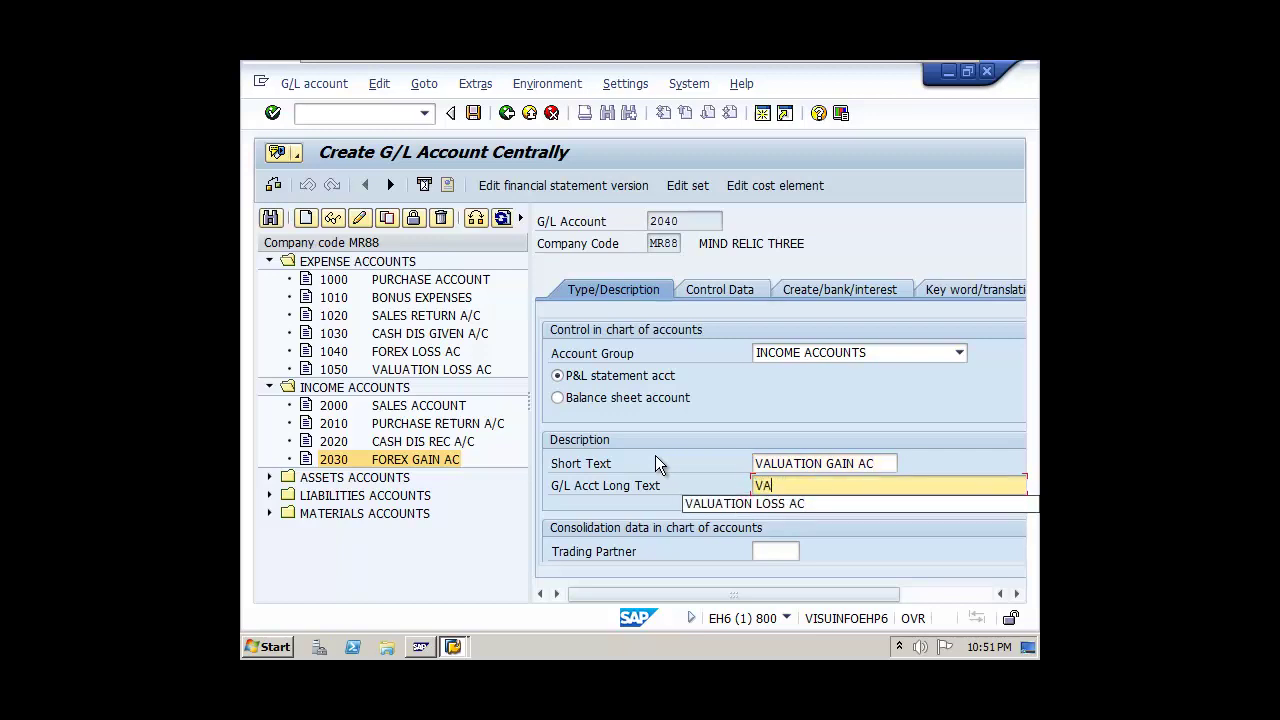
{"action": "type", "text": "LUATION GA"}
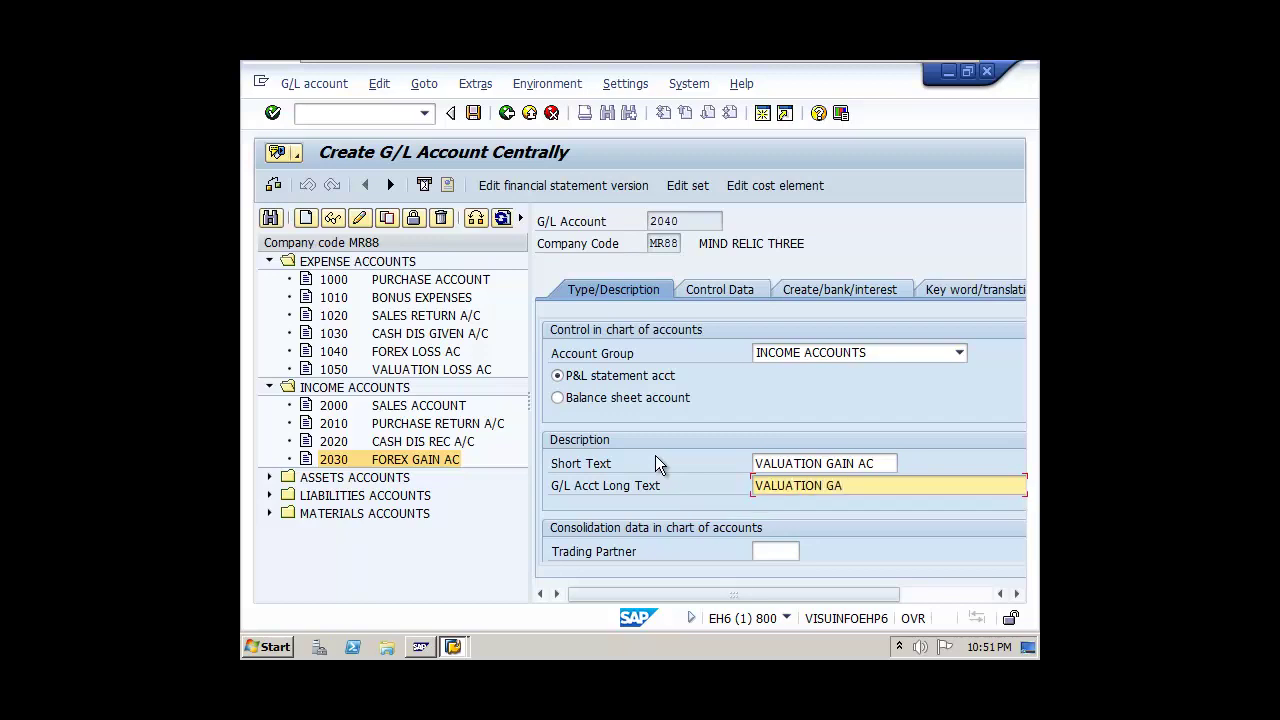
{"action": "type", "text": "IN AC"}
Step: Review the control data and document creation settings of G/L account 2040 and save the account
{"action": "left_click", "coordinate": [720, 289]}
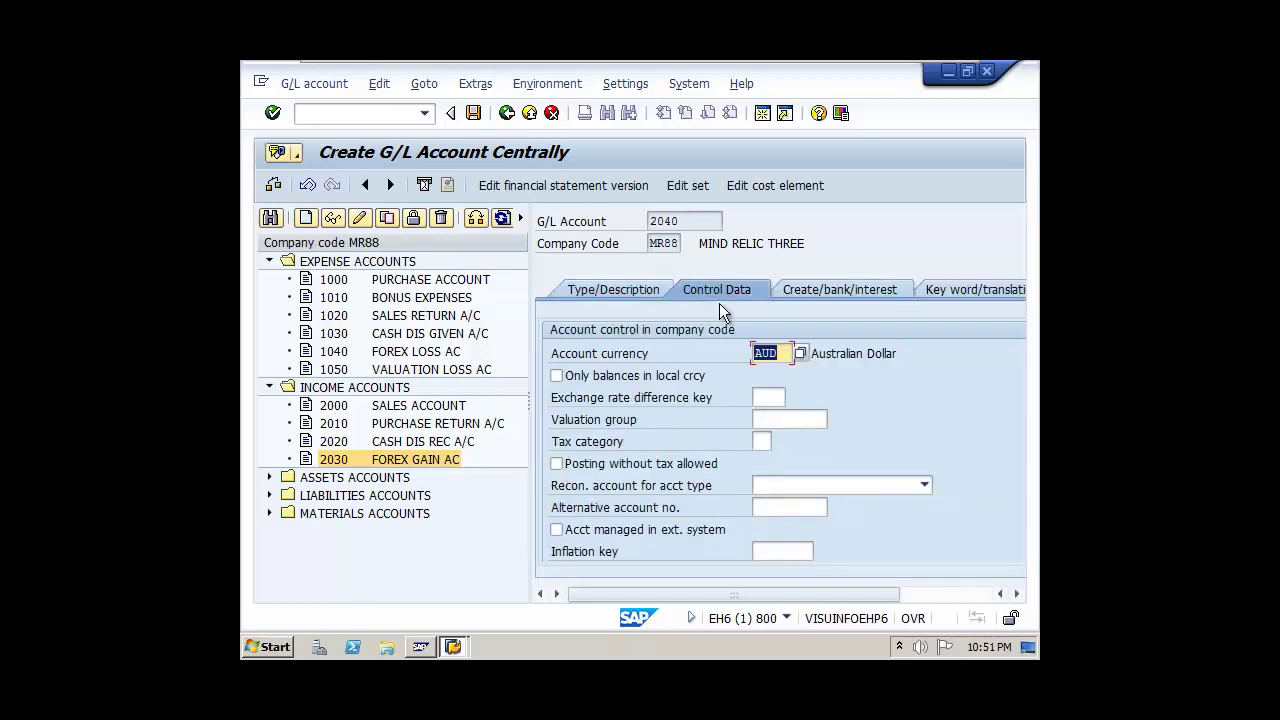
{"action": "scroll", "coordinate": [708, 399], "scroll_direction": "down", "scroll_amount": 5}
{"action": "scroll", "coordinate": [708, 399], "scroll_direction": "up", "scroll_amount": 5}
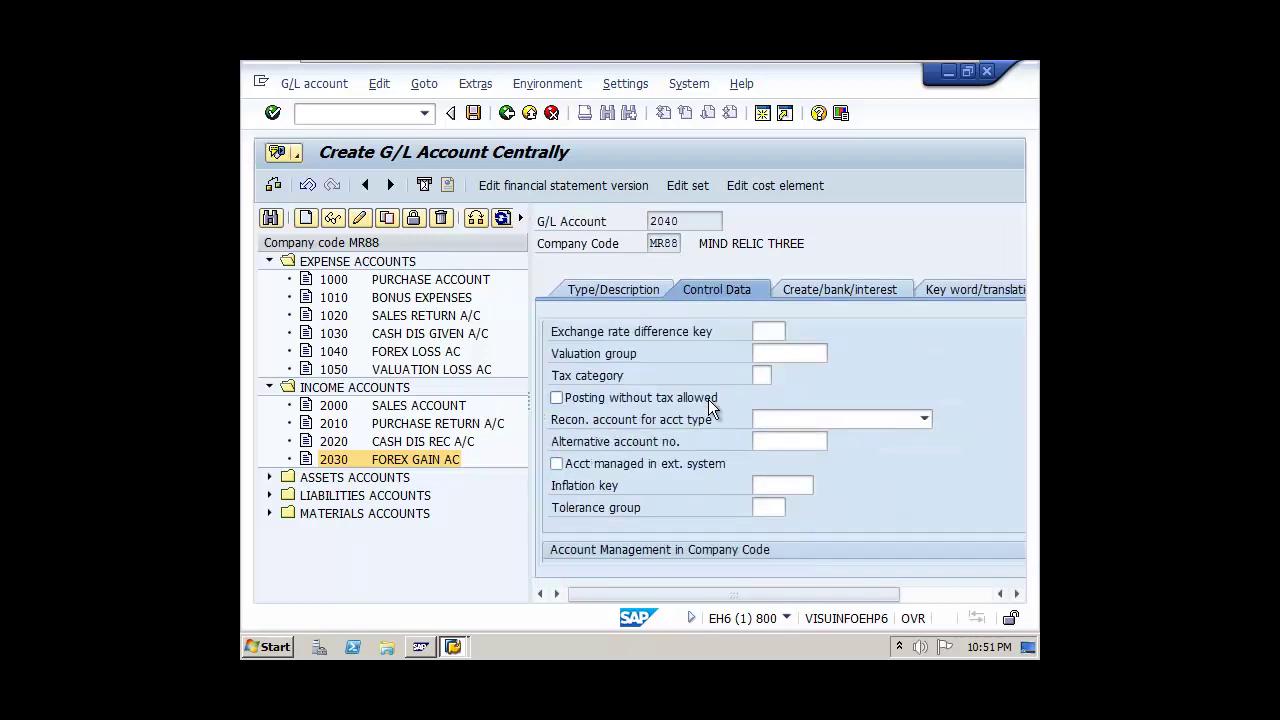
{"action": "left_click", "coordinate": [846, 289]}
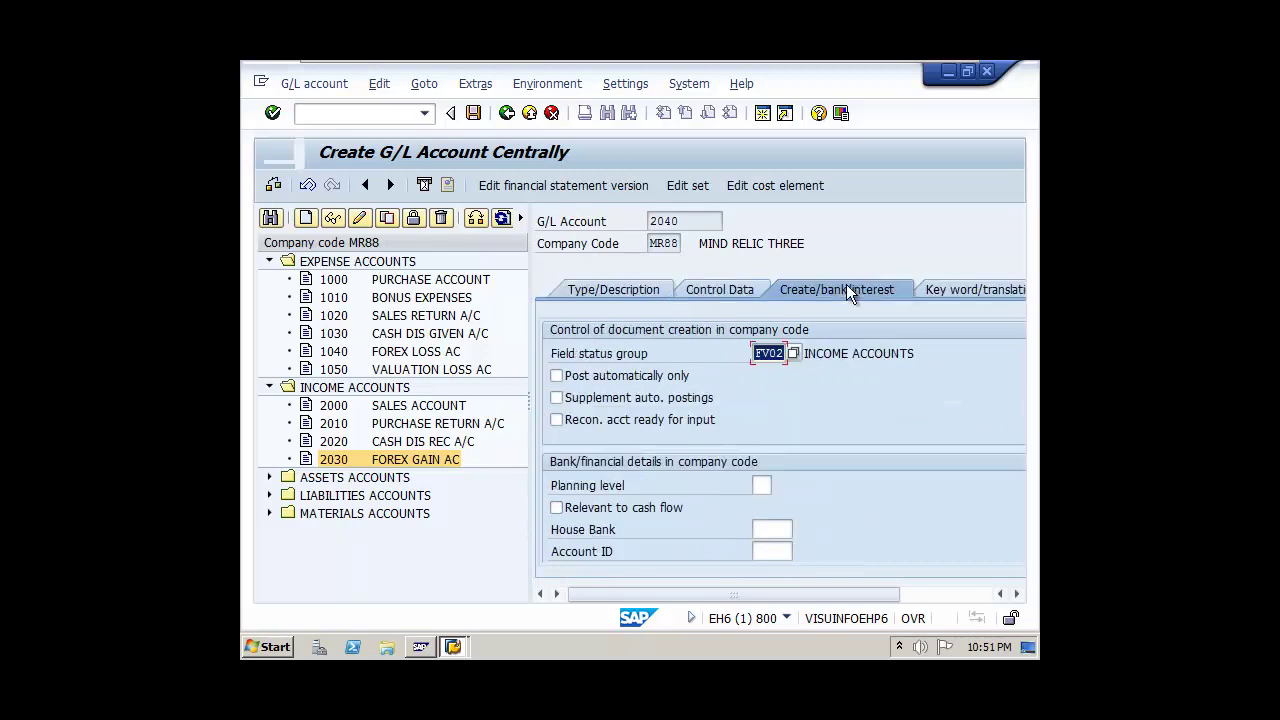
{"action": "left_click", "coordinate": [712, 289]}
{"action": "left_click", "coordinate": [603, 289]}
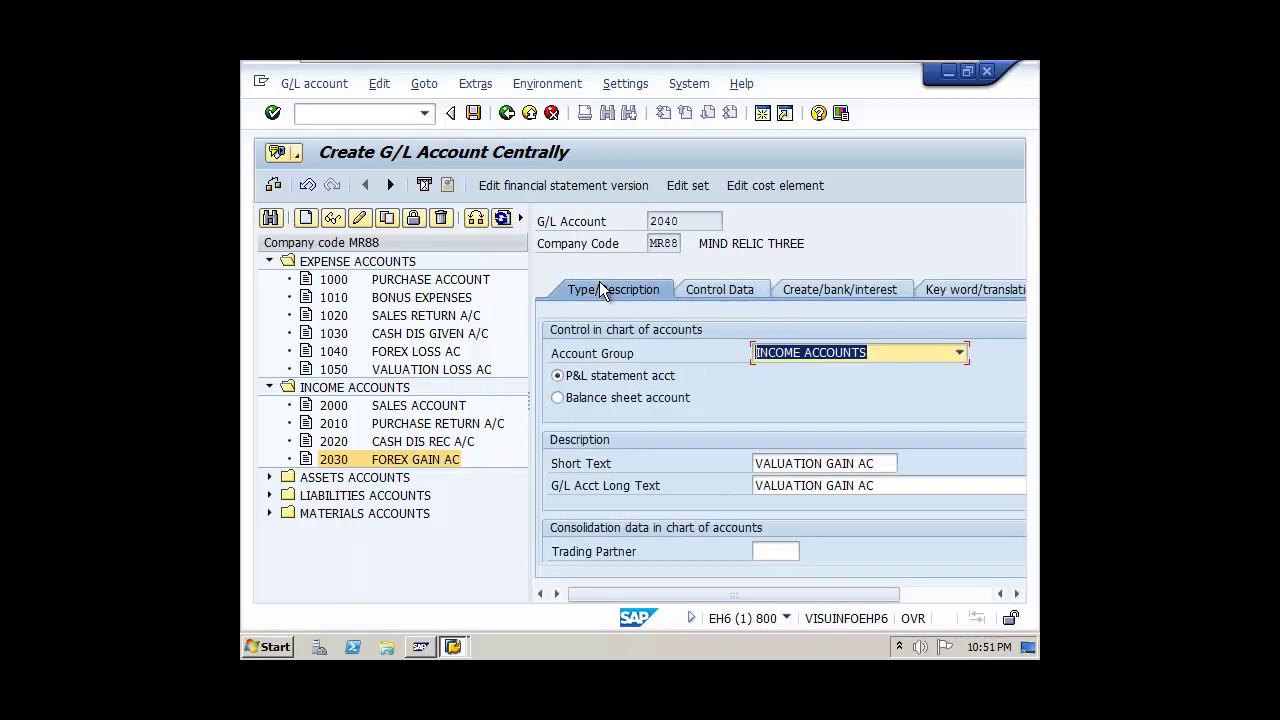
{"action": "left_click", "coordinate": [473, 113]}
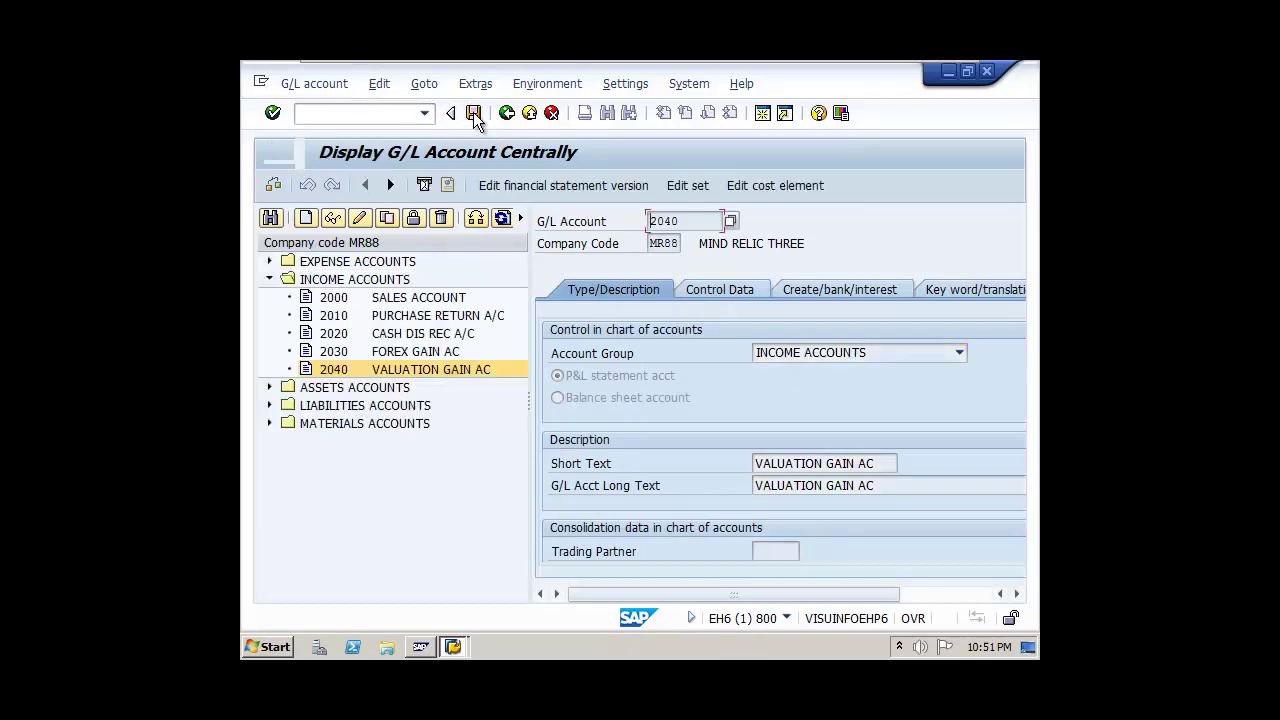
Step: Check the forex and valuation loss and gain accounts listed under the expense and income account groups
{"action": "left_click", "coordinate": [268, 261]}
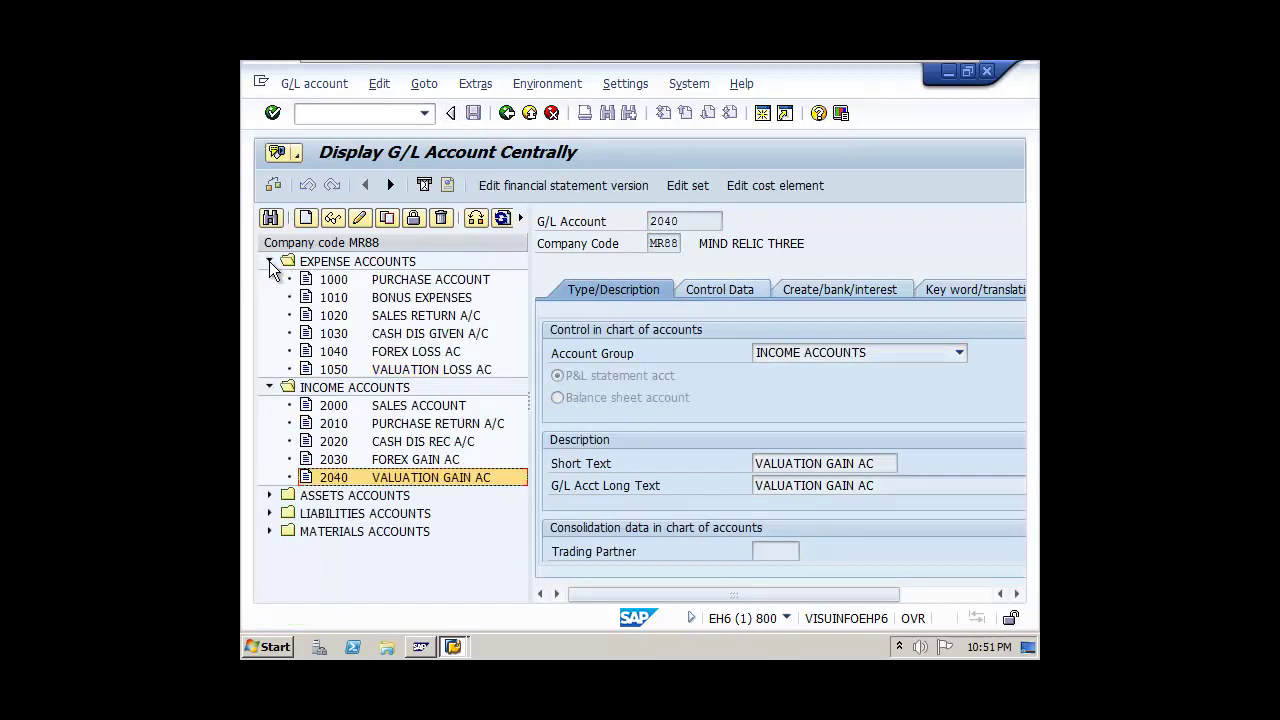
{"action": "left_click", "coordinate": [418, 358]}
{"action": "left_click", "coordinate": [417, 370]}
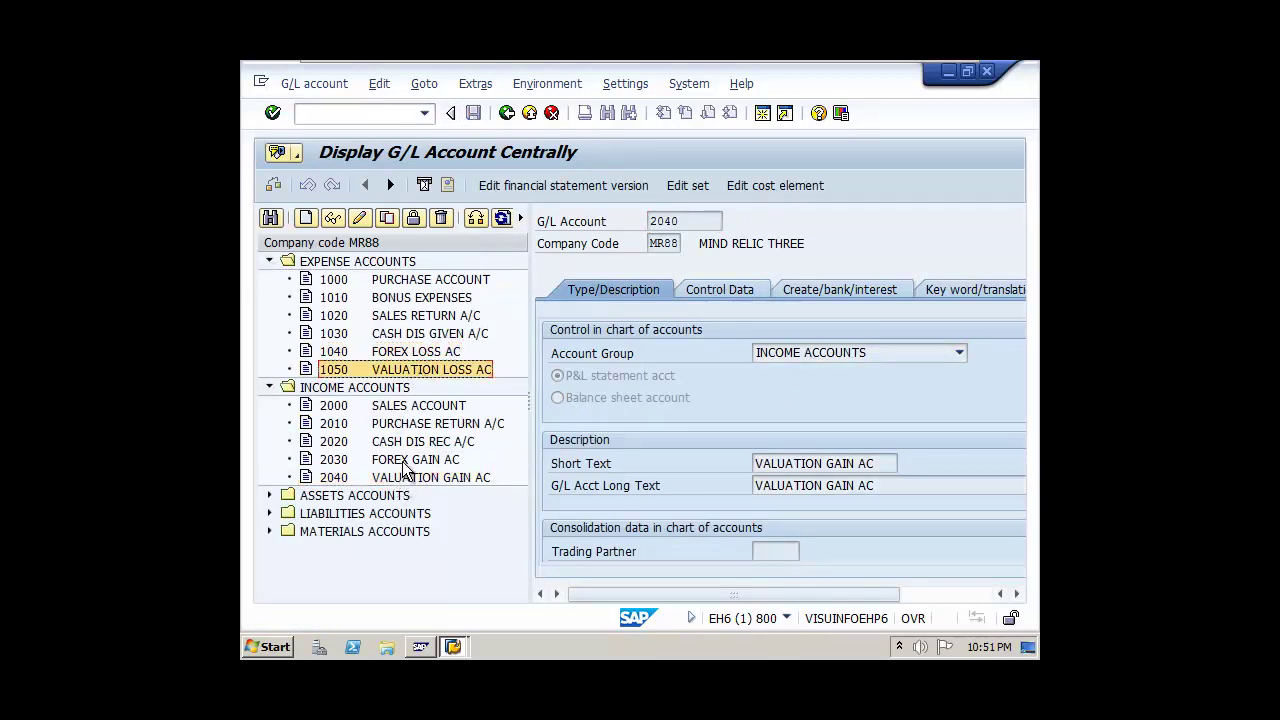
{"action": "left_click", "coordinate": [406, 462]}
{"action": "left_click", "coordinate": [412, 478]}
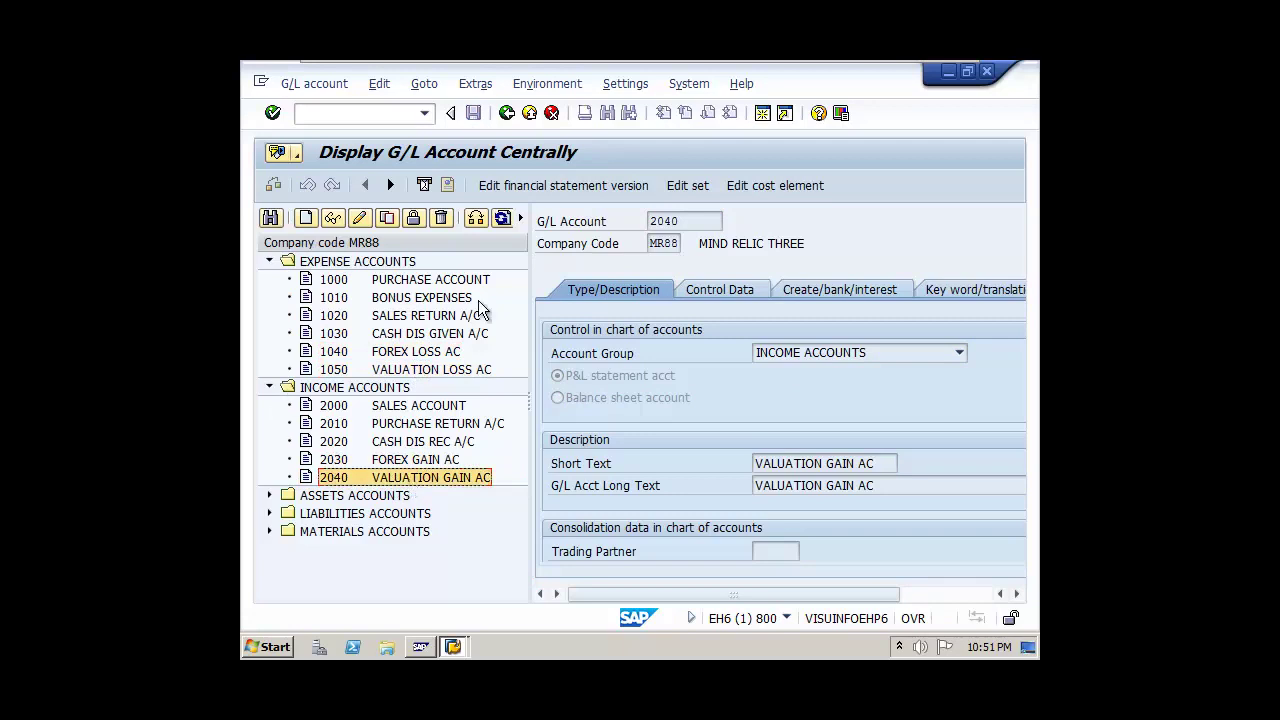
Step: Copy the LOAN ACCOUNT 4000 from the liabilities accounts to a new G/L account 4040 in company code MR88
{"action": "left_click", "coordinate": [269, 495]}
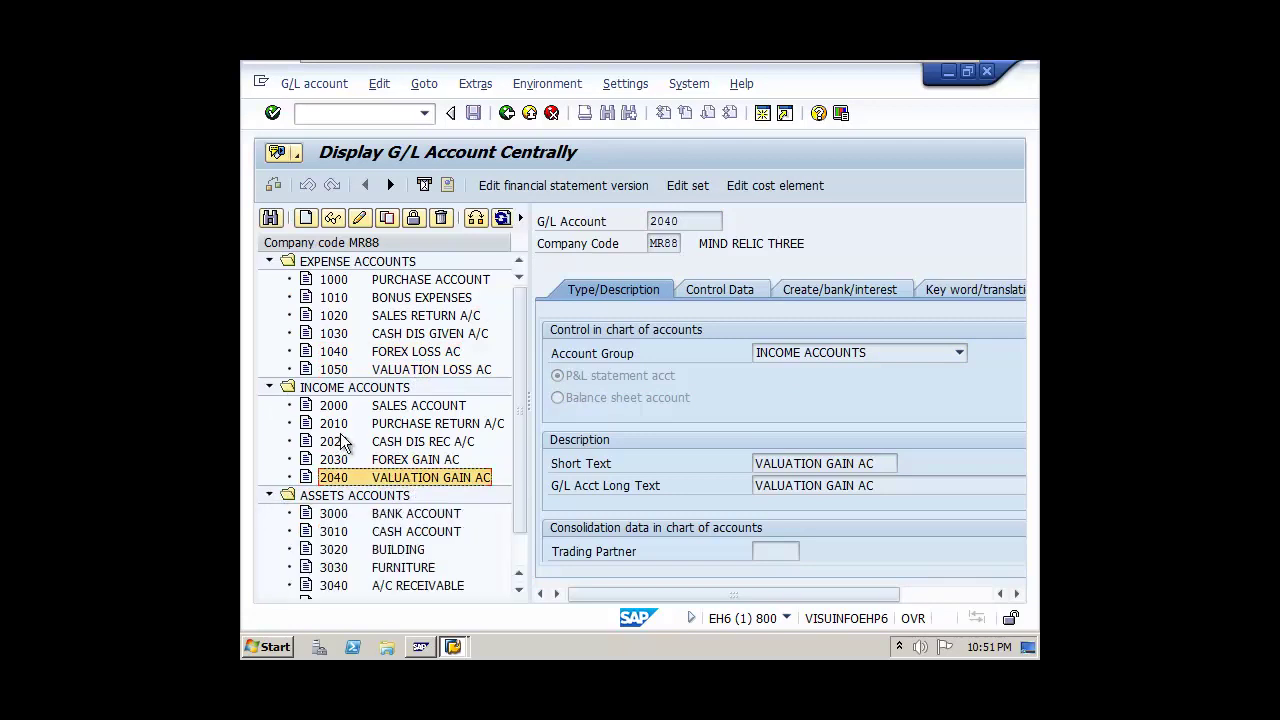
{"action": "scroll", "coordinate": [343, 444], "scroll_direction": "down", "scroll_amount": 1}
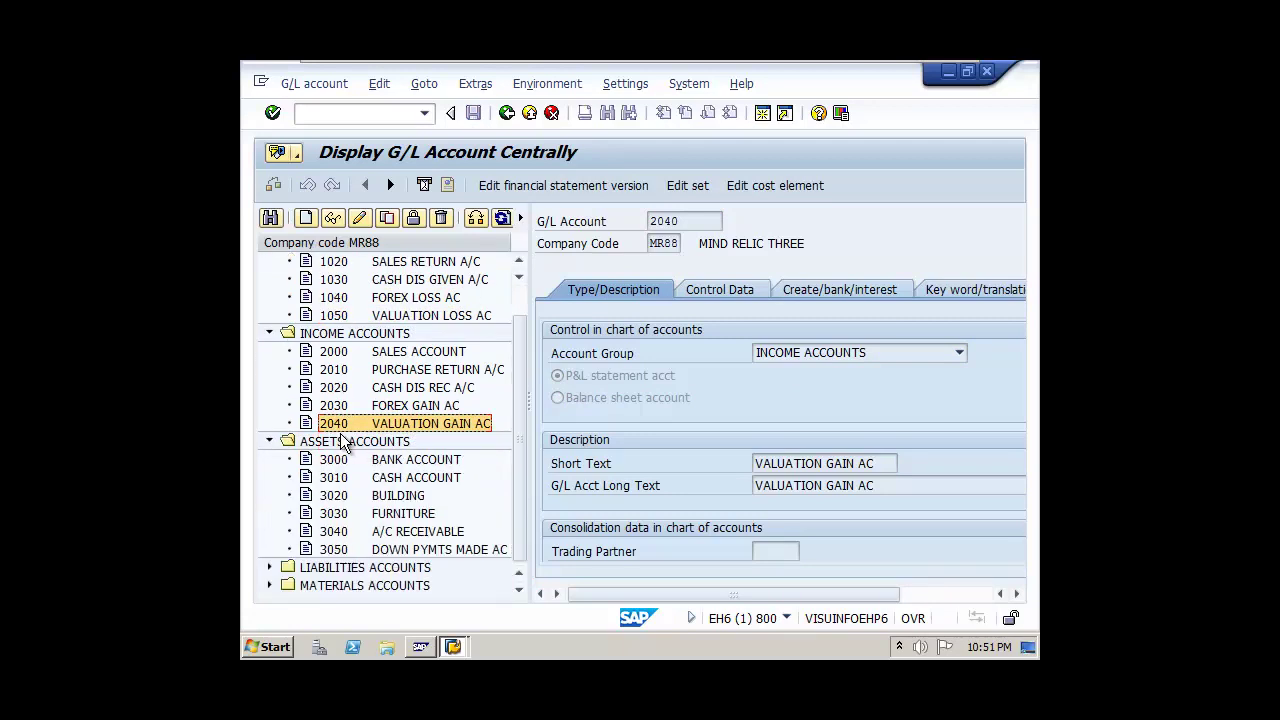
{"action": "left_click", "coordinate": [269, 567]}
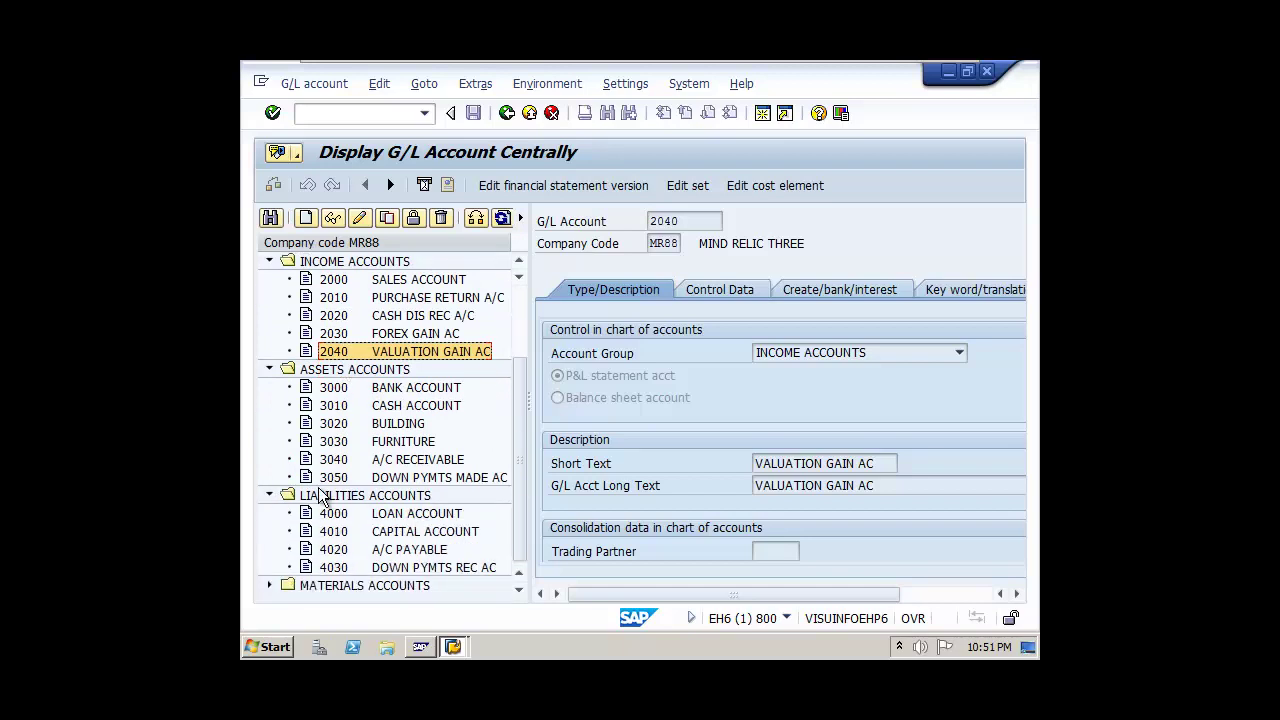
{"action": "right_click", "coordinate": [434, 515]}
{"action": "left_click", "coordinate": [476, 572]}
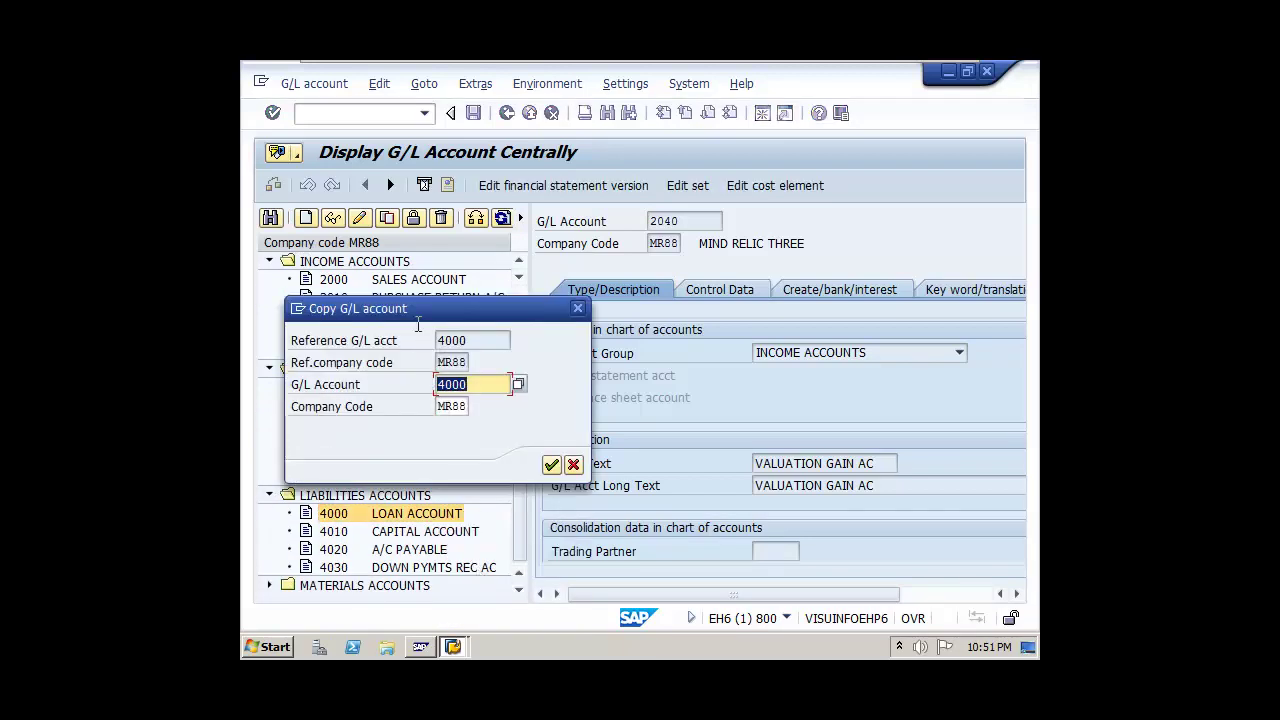
{"action": "left_click_drag", "start_coordinate": [510, 316], "coordinate": [805, 362]}
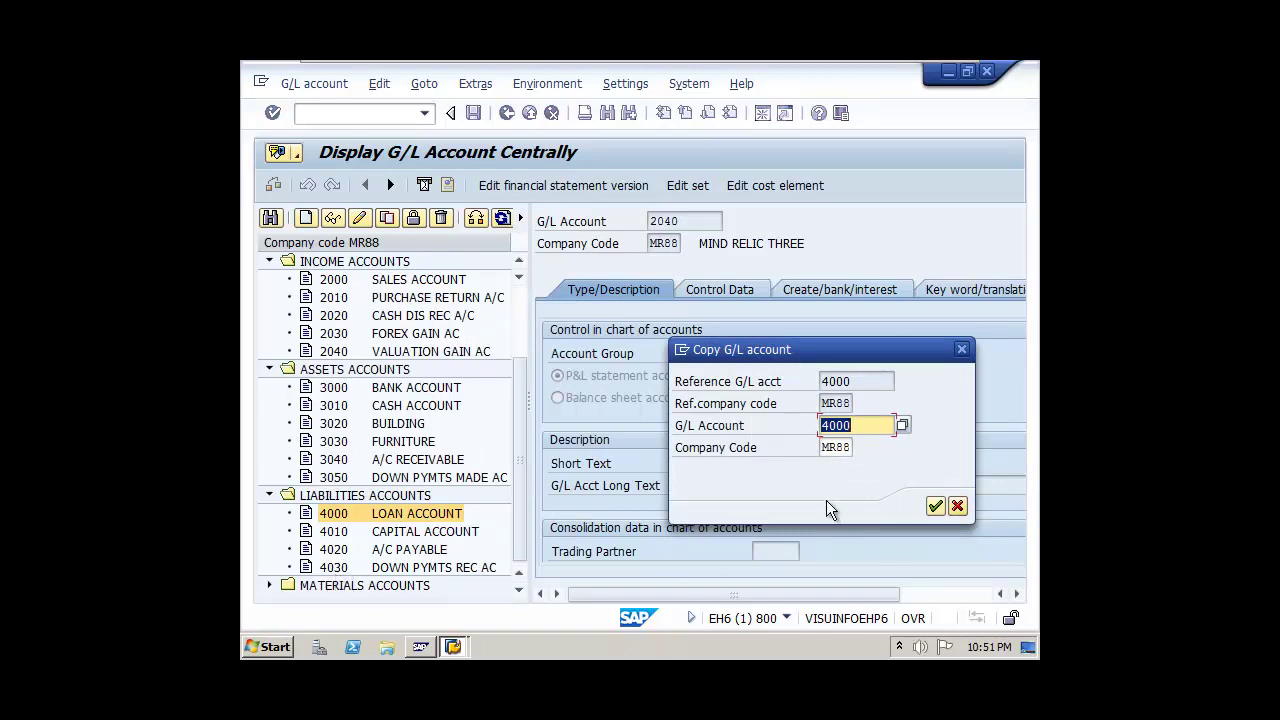
{"action": "type", "text": "4040"}
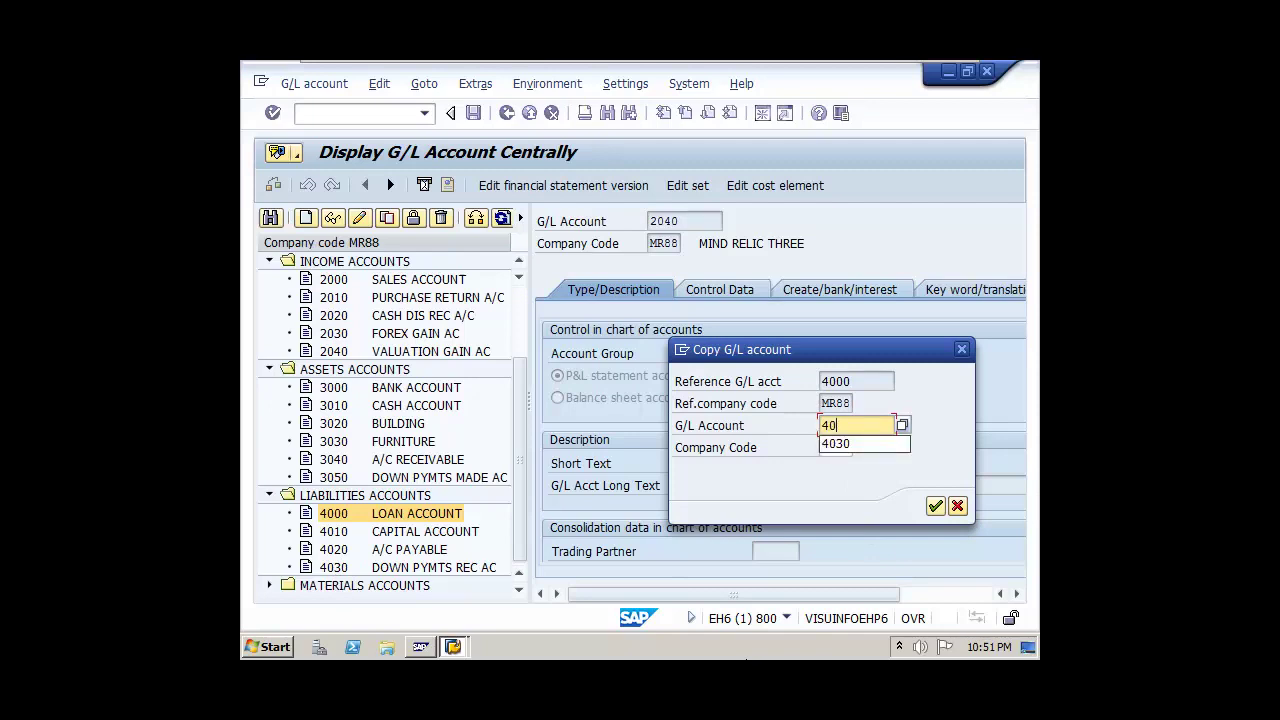
{"action": "left_click", "coordinate": [935, 507]}
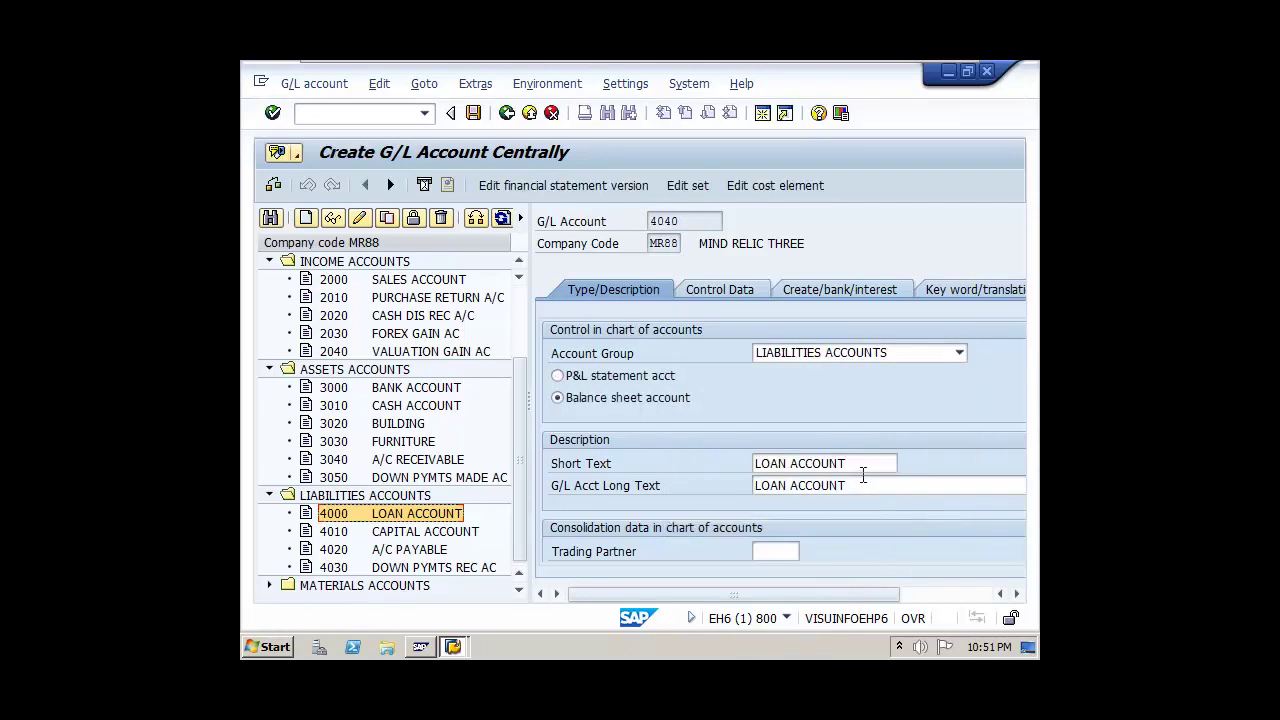
Step: Set both the short text and the long text of G/L account 4040 to VALUATION ADJ AC
{"action": "left_click_drag", "start_coordinate": [860, 463], "coordinate": [706, 455]}
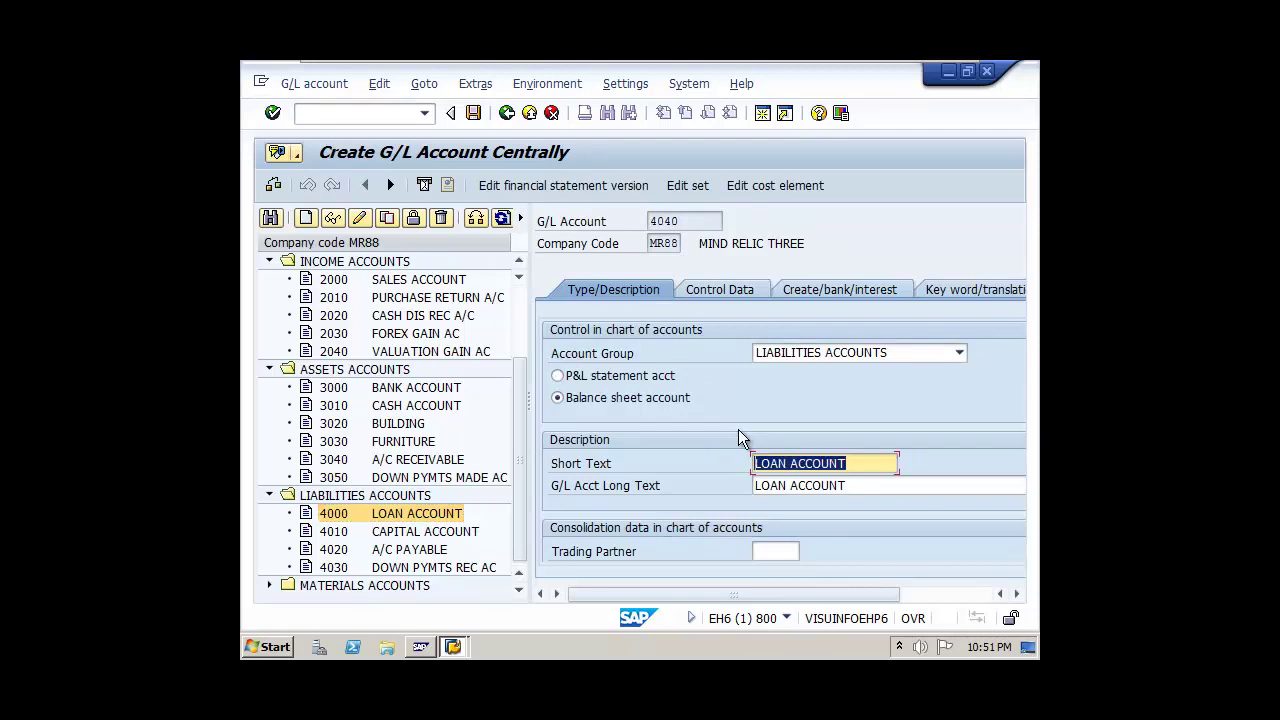
{"action": "type", "text": "VLA"}
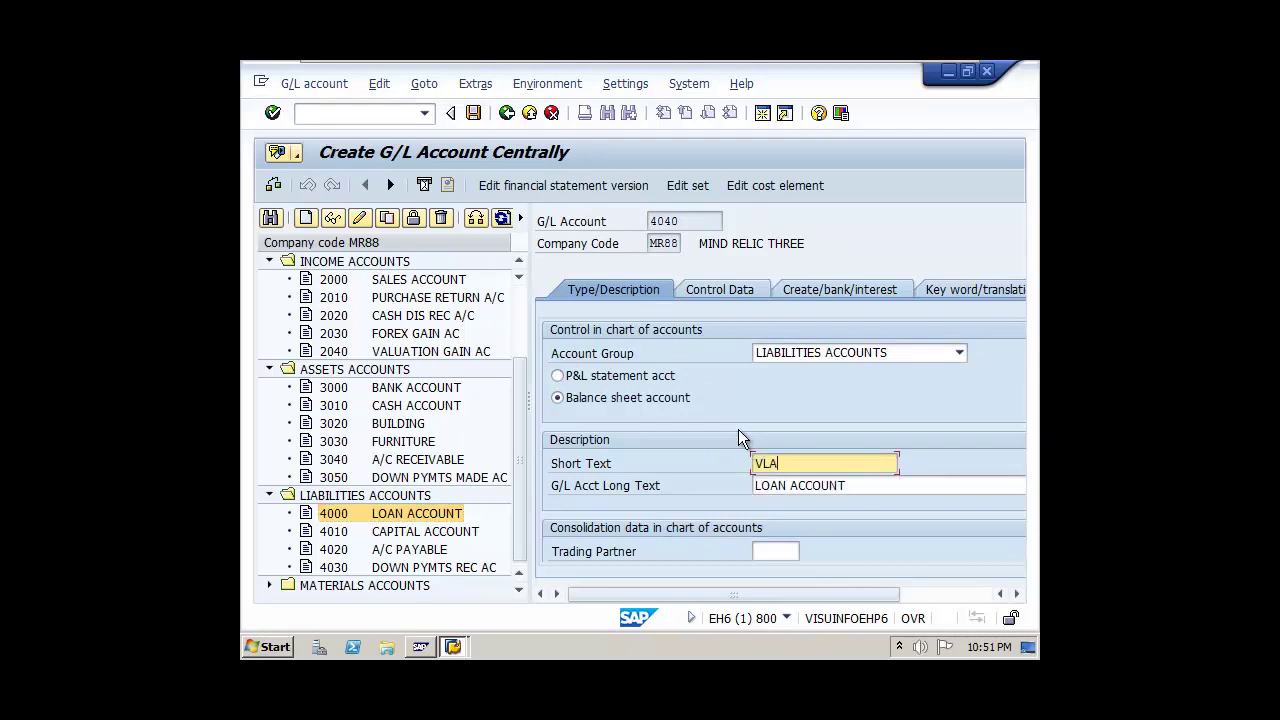
{"action": "key", "text": "BackSpace"}
{"action": "key", "text": "BackSpace"}
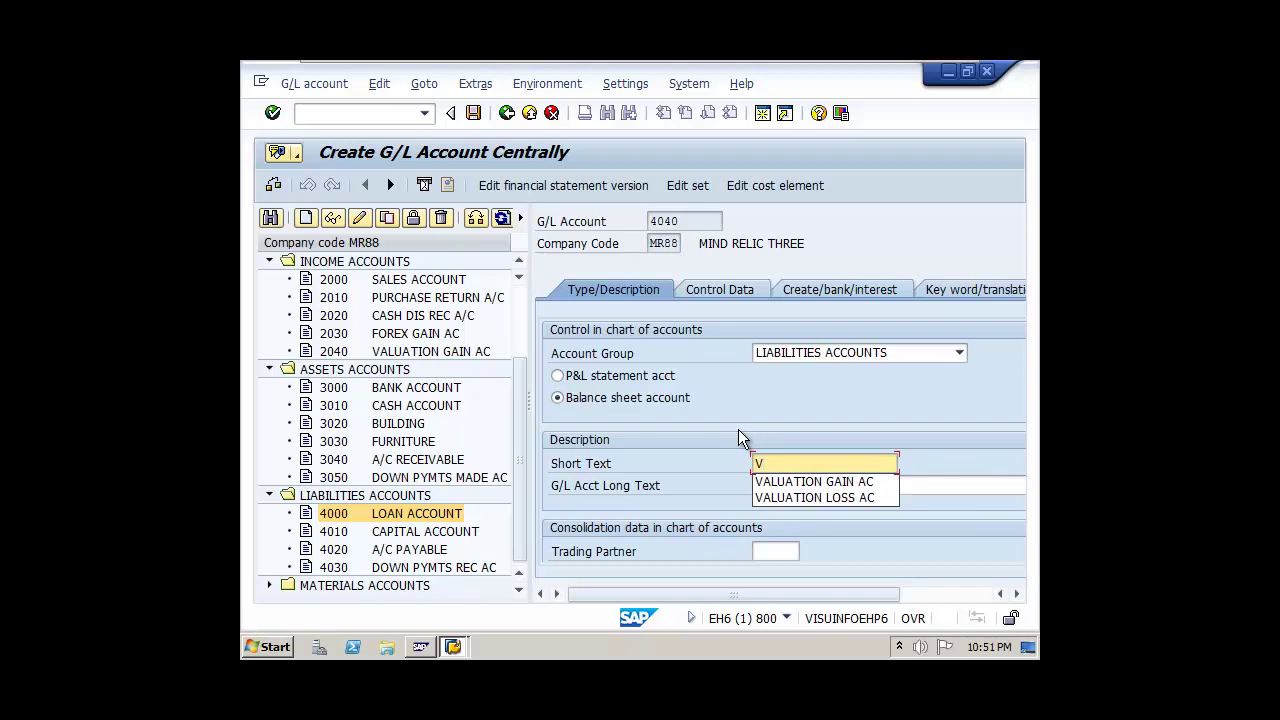
{"action": "type", "text": "ALUATION ADJ AC"}
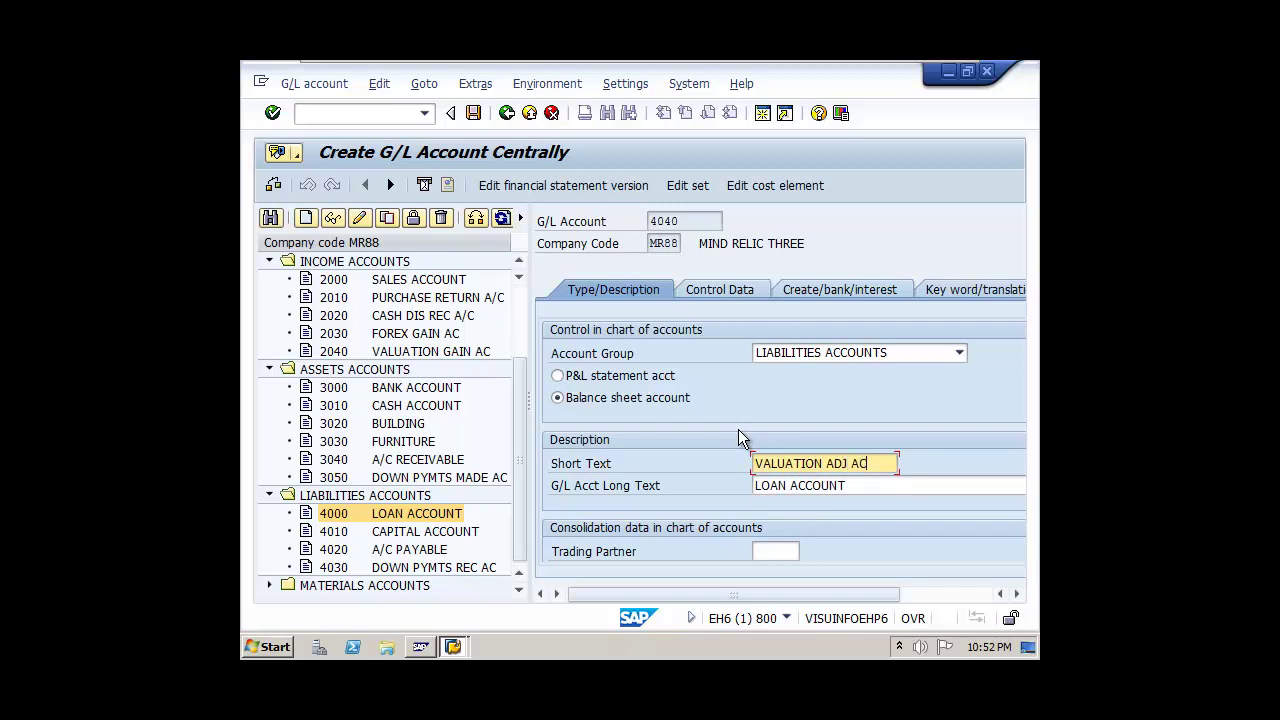
{"action": "key", "text": "Tab"}
{"action": "type", "text": "VAL"}
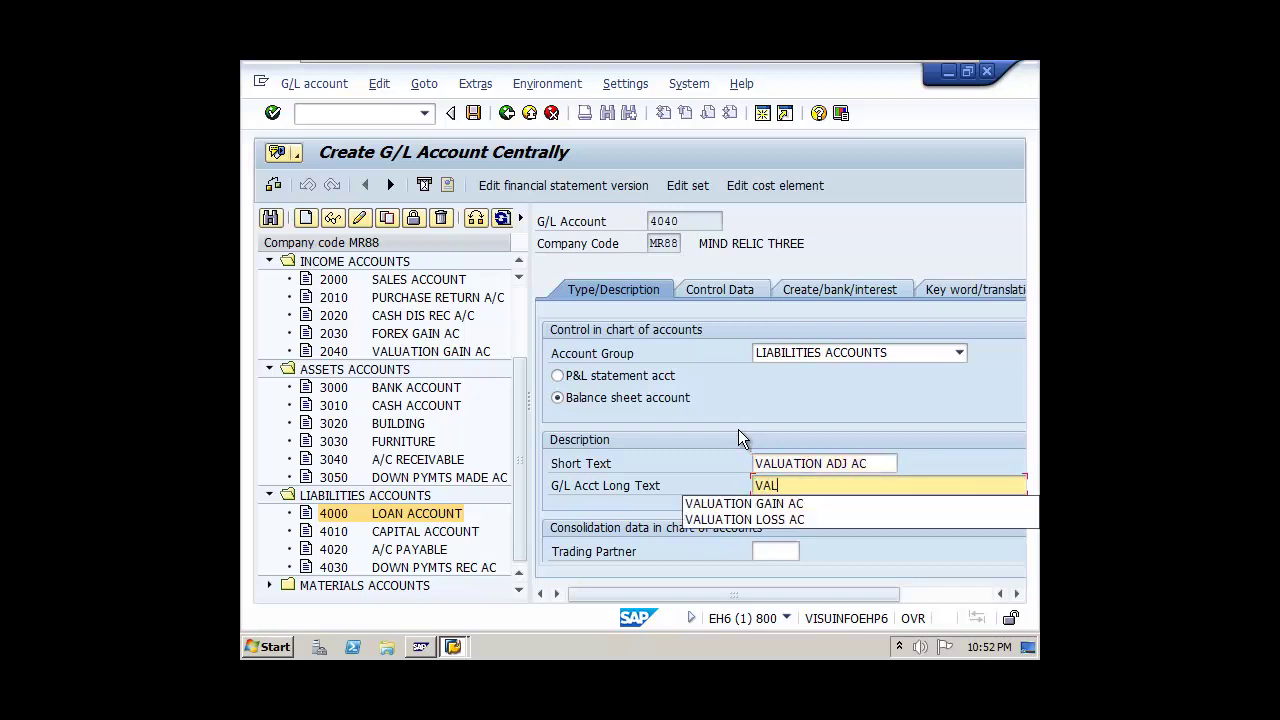
{"action": "type", "text": "UATION ADJ AC"}
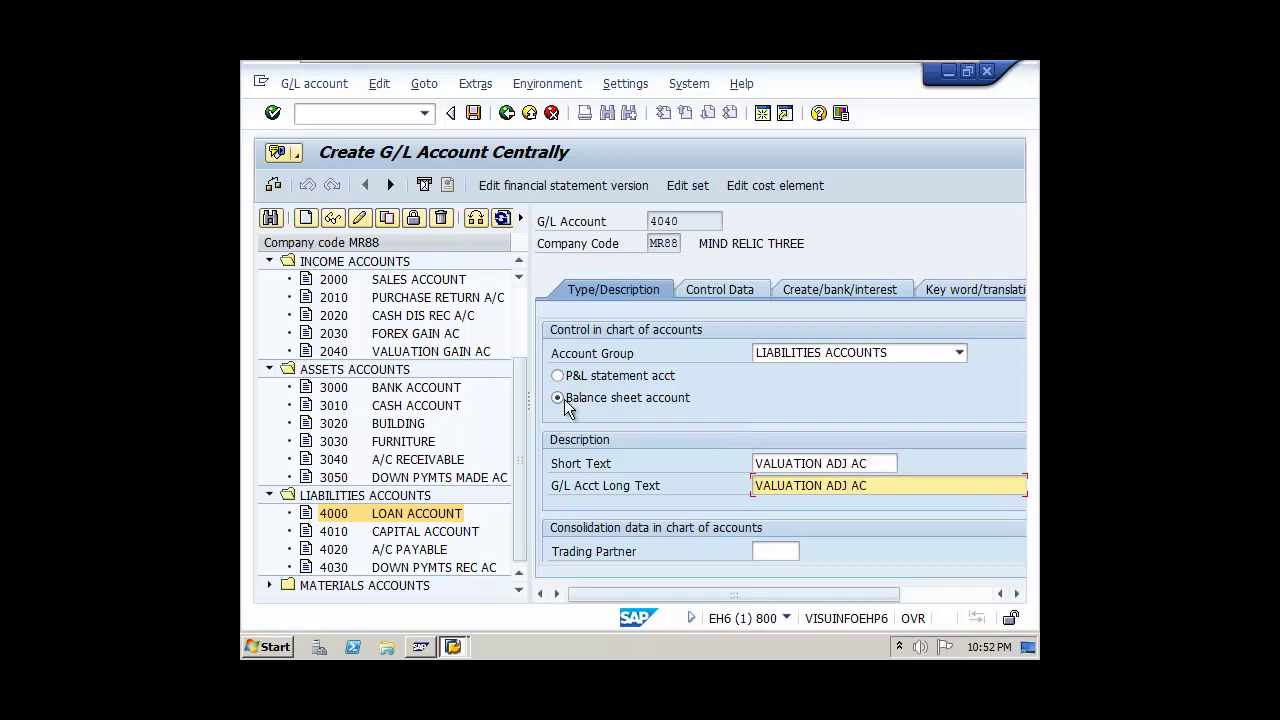
Step: Review the control data of G/L account 4040 and set its field status group to FV06 CLEARING ACCOUNTS
{"action": "left_click", "coordinate": [701, 292]}
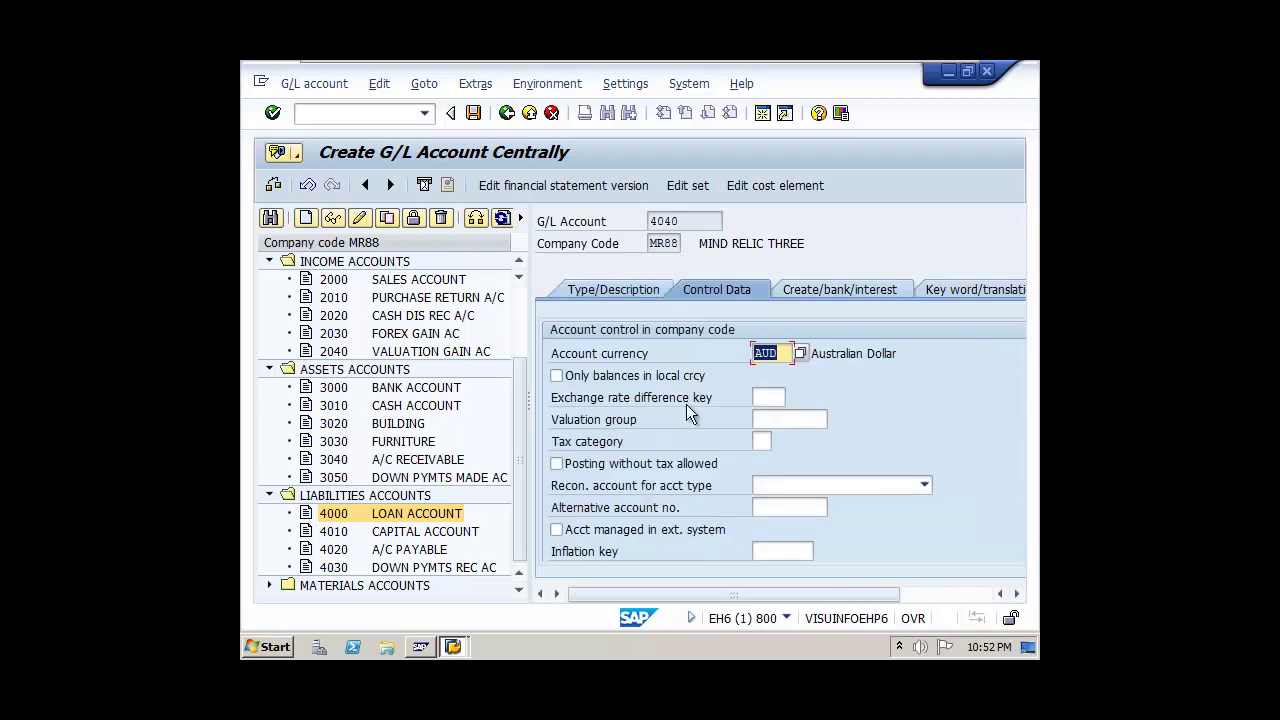
{"action": "scroll", "coordinate": [686, 410], "scroll_direction": "down", "scroll_amount": 2}
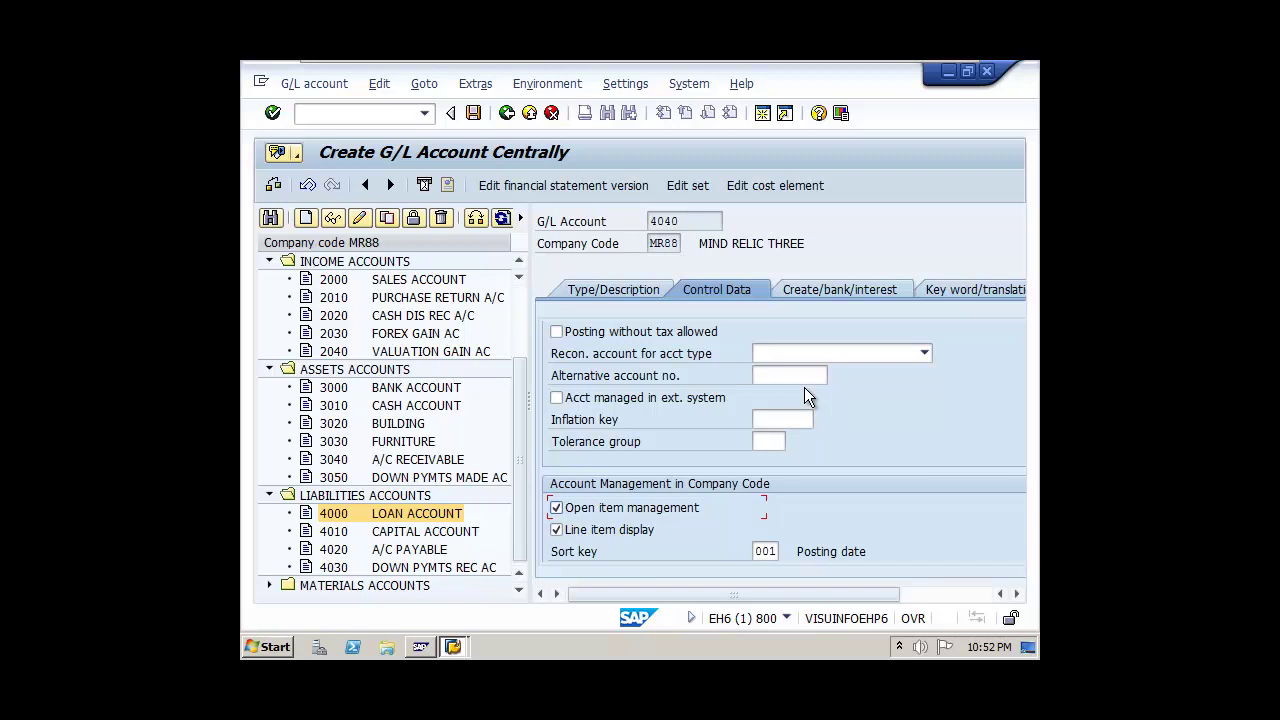
{"action": "left_click", "coordinate": [821, 291]}
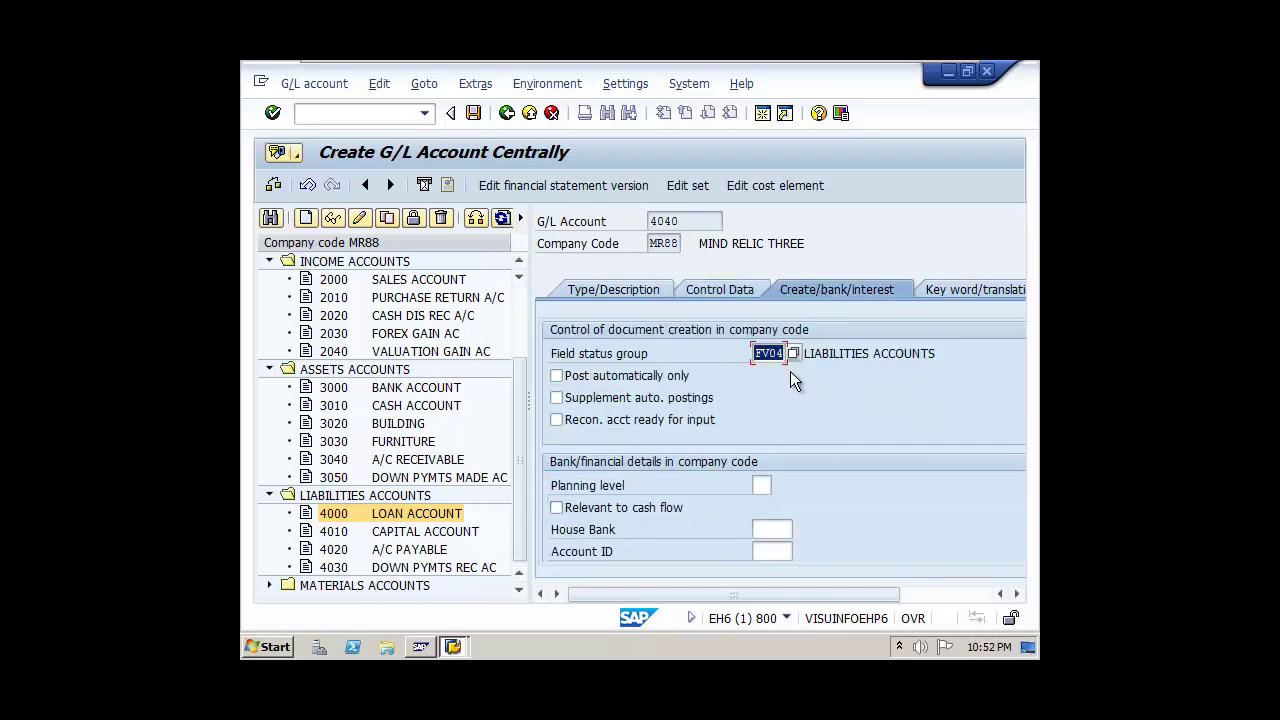
{"action": "left_click", "coordinate": [821, 449]}
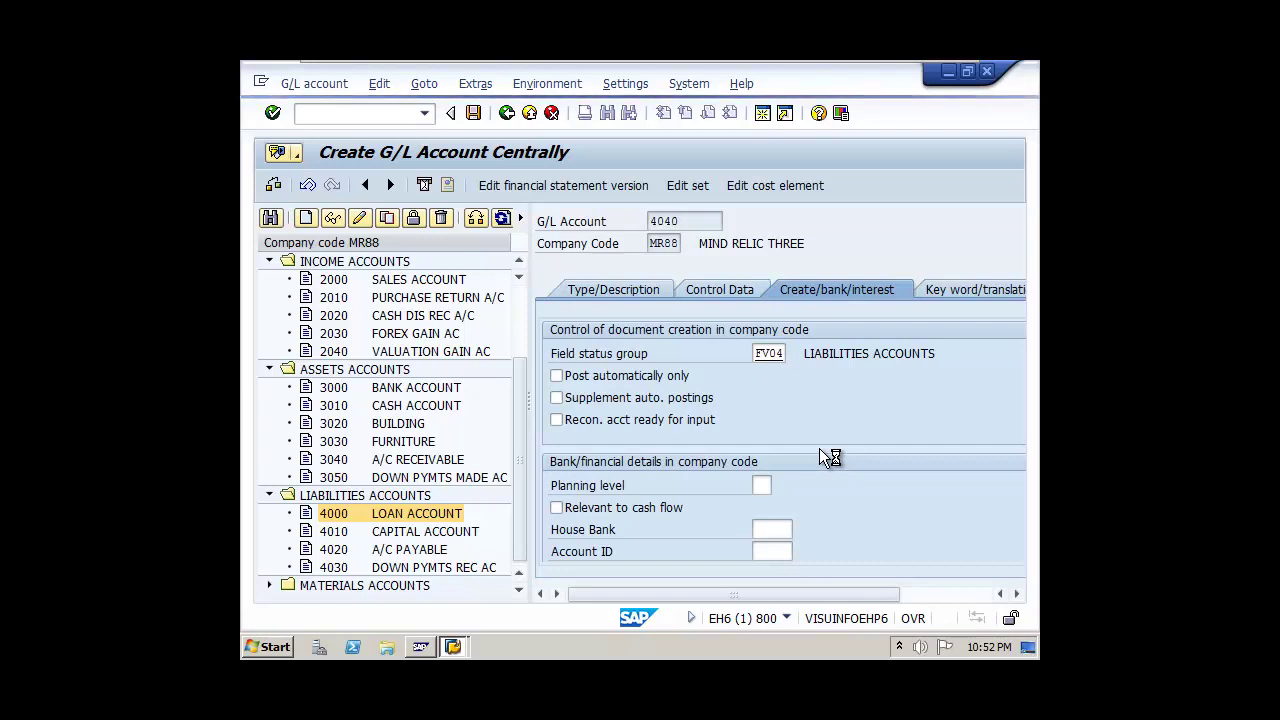
{"action": "left_click", "coordinate": [627, 309]}
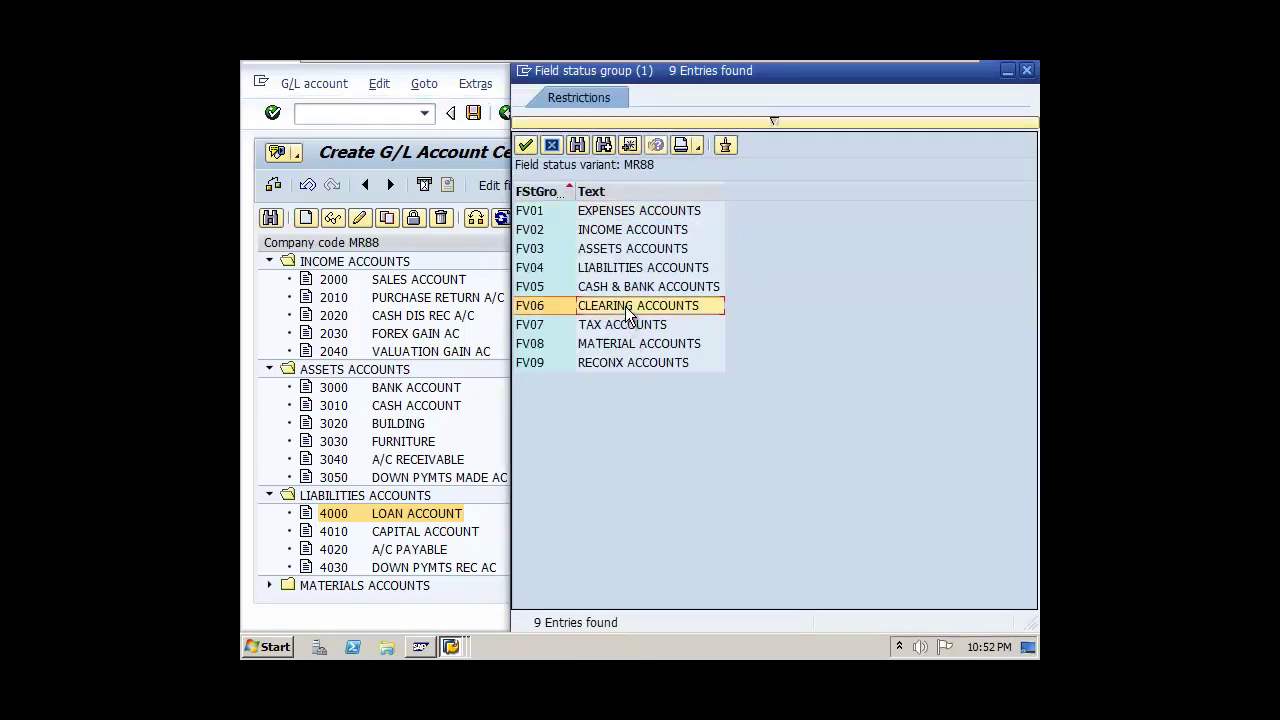
{"action": "double_click", "coordinate": [627, 308]}
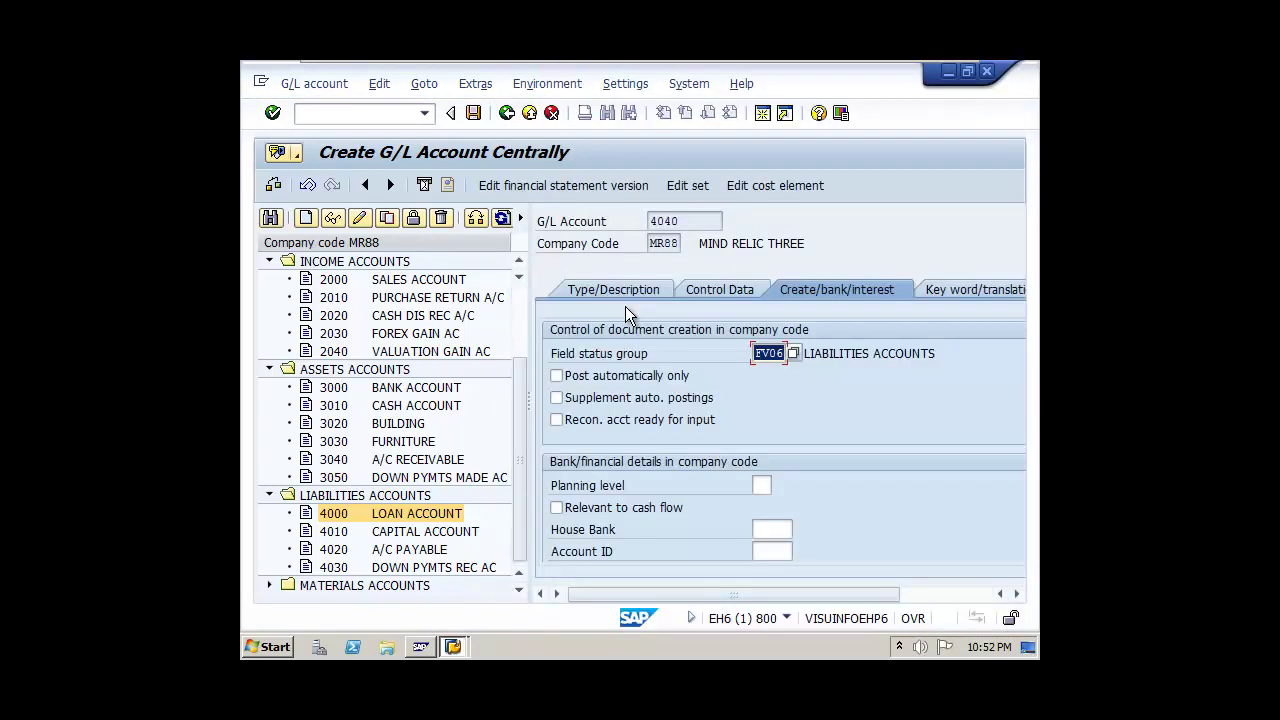
{"action": "left_click", "coordinate": [709, 289]}
{"action": "left_click", "coordinate": [800, 292]}
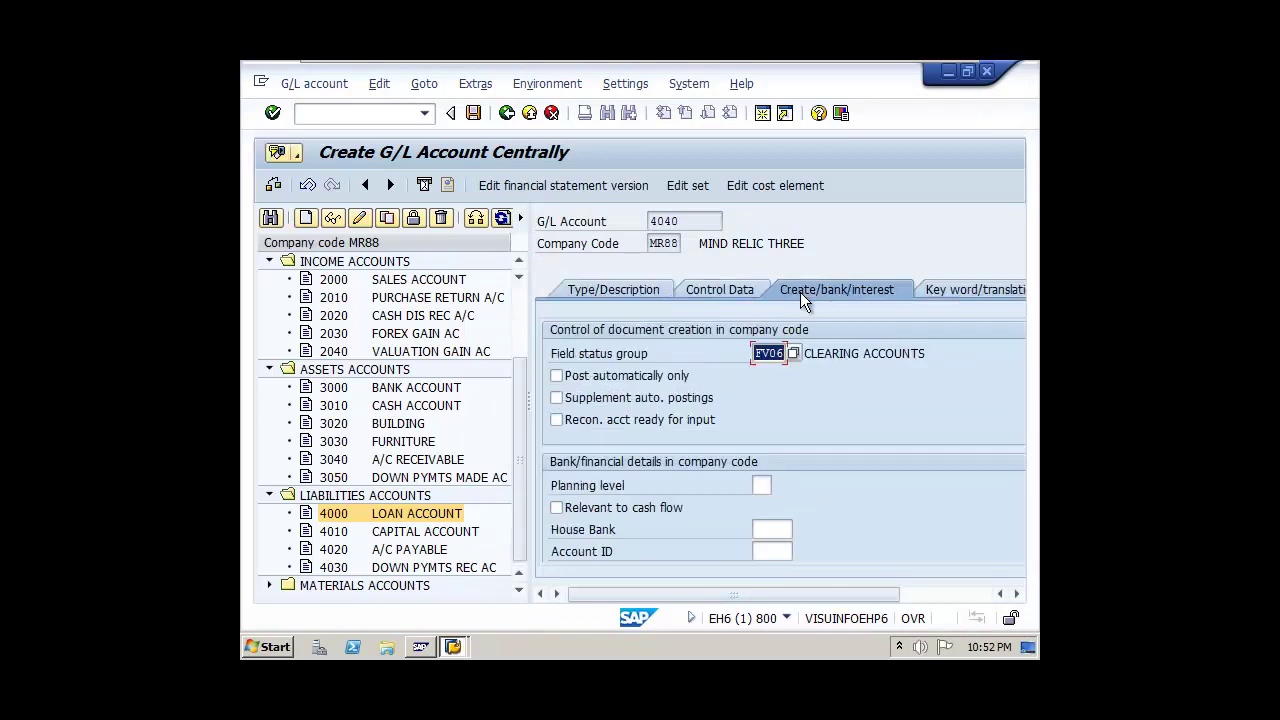
Step: Review the open item management, line item display and sort key settings of G/L account 4040 and save the account
{"action": "left_click", "coordinate": [720, 292]}
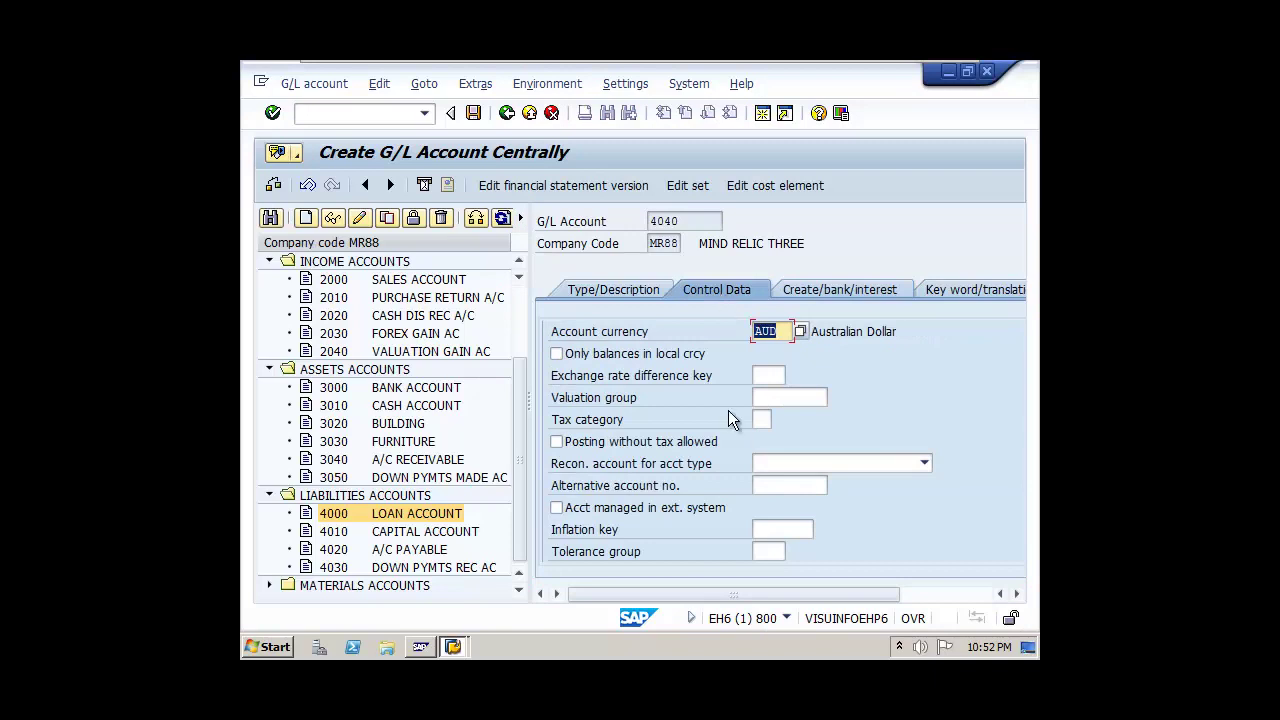
{"action": "scroll", "coordinate": [728, 418], "scroll_direction": "down", "scroll_amount": 5}
{"action": "left_click", "coordinate": [557, 354]}
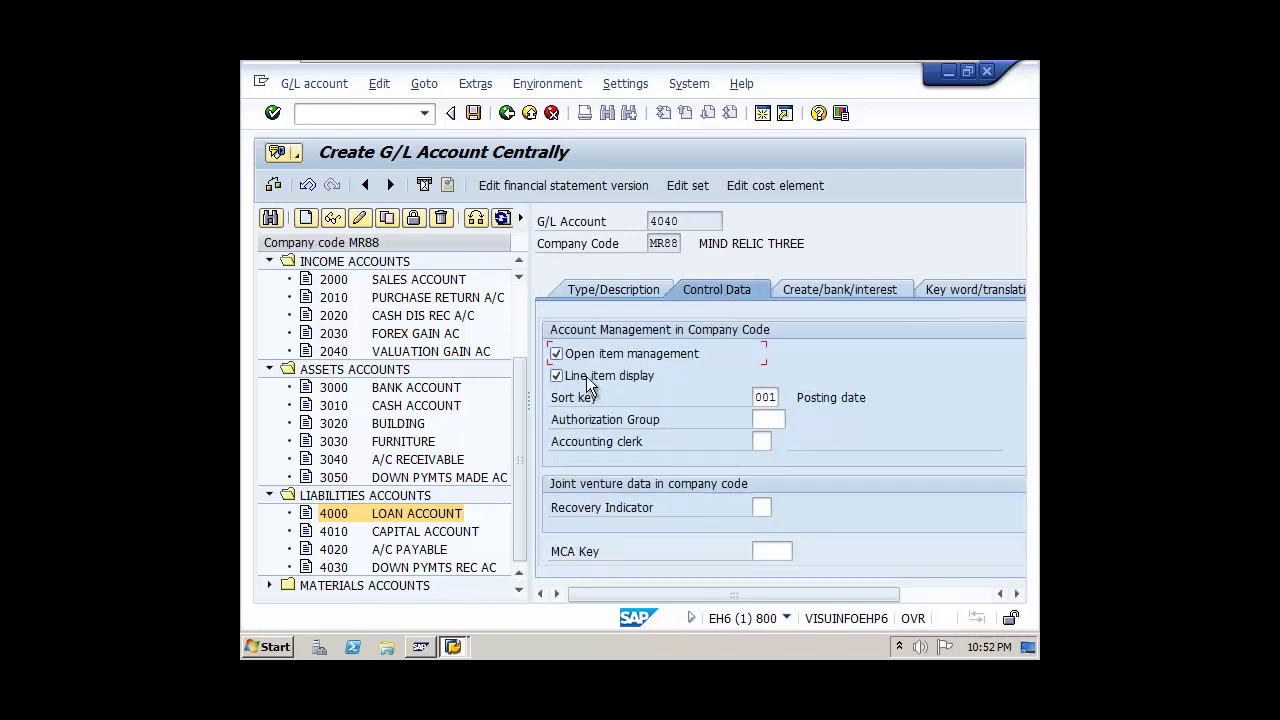
{"action": "left_click", "coordinate": [584, 378]}
{"action": "left_click", "coordinate": [556, 378]}
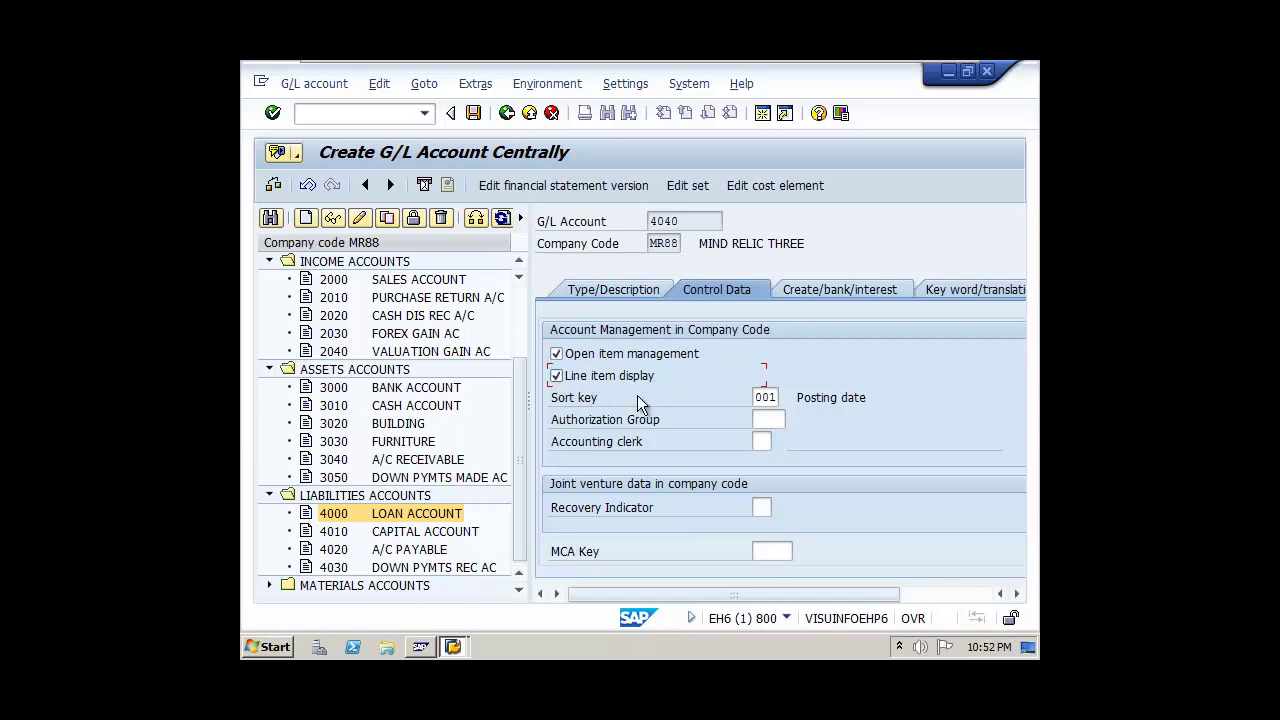
{"action": "left_click", "coordinate": [768, 398]}
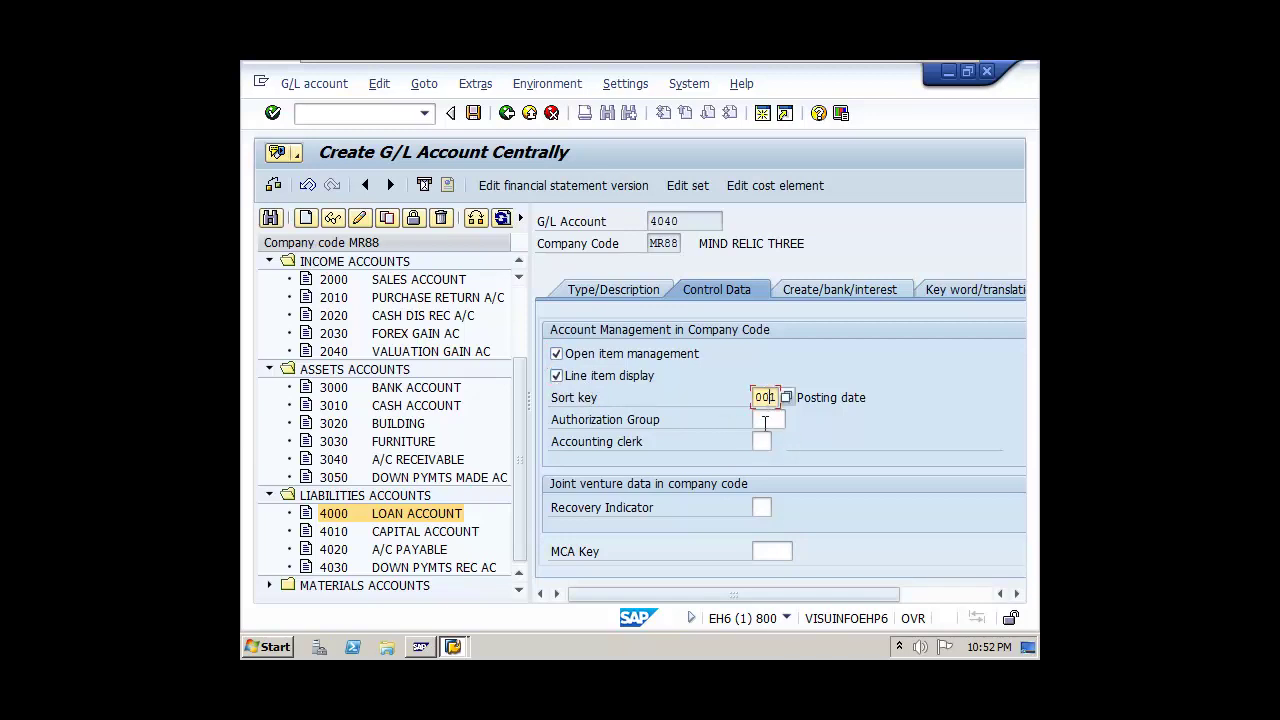
{"action": "left_click", "coordinate": [577, 288]}
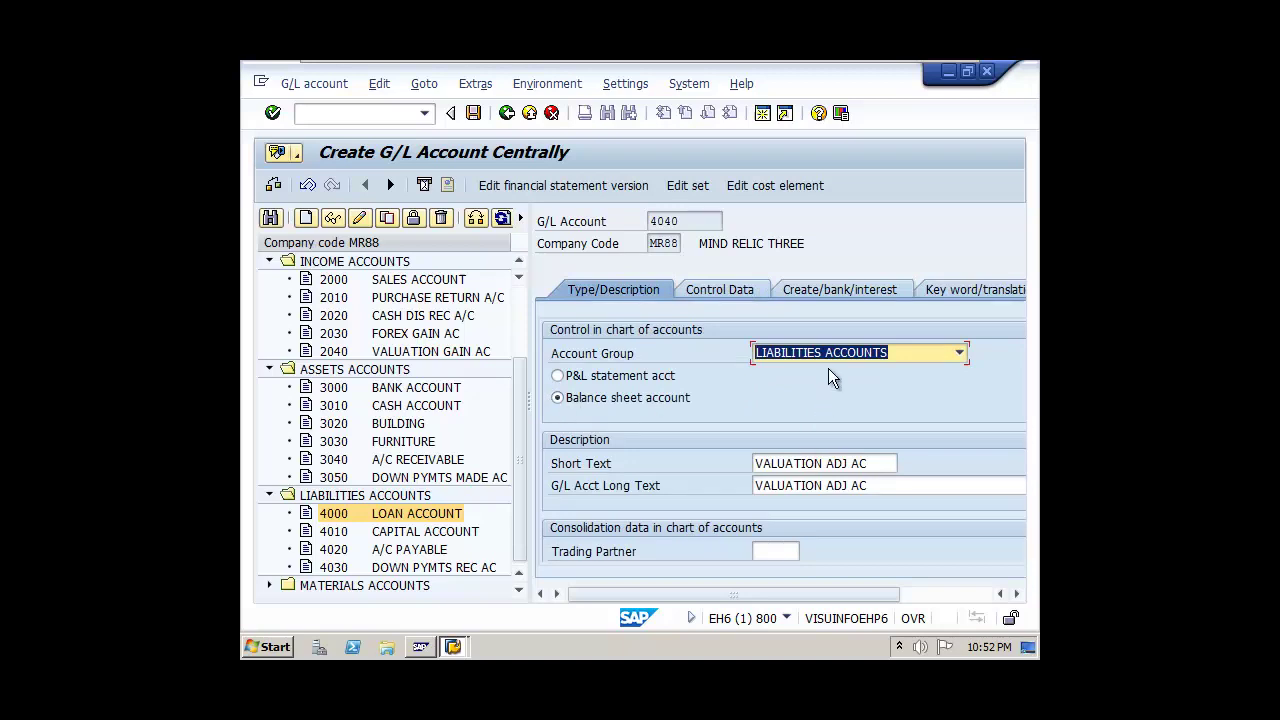
{"action": "left_click", "coordinate": [473, 113]}
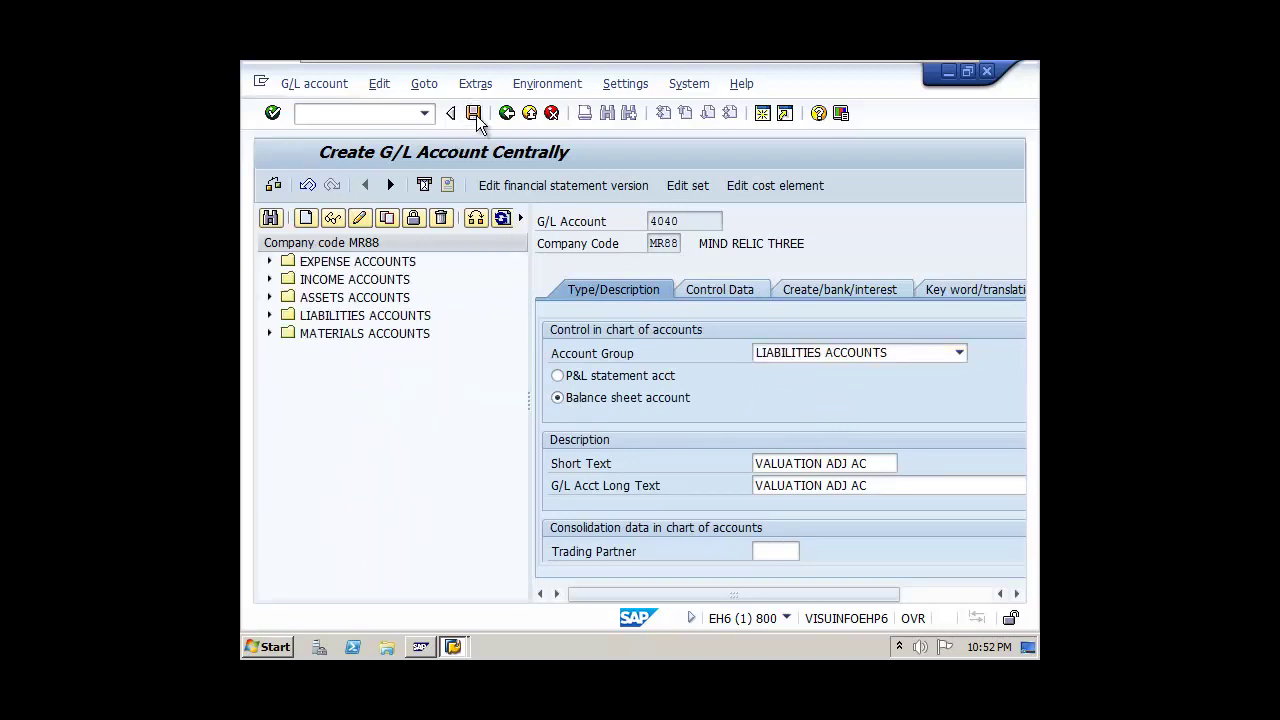
Step: Check the forex and valuation loss and gain accounts and the valuation adjustment account across the expense, income and liabilities account groups
{"action": "left_click", "coordinate": [269, 297]}
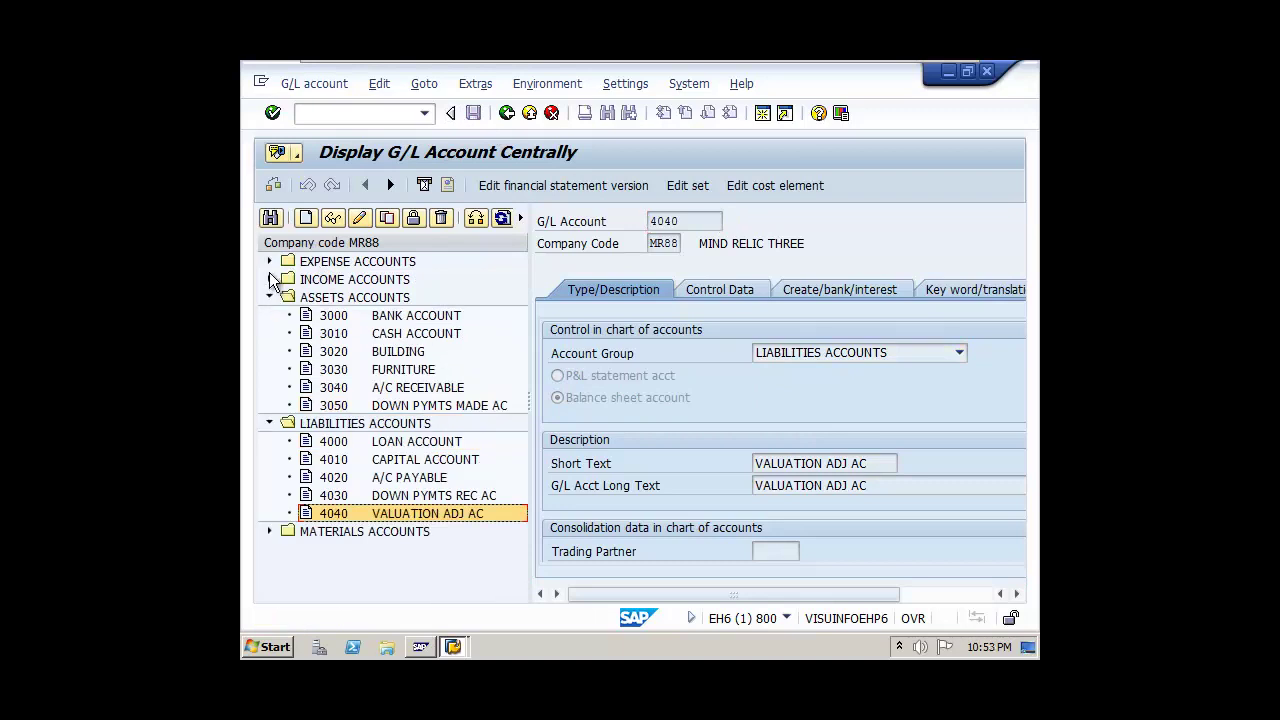
{"action": "left_click", "coordinate": [269, 279]}
{"action": "left_click", "coordinate": [269, 261]}
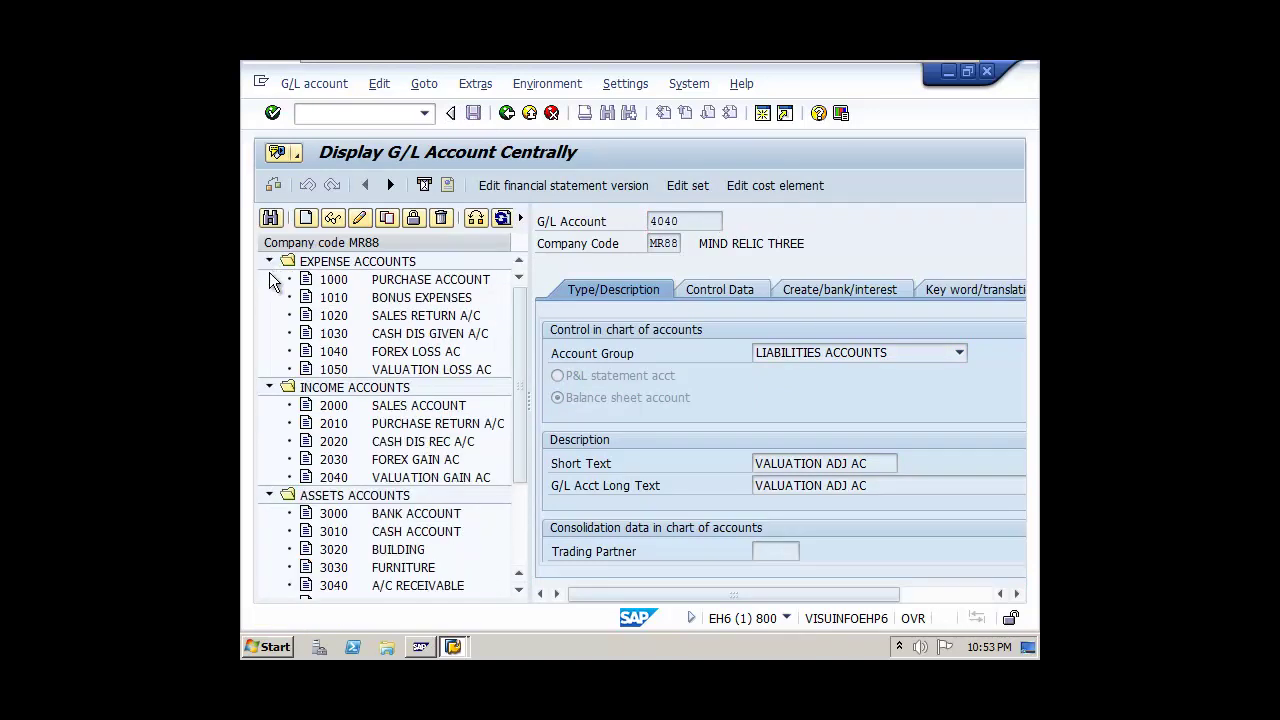
{"action": "left_click", "coordinate": [415, 355]}
{"action": "left_click", "coordinate": [418, 371]}
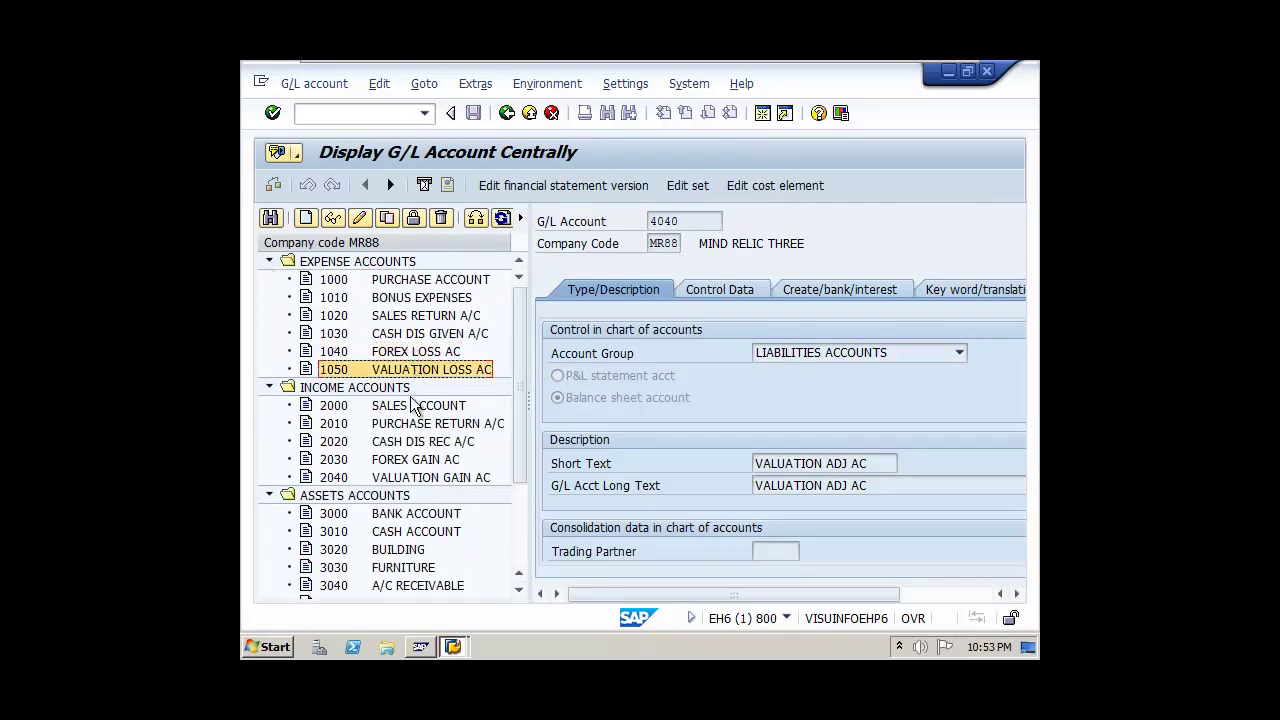
{"action": "left_click", "coordinate": [418, 460]}
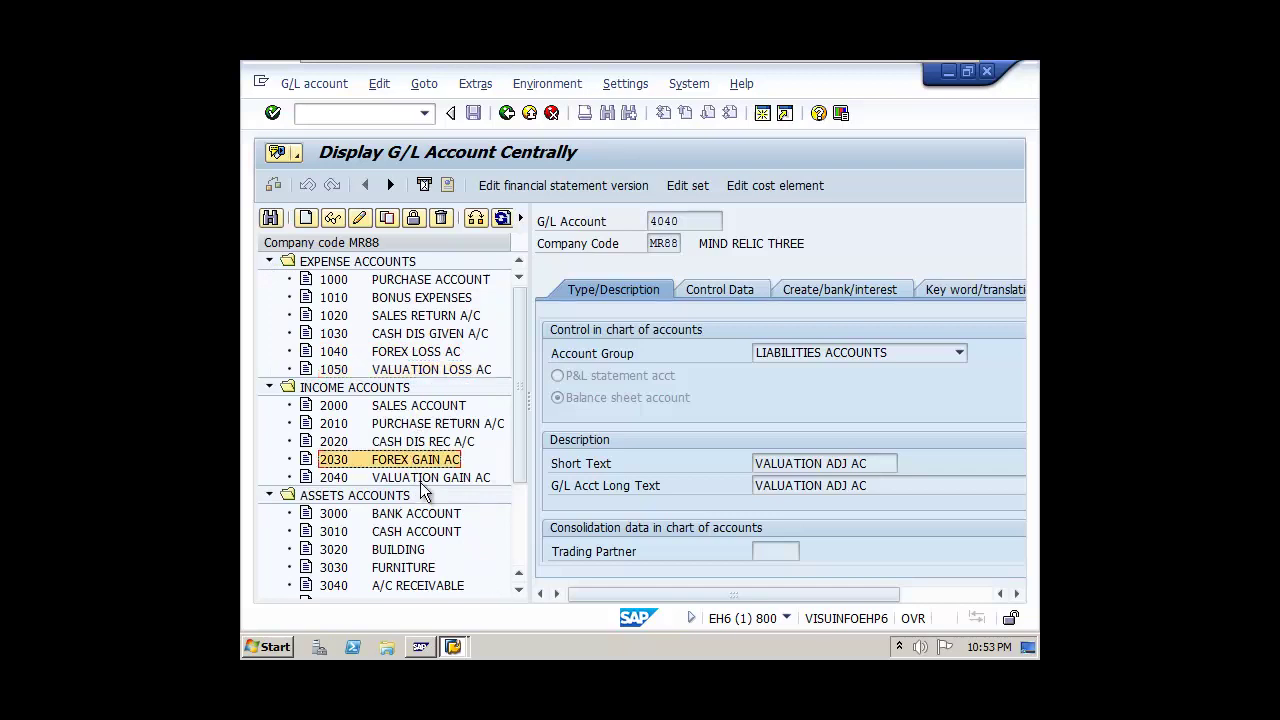
{"action": "left_click", "coordinate": [422, 479]}
{"action": "scroll", "coordinate": [470, 495], "scroll_direction": "down", "scroll_amount": 2}
{"action": "scroll", "coordinate": [470, 495], "scroll_direction": "down", "scroll_amount": 1}
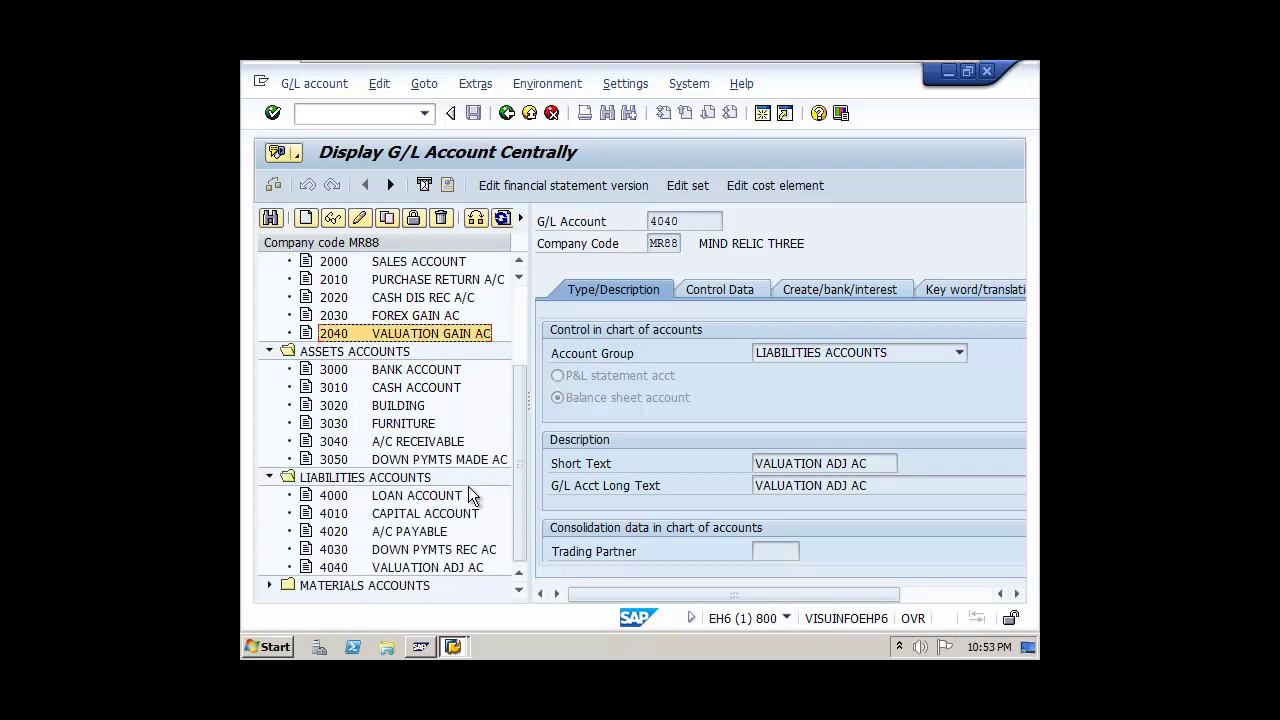
{"action": "left_click", "coordinate": [432, 568]}
{"action": "scroll", "coordinate": [410, 428], "scroll_direction": "up", "scroll_amount": 3}
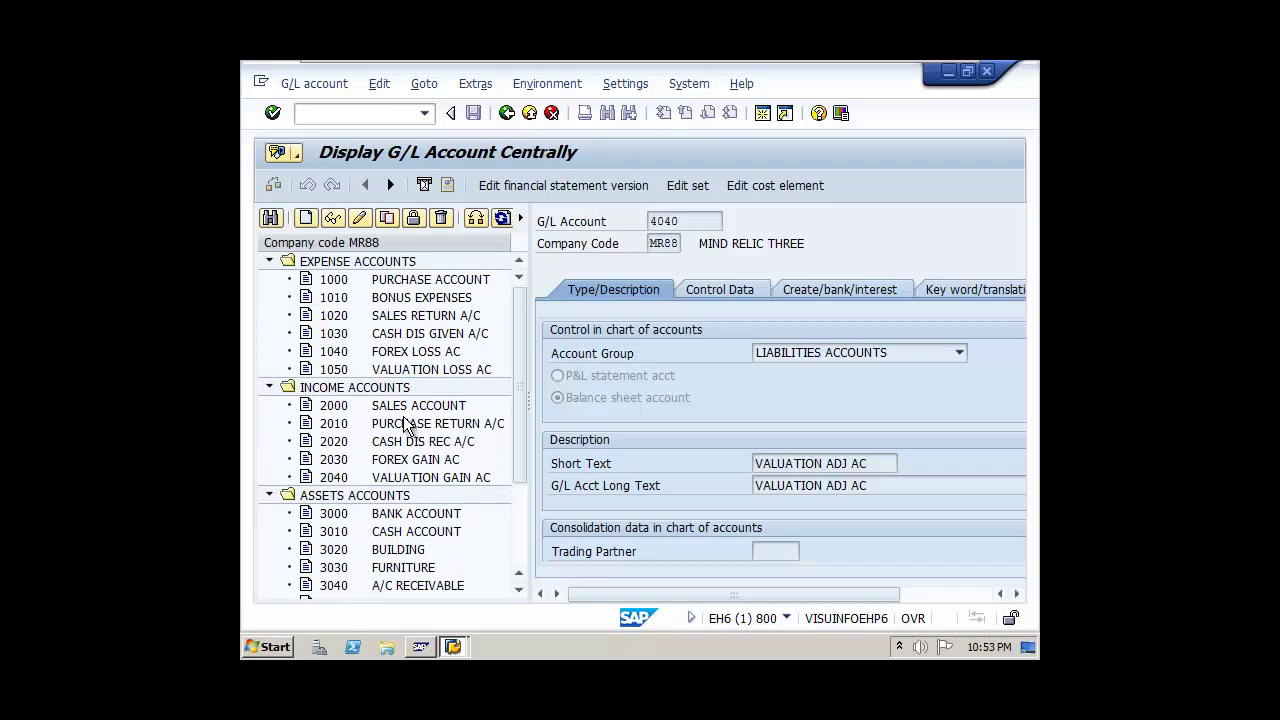
{"action": "left_click", "coordinate": [395, 351]}
{"action": "left_click", "coordinate": [402, 369]}
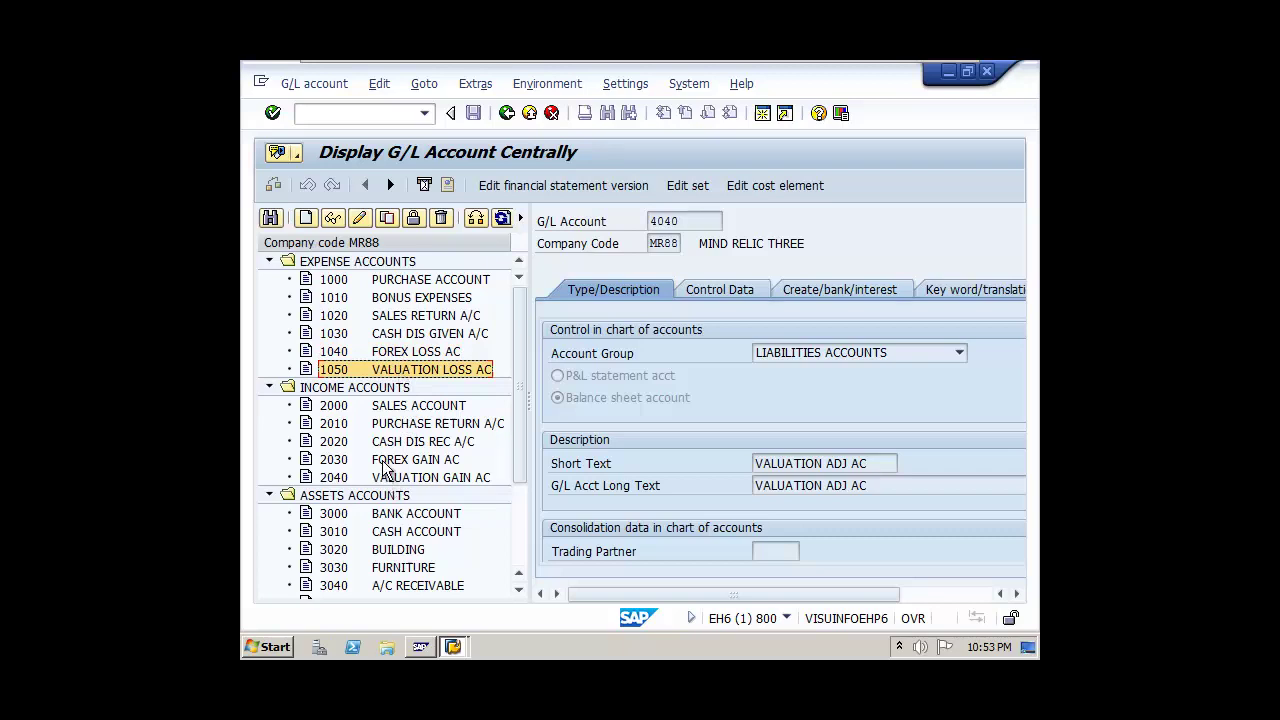
{"action": "left_click", "coordinate": [386, 460]}
{"action": "left_click", "coordinate": [390, 479]}
{"action": "scroll", "coordinate": [410, 462], "scroll_direction": "down", "scroll_amount": 3}
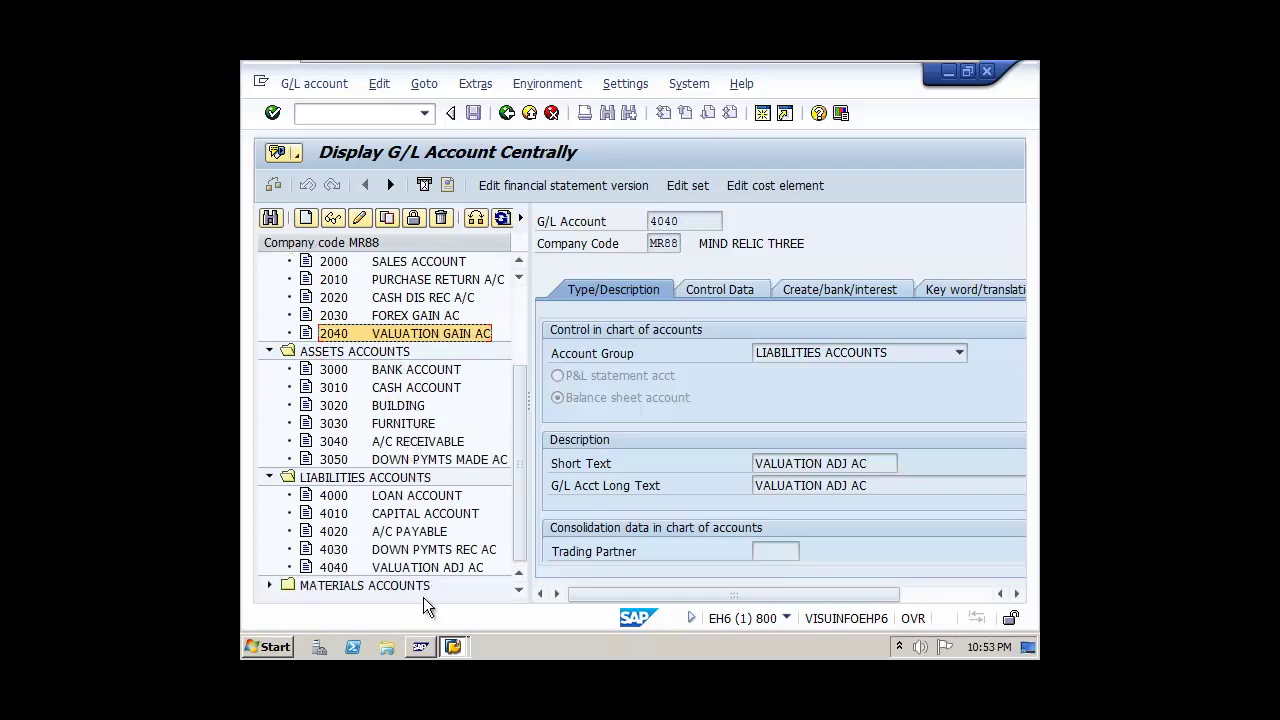
{"action": "left_click", "coordinate": [422, 568]}
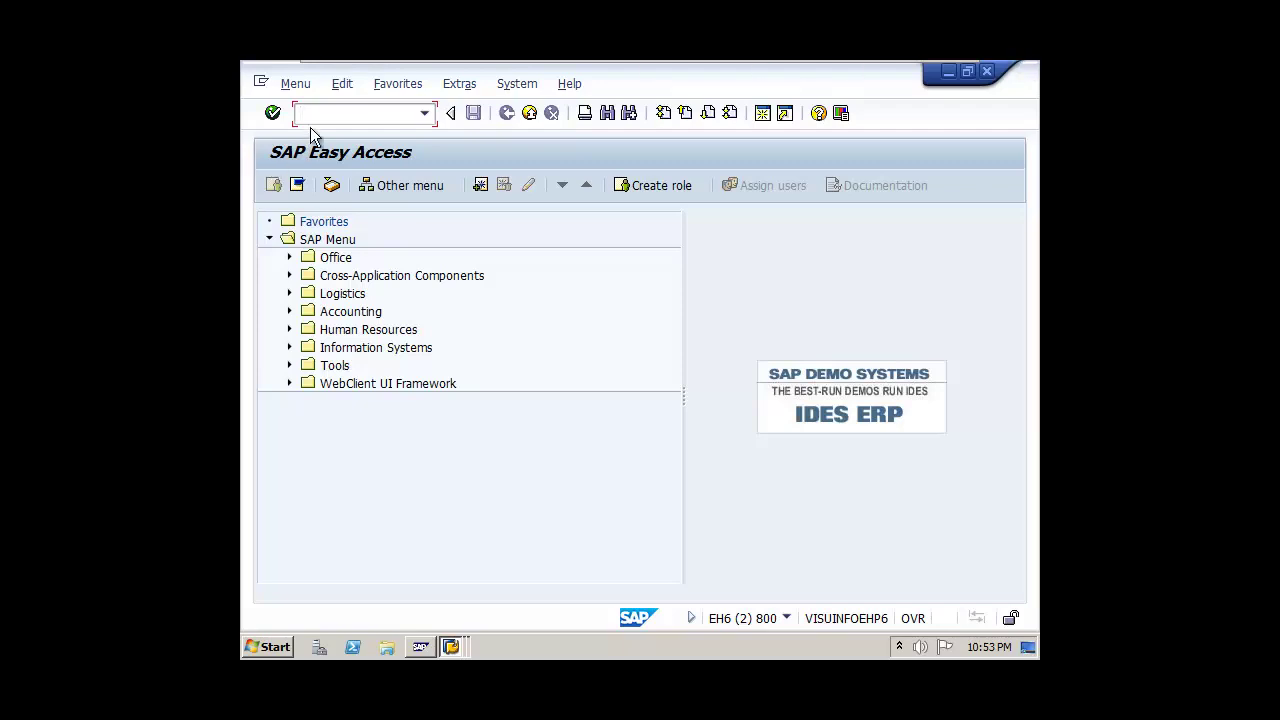
Step: Open the SAP Reference IMG with transaction SPRO and expand Financial Accounting (New) down to Accounts Receivable and Accounts Payable
{"action": "type", "text": "SPRO"}
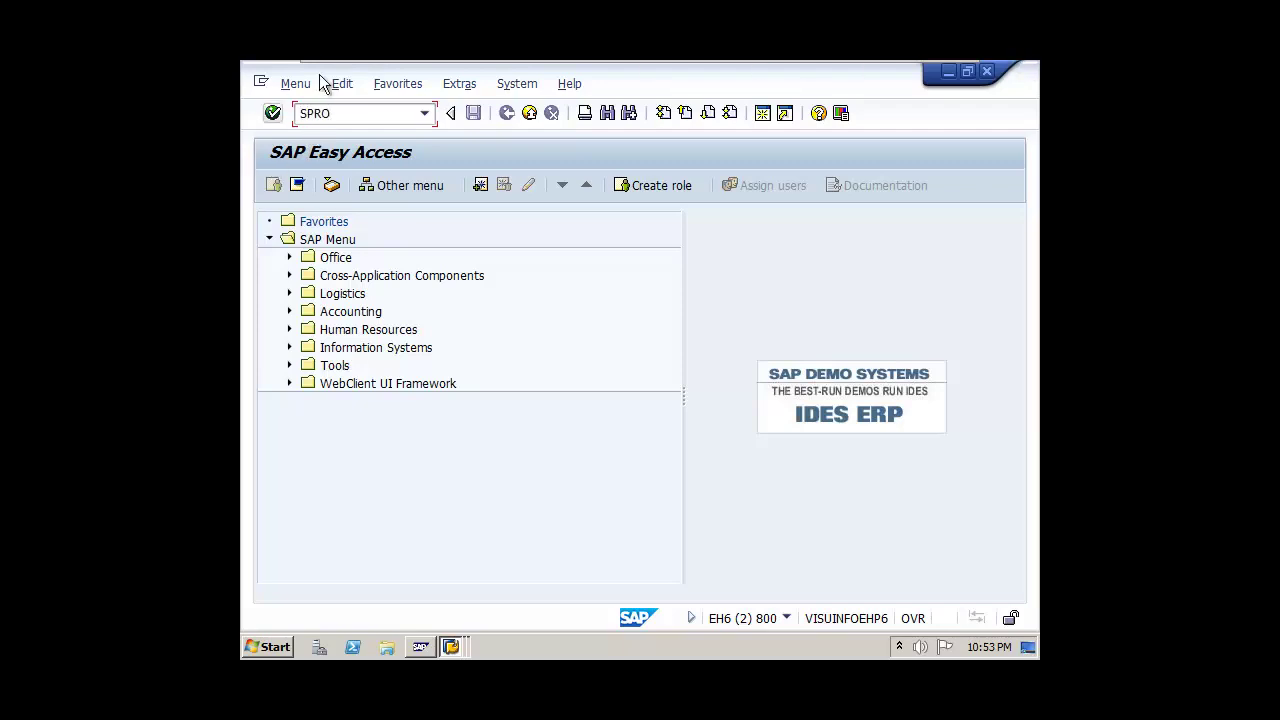
{"action": "left_click", "coordinate": [272, 113]}
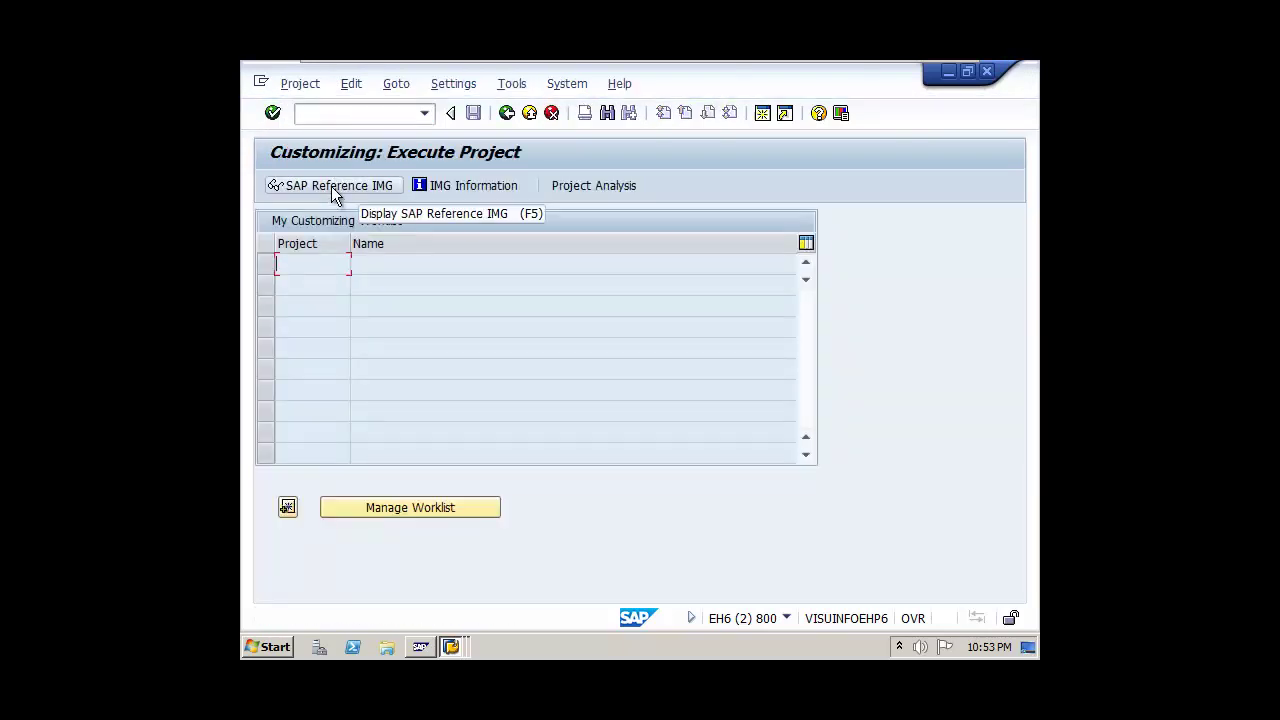
{"action": "left_click", "coordinate": [331, 186]}
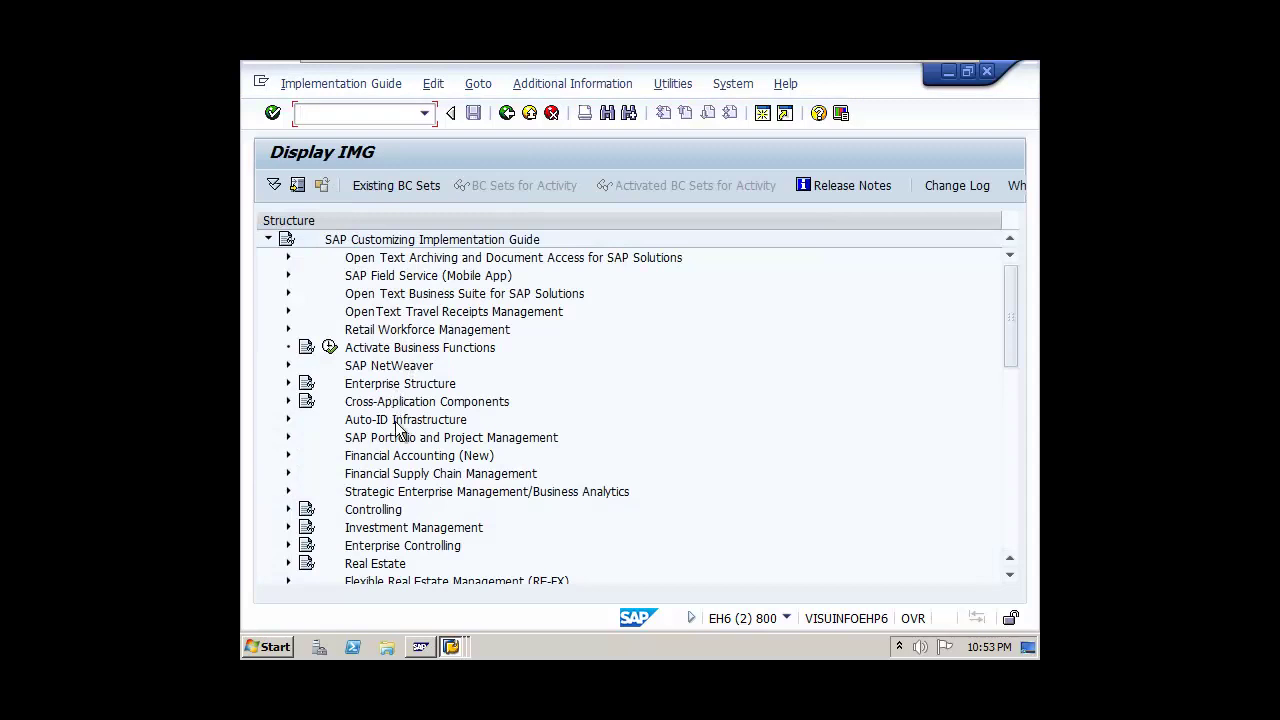
{"action": "left_click", "coordinate": [392, 456]}
{"action": "left_click", "coordinate": [289, 457]}
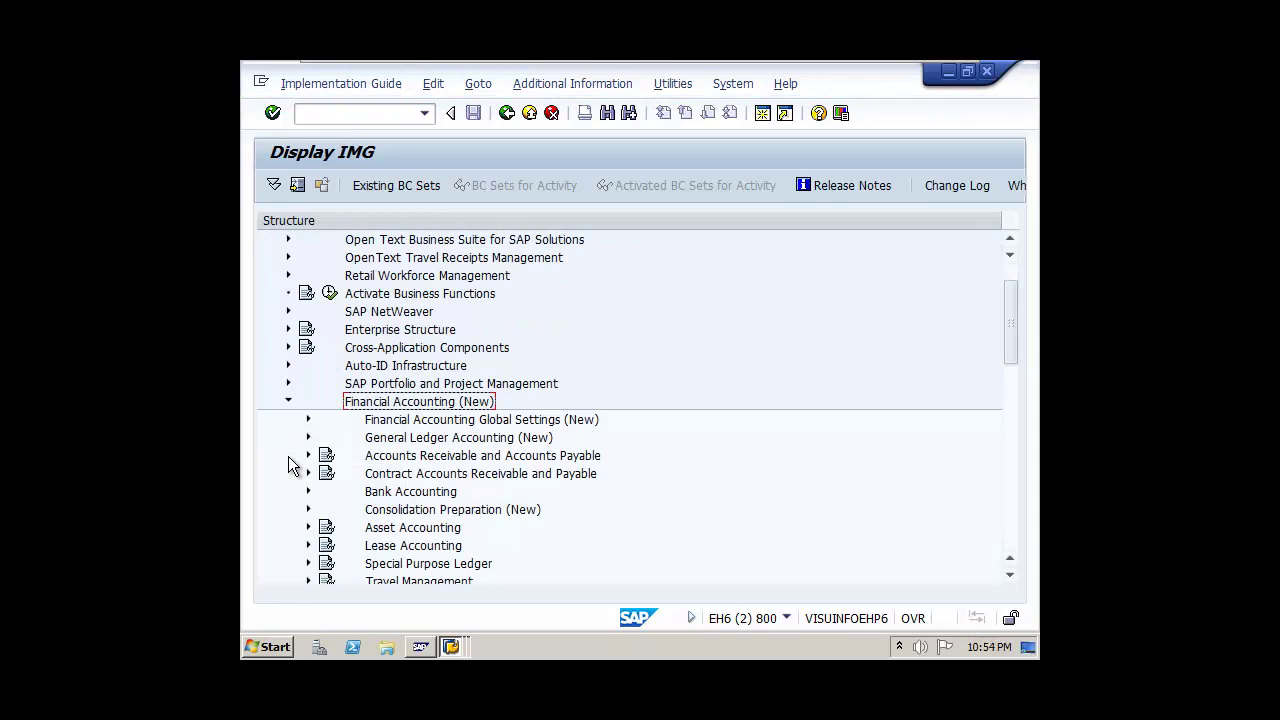
{"action": "left_click", "coordinate": [408, 458]}
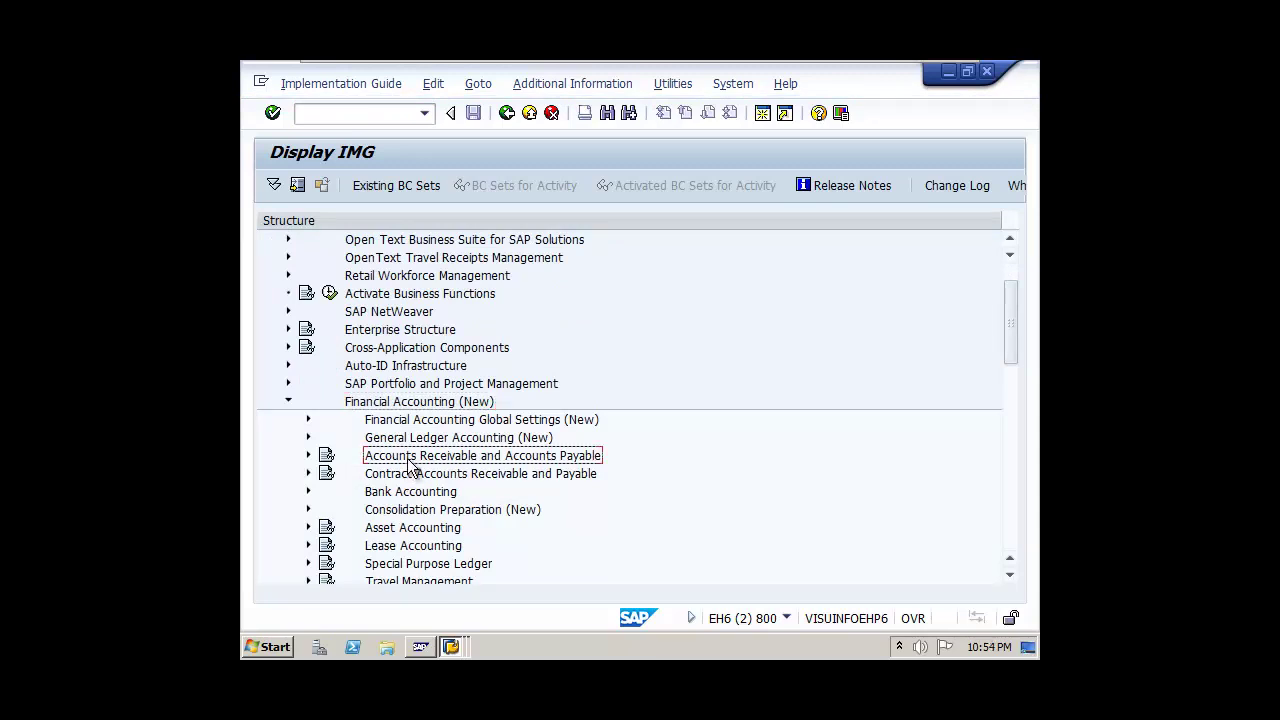
{"action": "left_click", "coordinate": [308, 455]}
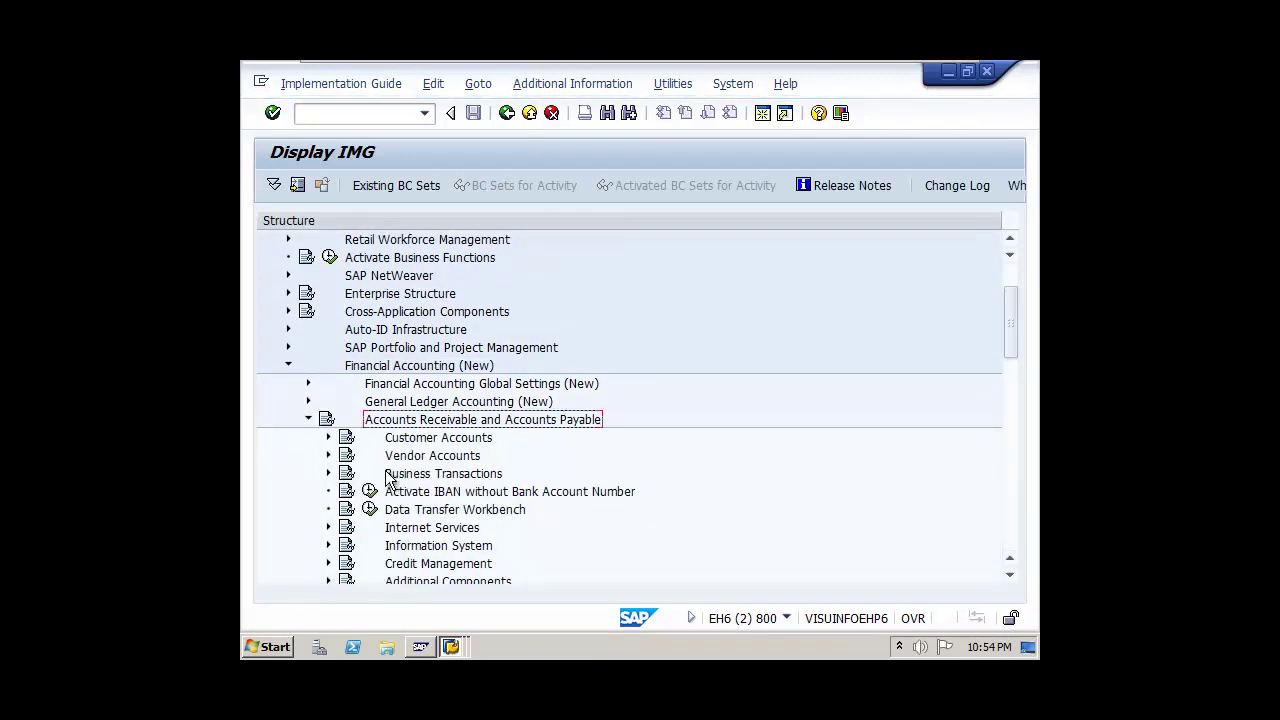
Step: Expand Business Transactions, Outgoing Payments and Outgoing Payments Global Settings, and select Define Accounts for Exchange Rate Differences
{"action": "left_click", "coordinate": [342, 476]}
{"action": "left_click", "coordinate": [328, 473]}
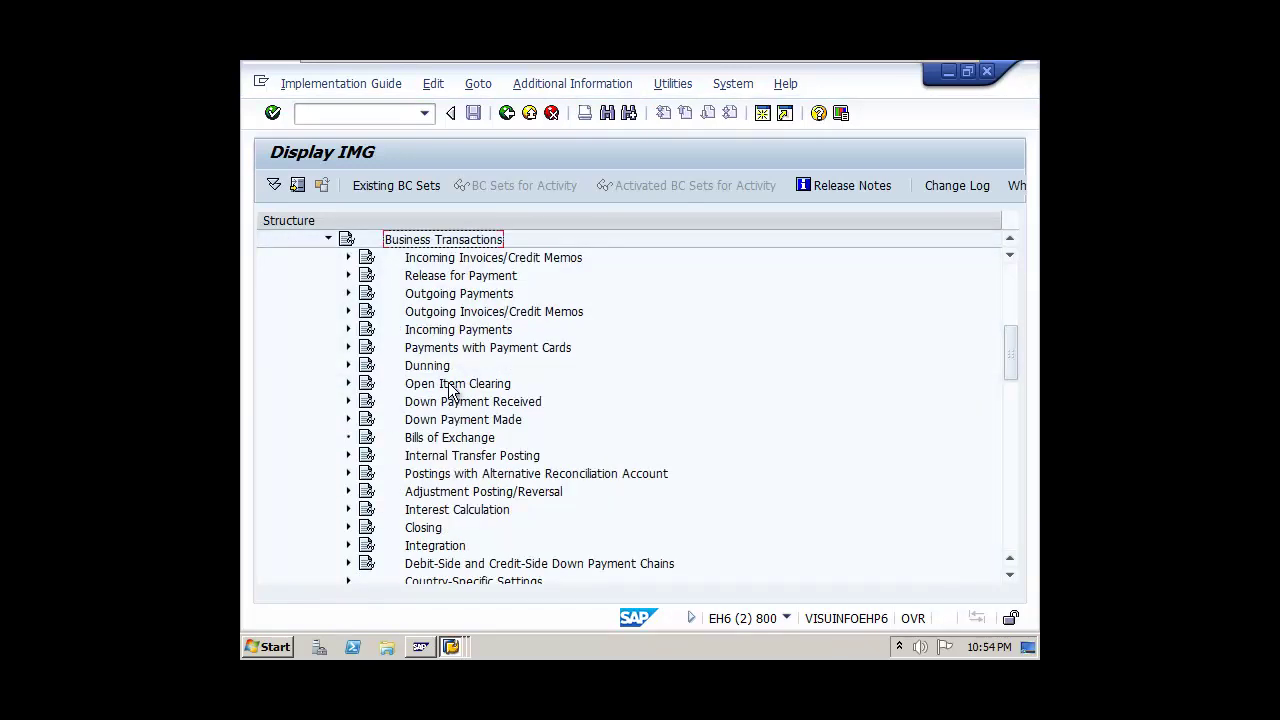
{"action": "left_click", "coordinate": [475, 300]}
{"action": "left_click", "coordinate": [348, 294]}
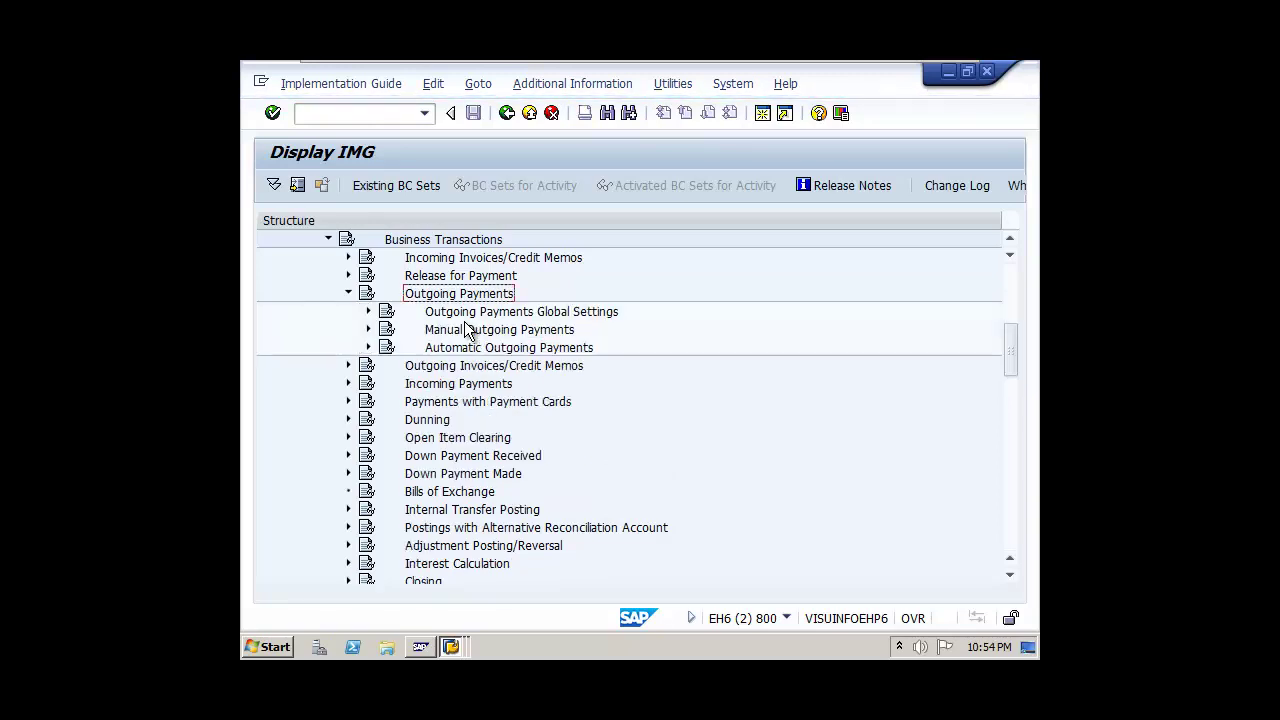
{"action": "left_click", "coordinate": [465, 326]}
{"action": "left_click", "coordinate": [469, 313]}
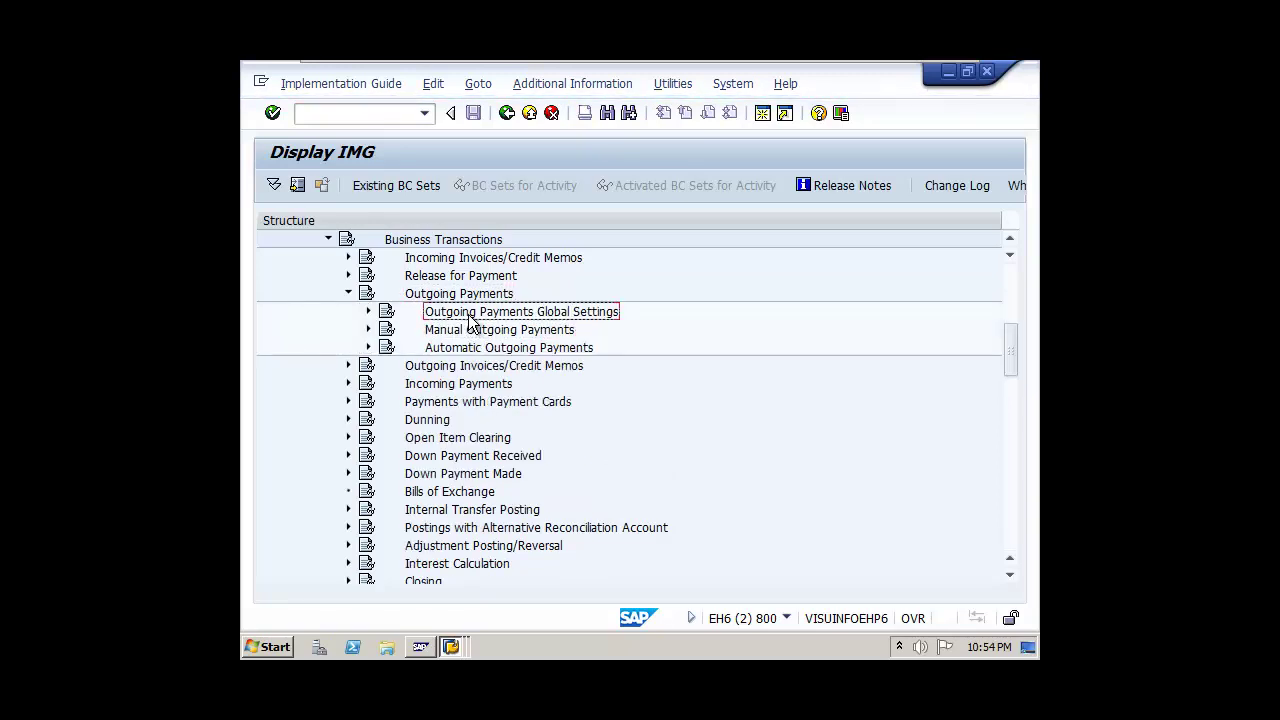
{"action": "left_click", "coordinate": [369, 312]}
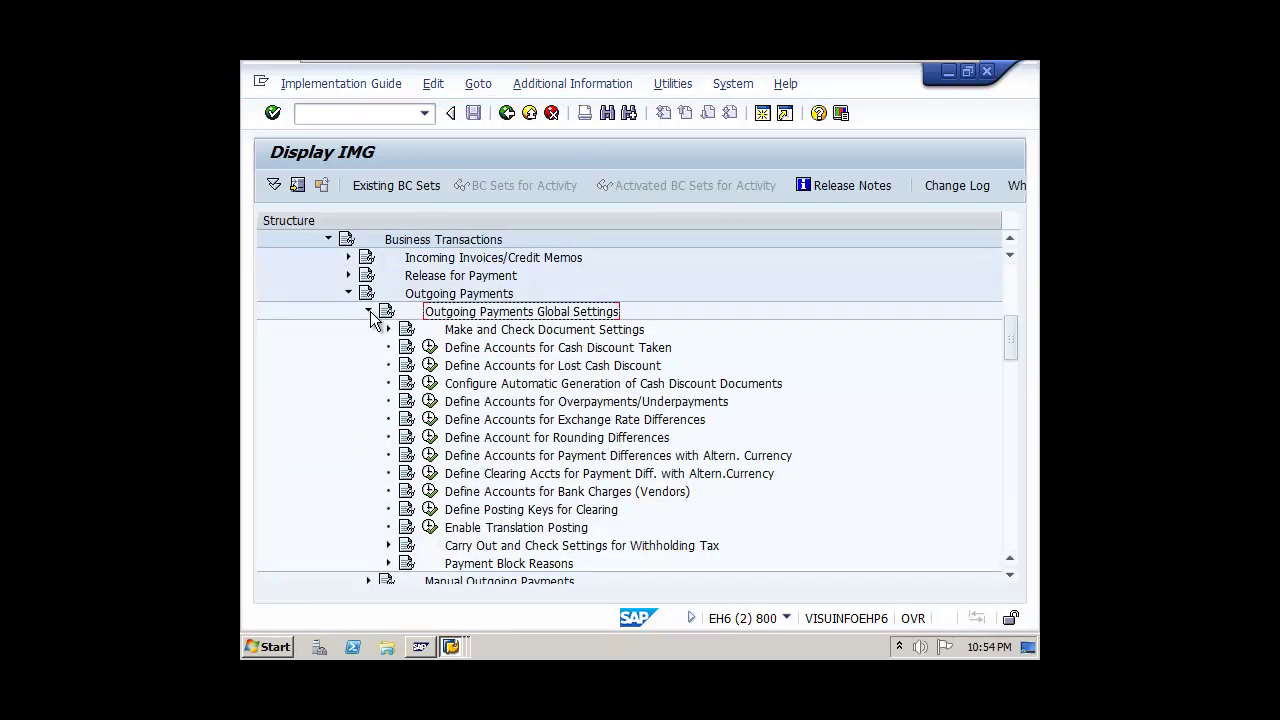
{"action": "left_click", "coordinate": [588, 422]}
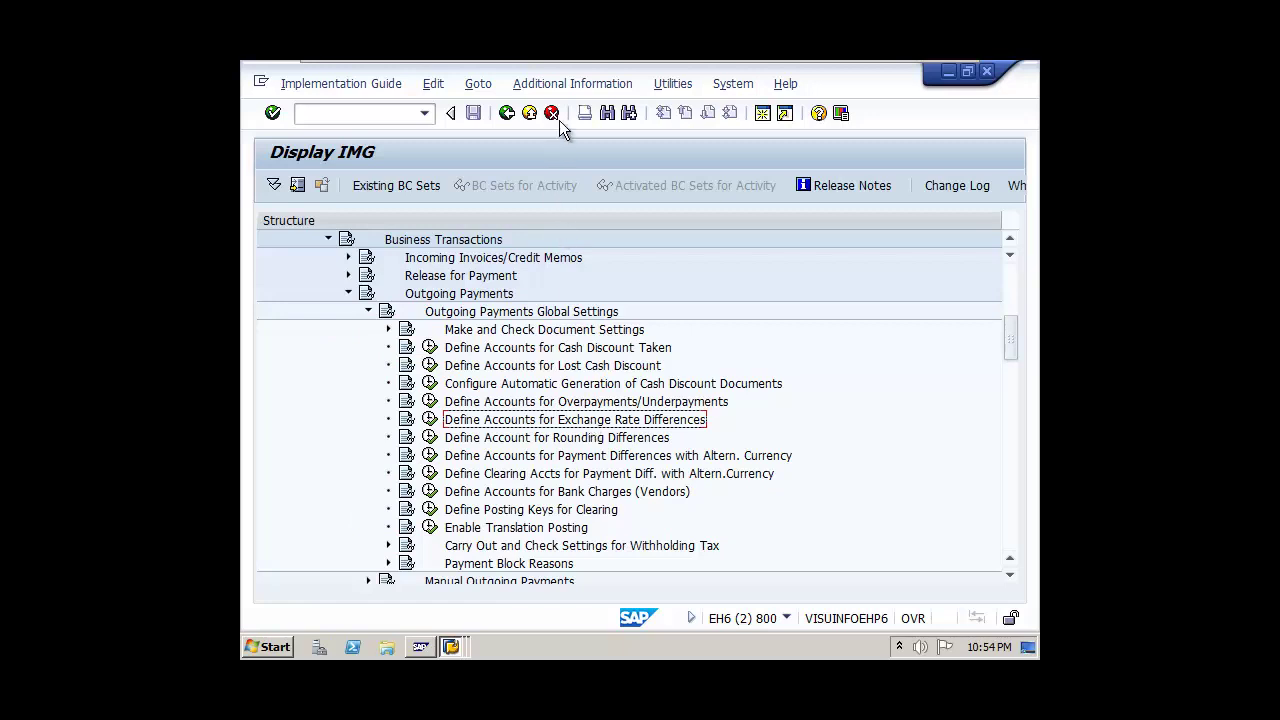
Step: Show the IMG activity keys as additional information beside the structure and widen that column to read the full keys
{"action": "left_click", "coordinate": [566, 86]}
{"action": "mouse_move", "coordinate": [610, 112]}
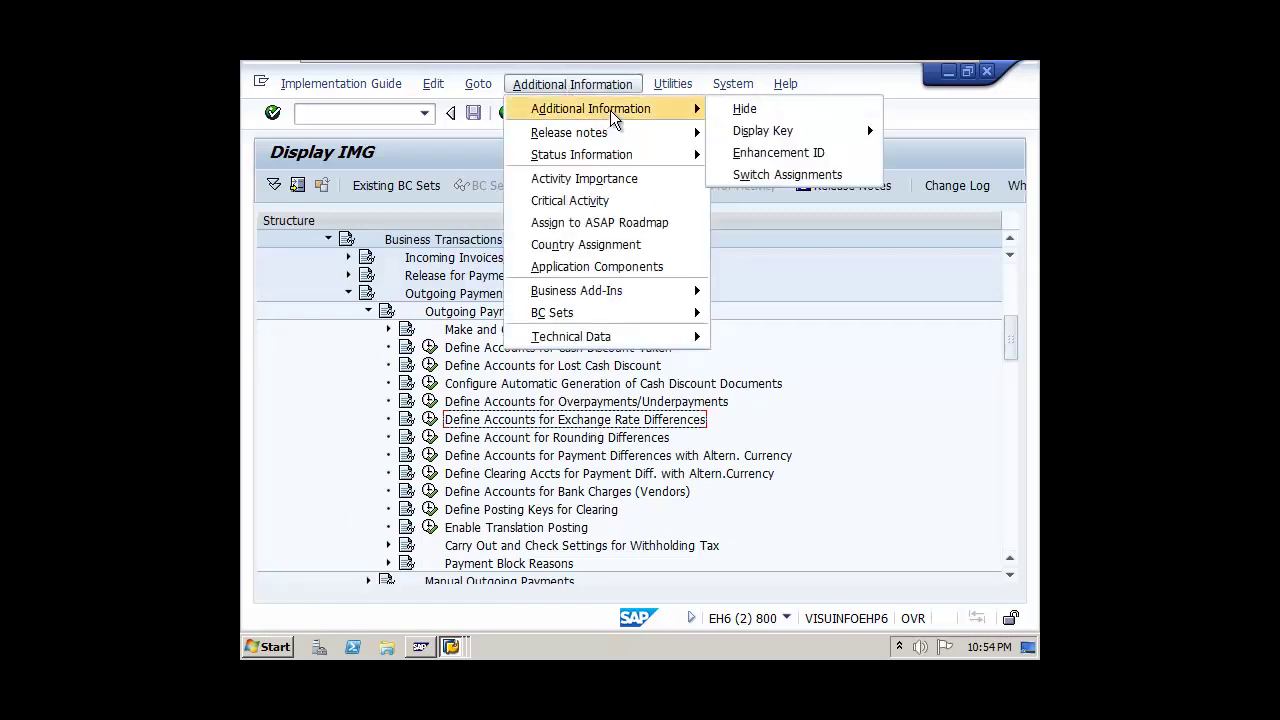
{"action": "mouse_move", "coordinate": [768, 140]}
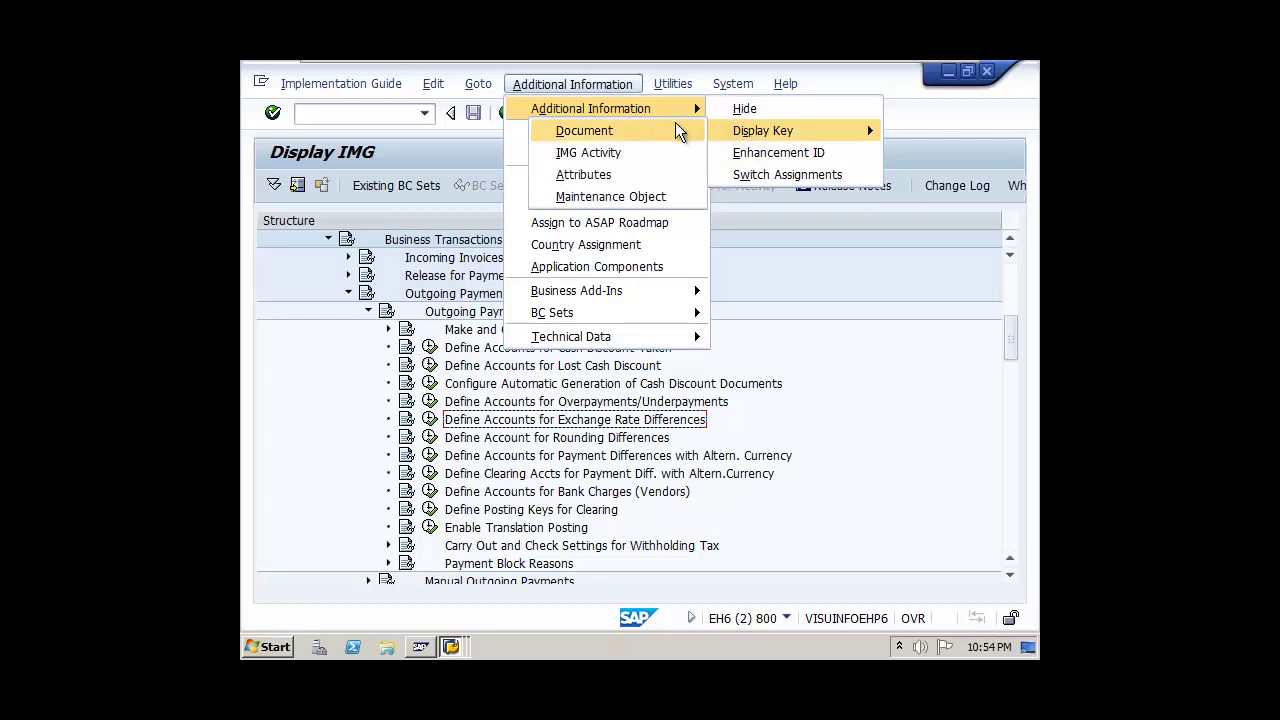
{"action": "left_click", "coordinate": [645, 151]}
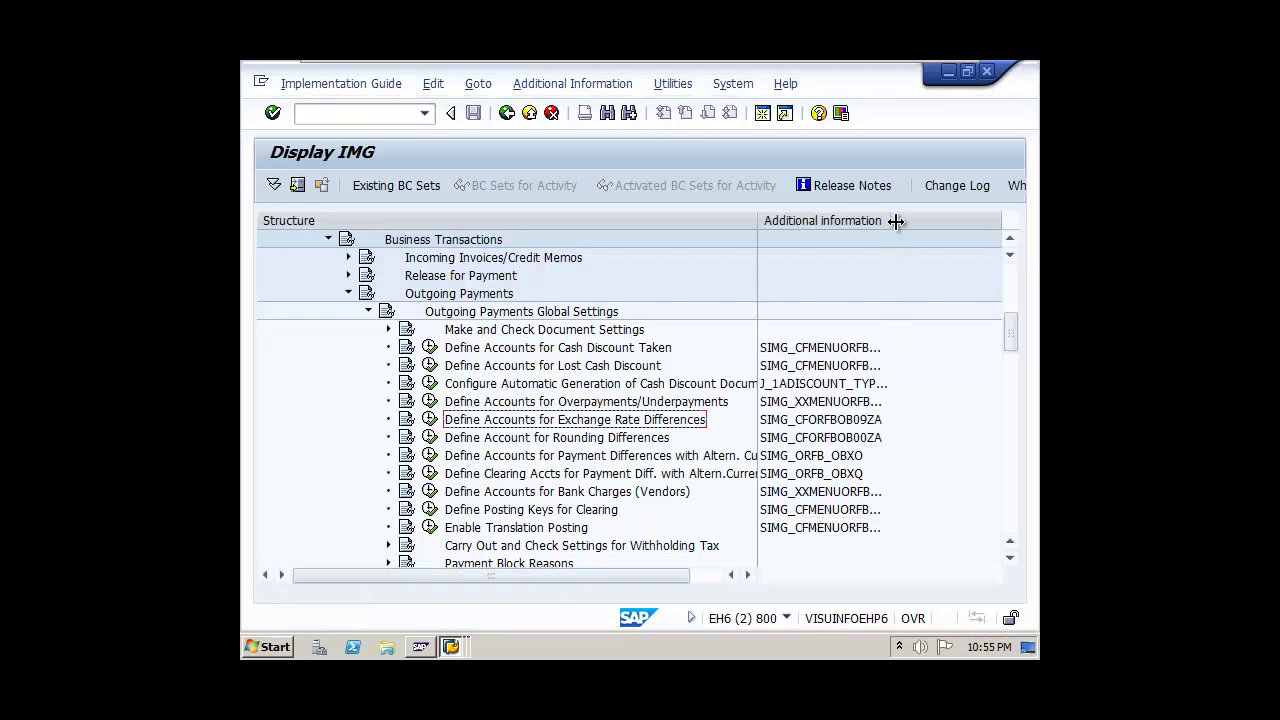
{"action": "left_click_drag", "start_coordinate": [891, 220], "coordinate": [964, 224]}
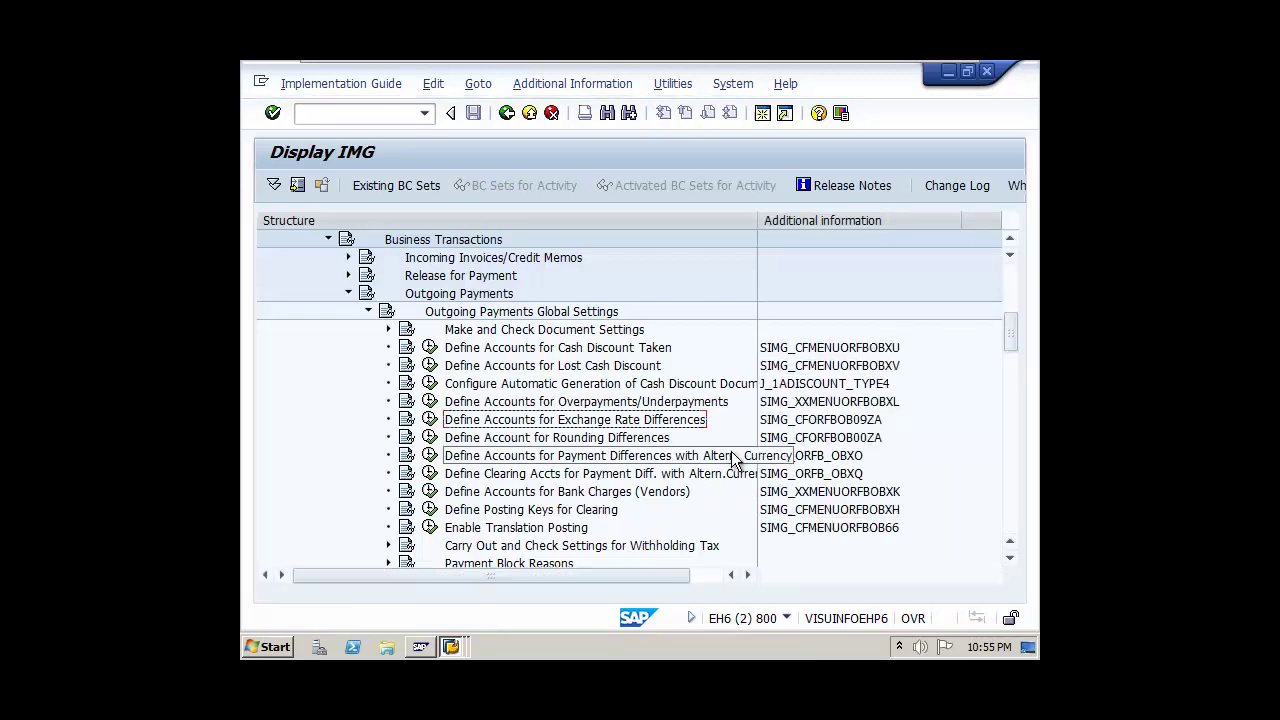
{"action": "left_click", "coordinate": [844, 420]}
{"action": "left_click", "coordinate": [648, 422]}
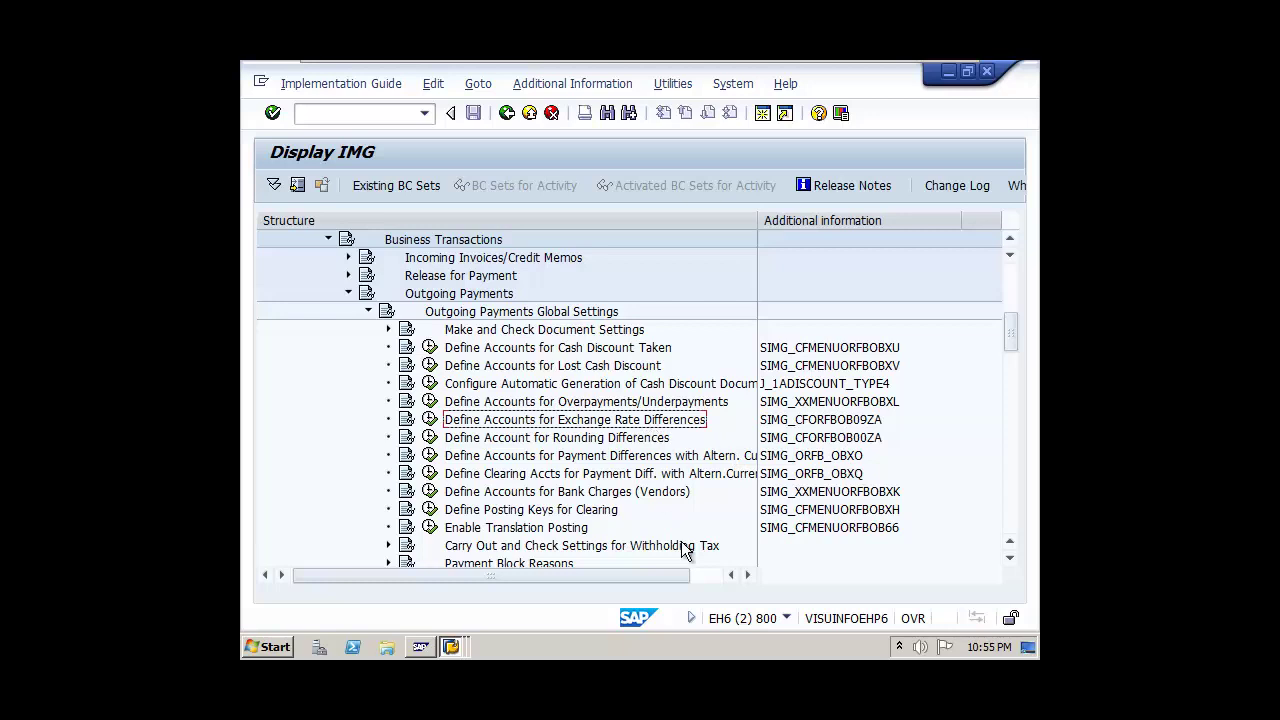
Step: Execute Define Accounts for Exchange Rate Differences for chart of accounts MR88 and start a new entry
{"action": "left_click", "coordinate": [428, 420]}
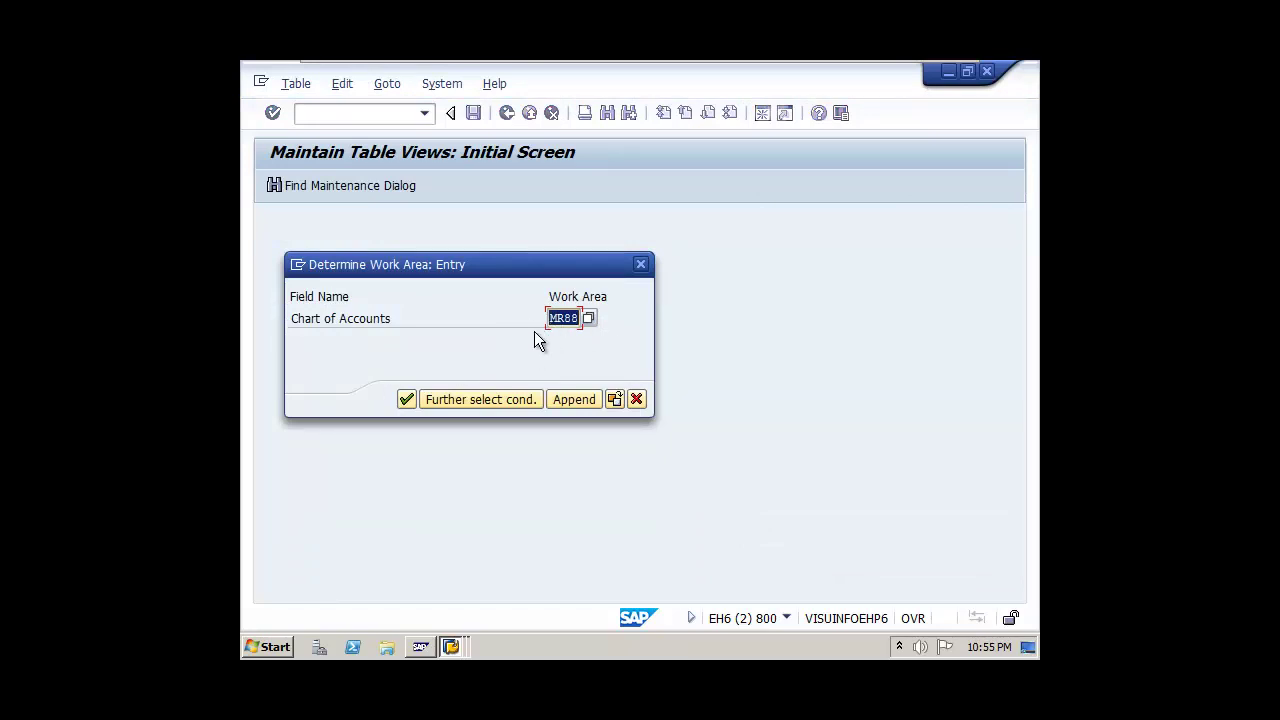
{"action": "left_click", "coordinate": [406, 399]}
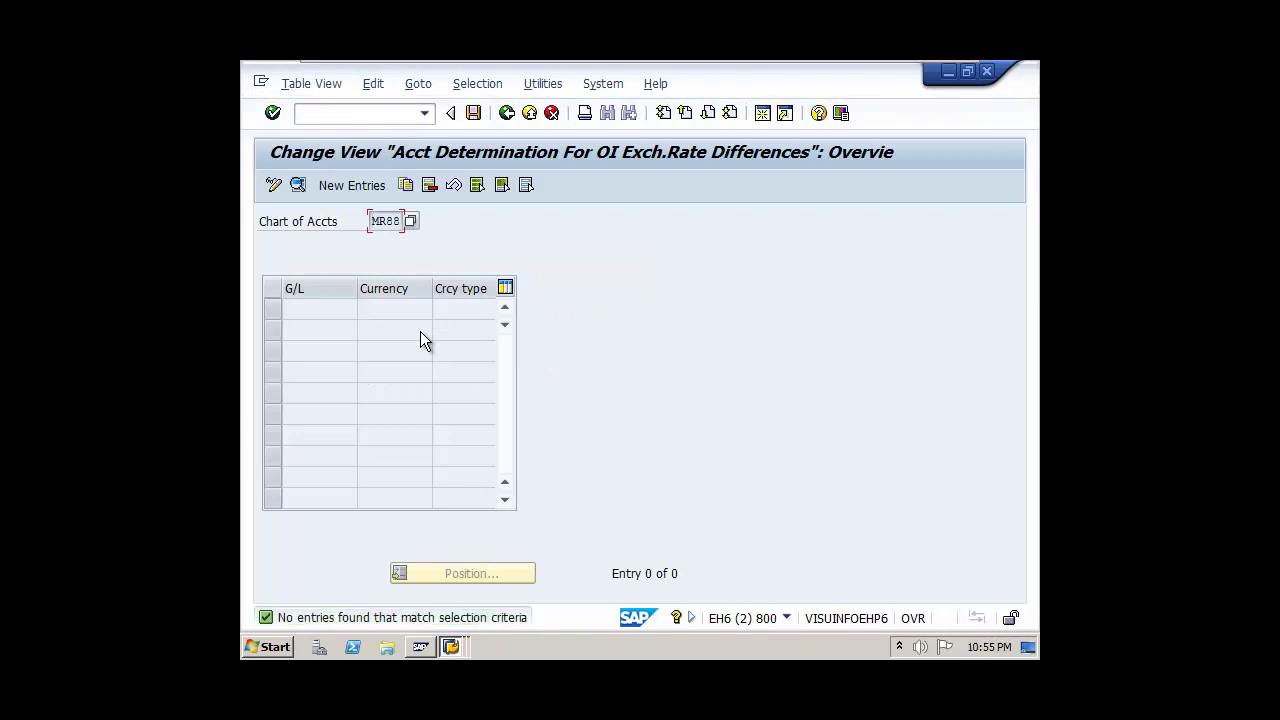
{"action": "left_click", "coordinate": [351, 185]}
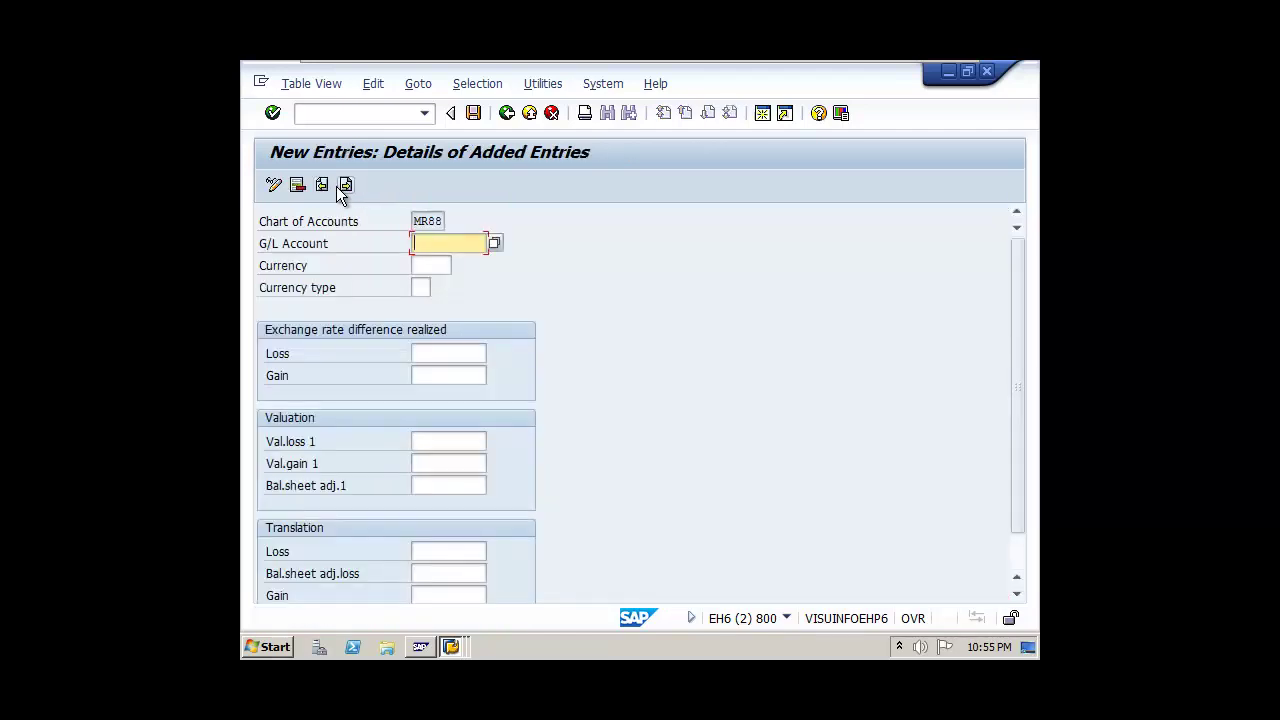
{"action": "scroll", "coordinate": [805, 291], "scroll_direction": "down", "scroll_amount": 1}
{"action": "scroll", "coordinate": [800, 300], "scroll_direction": "up", "scroll_amount": 1}
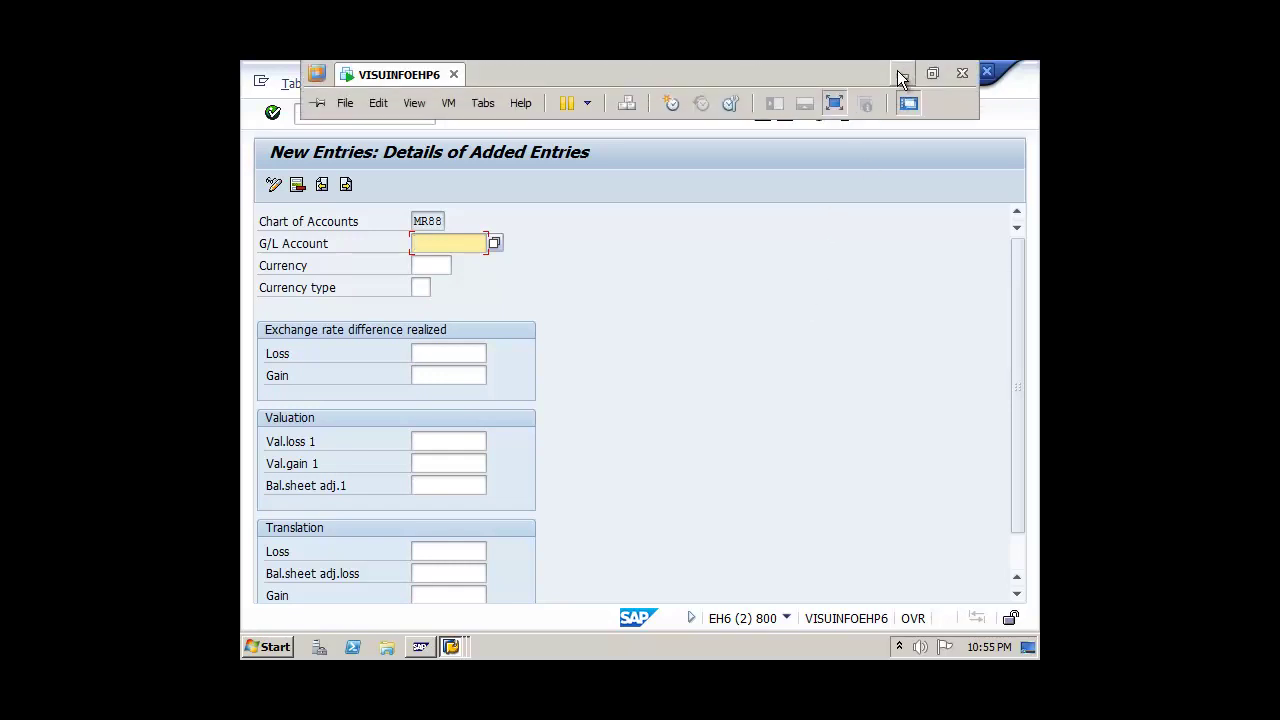
Step: Switch to the NOTES file in Notepad and change the number of ledger accounts to create to 4+1
{"action": "key", "text": "alt+Tab"}
{"action": "scroll", "coordinate": [493, 330], "scroll_direction": "up", "scroll_amount": 10}
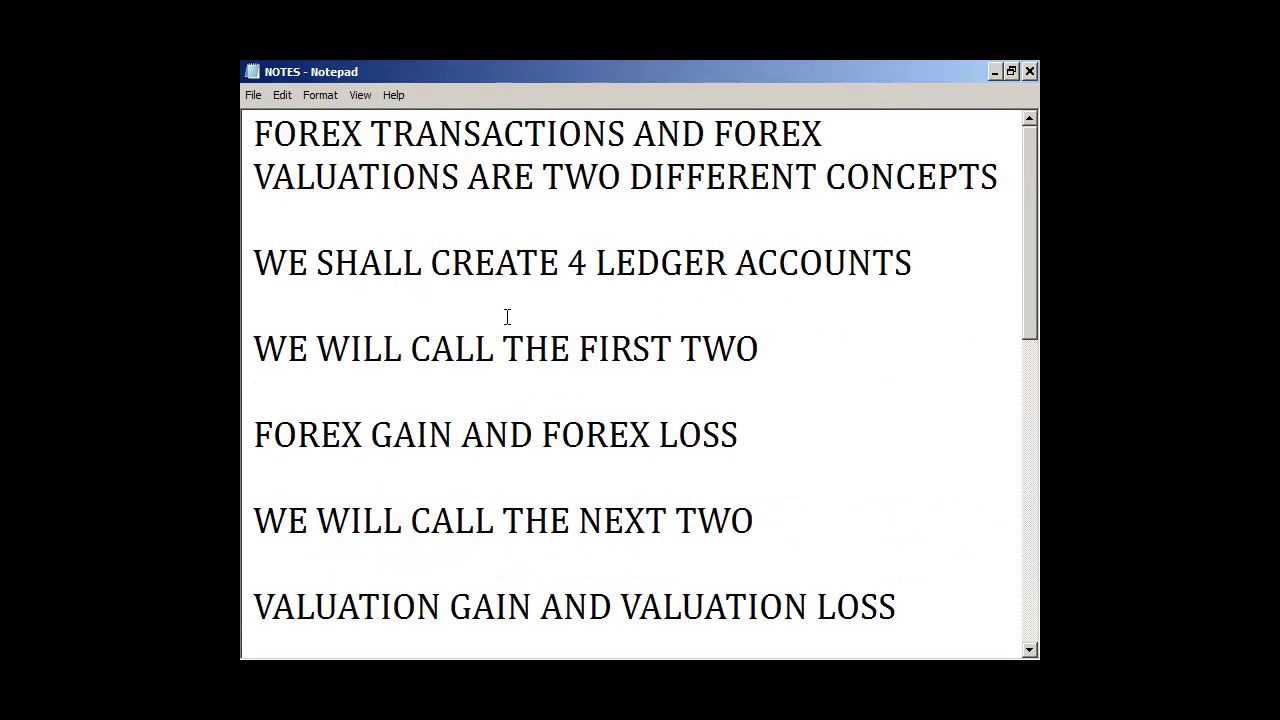
{"action": "left_click", "coordinate": [254, 289]}
{"action": "left_click", "coordinate": [587, 262]}
{"action": "type", "text": "+1"}
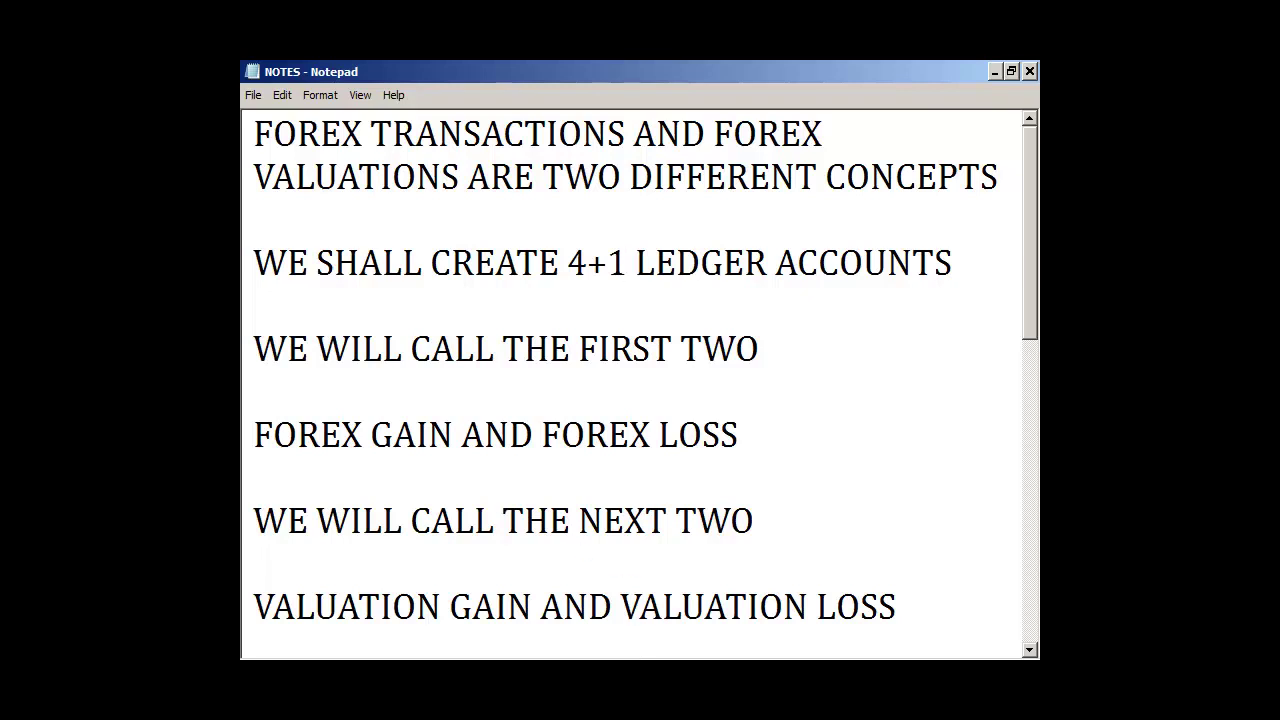
{"action": "mouse_move", "coordinate": [519, 652]}
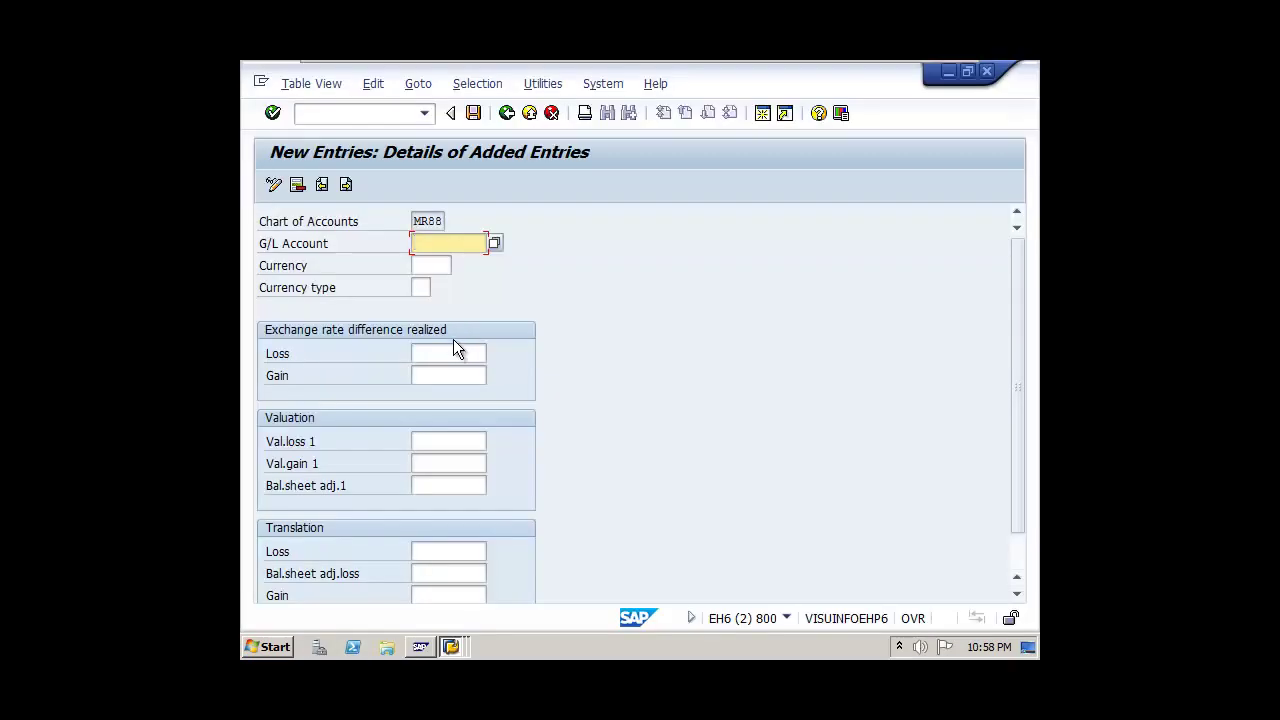
Step: Look up the G/L accounts of chart MR88 and assign A/C RECEIVABLE, 3040, as the new entry's G/L account
{"action": "left_click", "coordinate": [495, 242]}
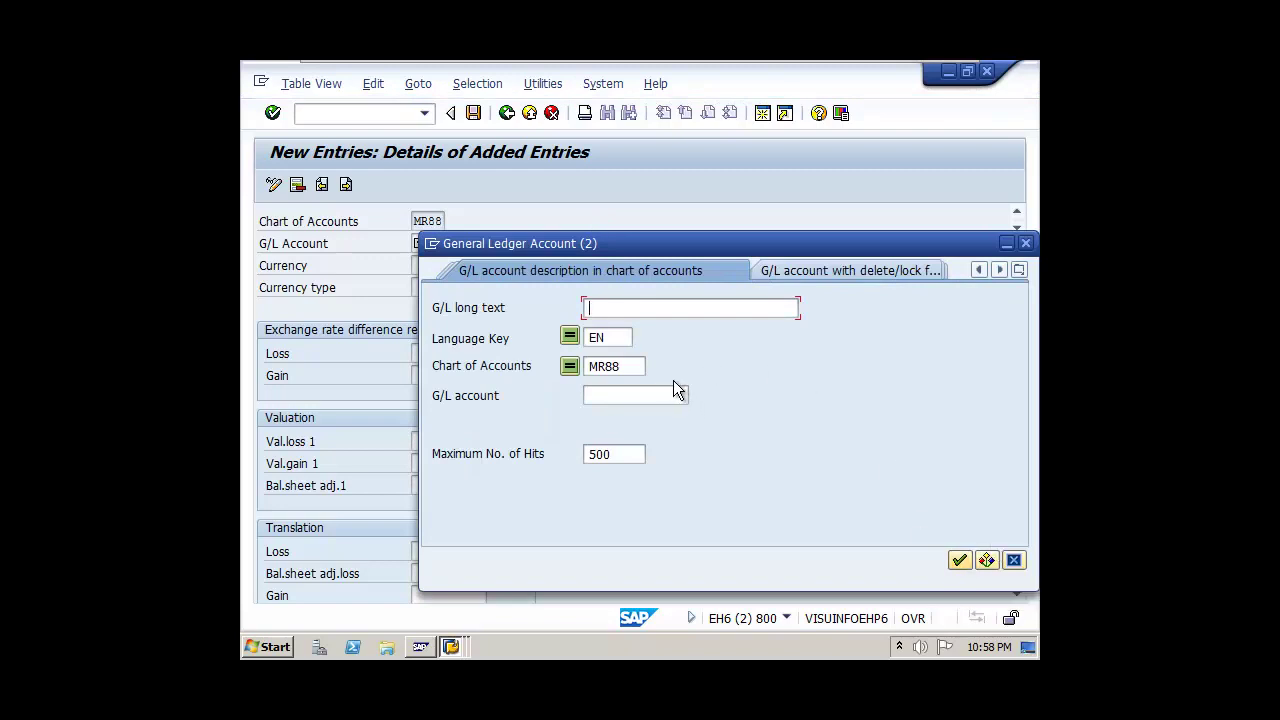
{"action": "left_click", "coordinate": [1013, 560]}
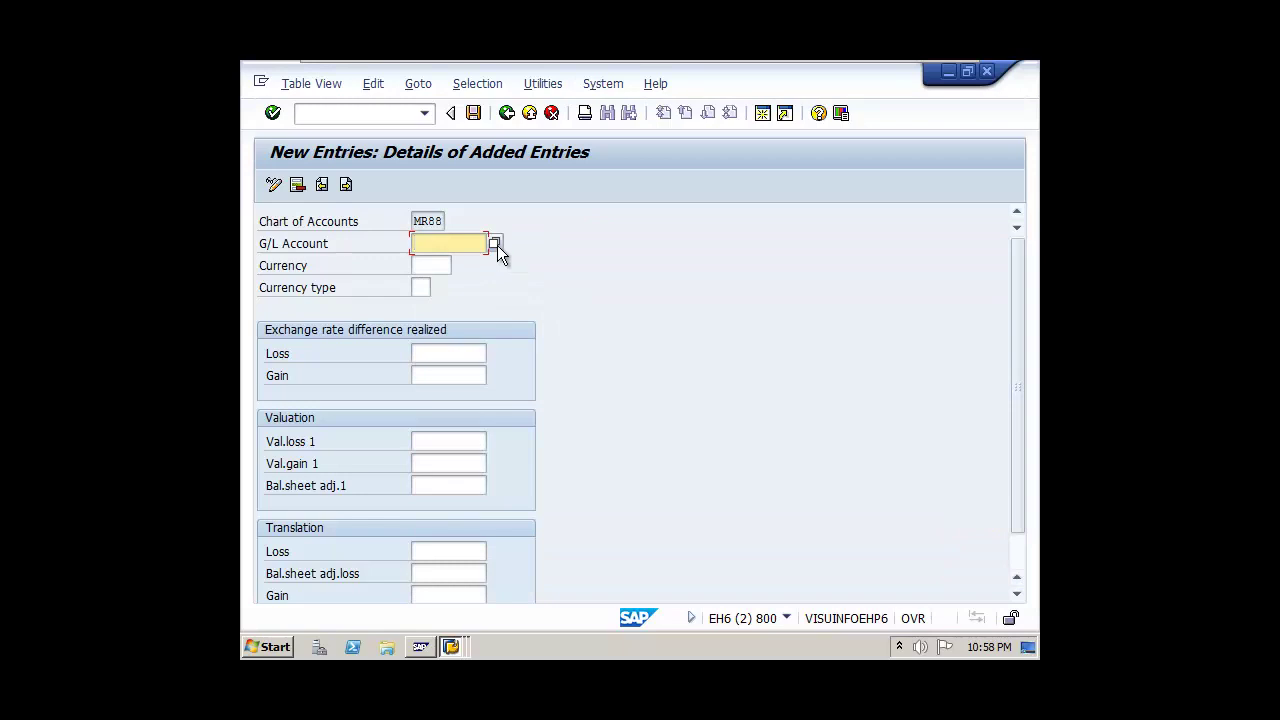
{"action": "left_click", "coordinate": [495, 243]}
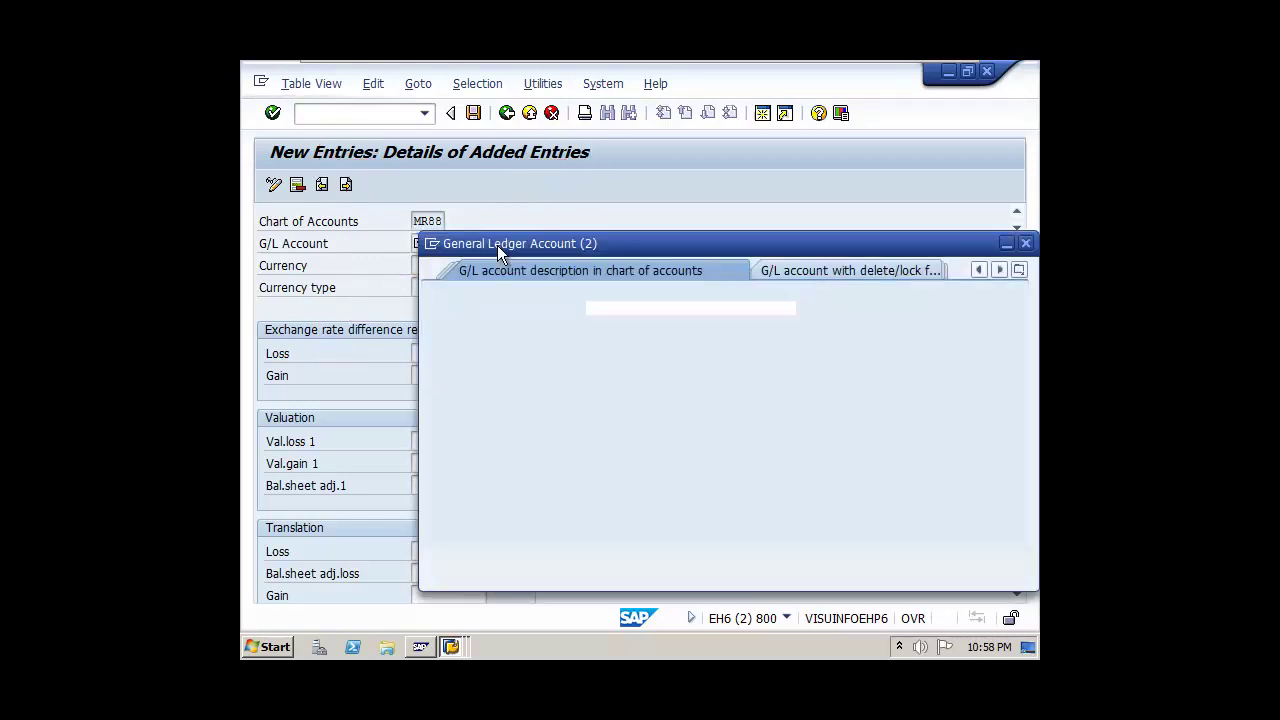
{"action": "left_click", "coordinate": [959, 560]}
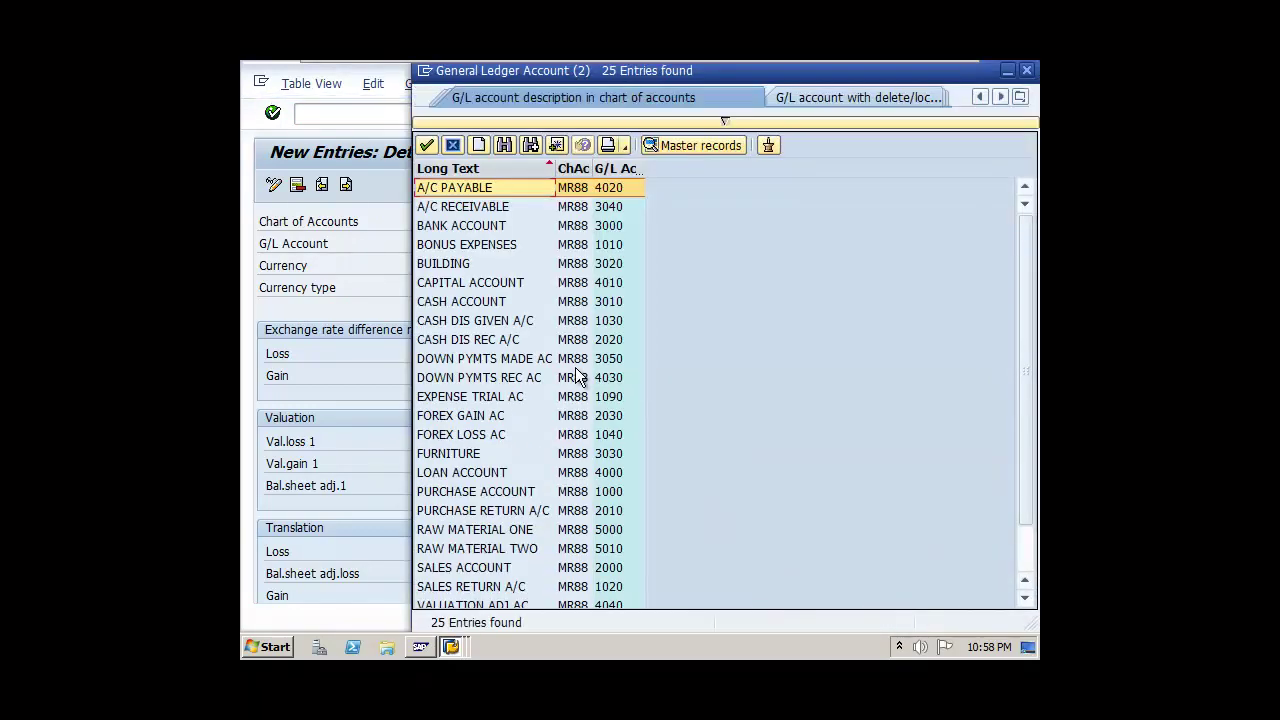
{"action": "left_click", "coordinate": [486, 209]}
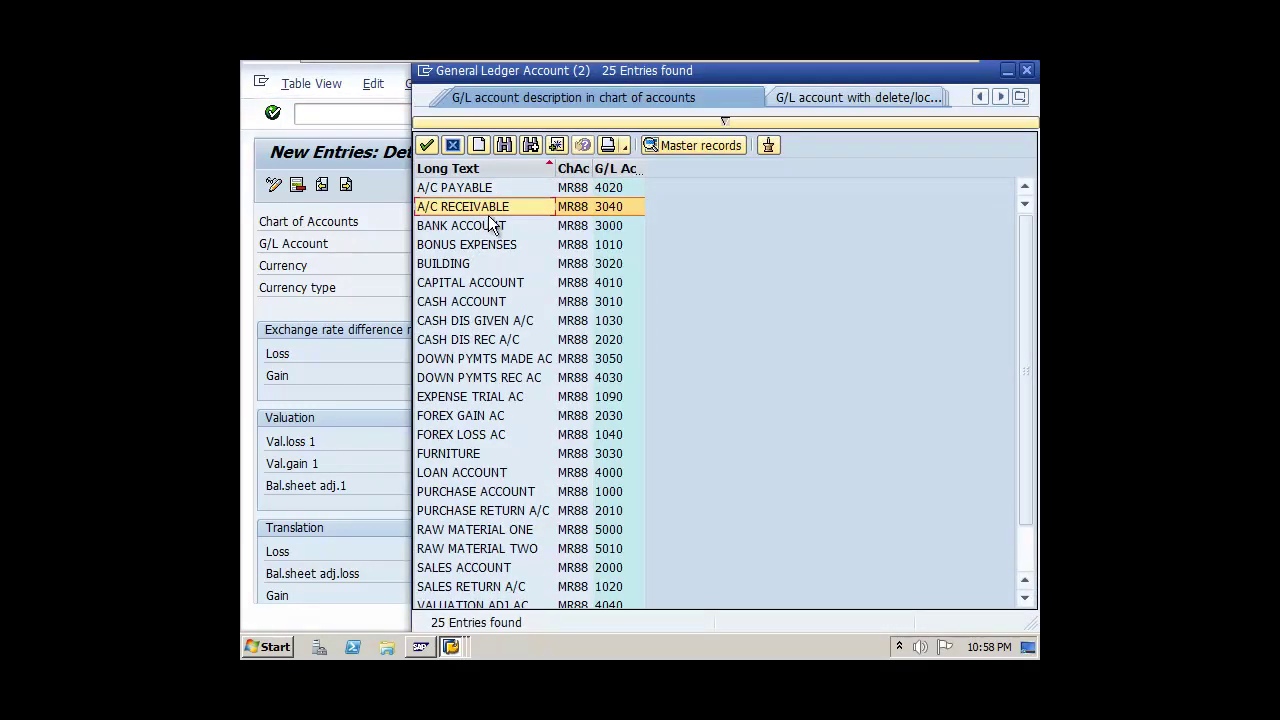
{"action": "double_click", "coordinate": [490, 206]}
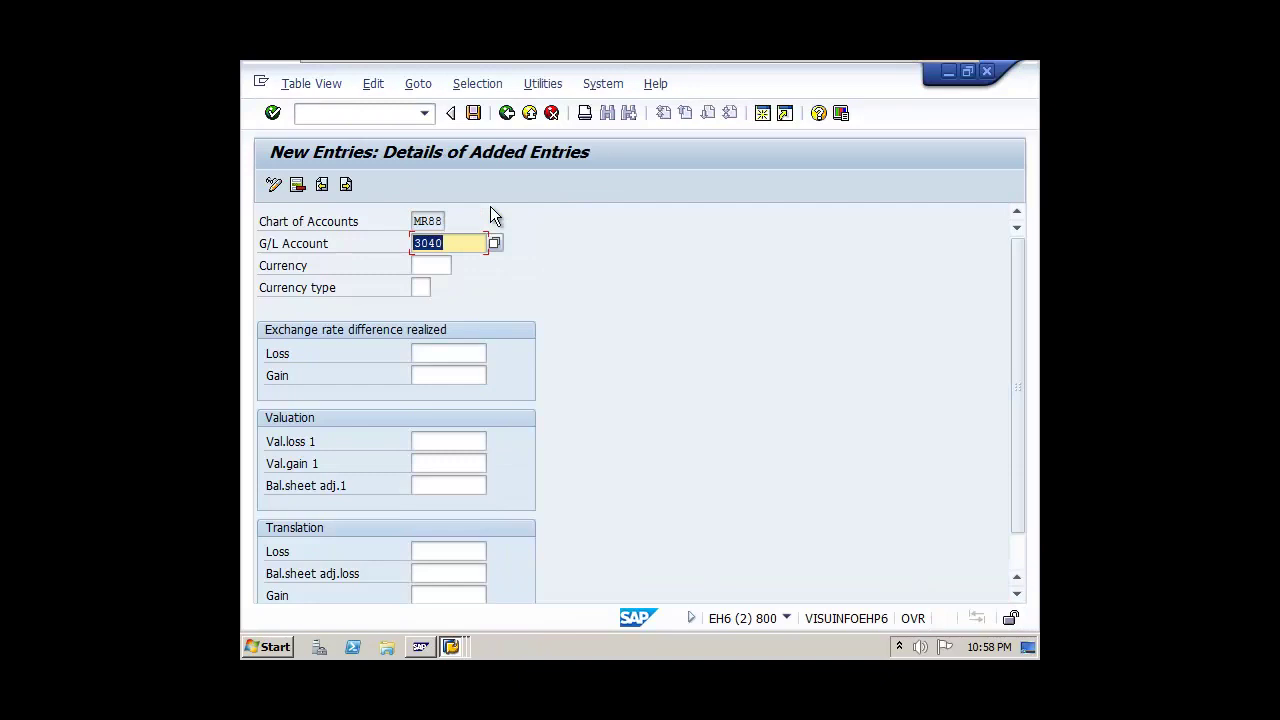
Step: Set the new entry's currency to JPY and its currency type to 10, Company code currency
{"action": "left_click", "coordinate": [431, 266]}
{"action": "type", "text": "JPY"}
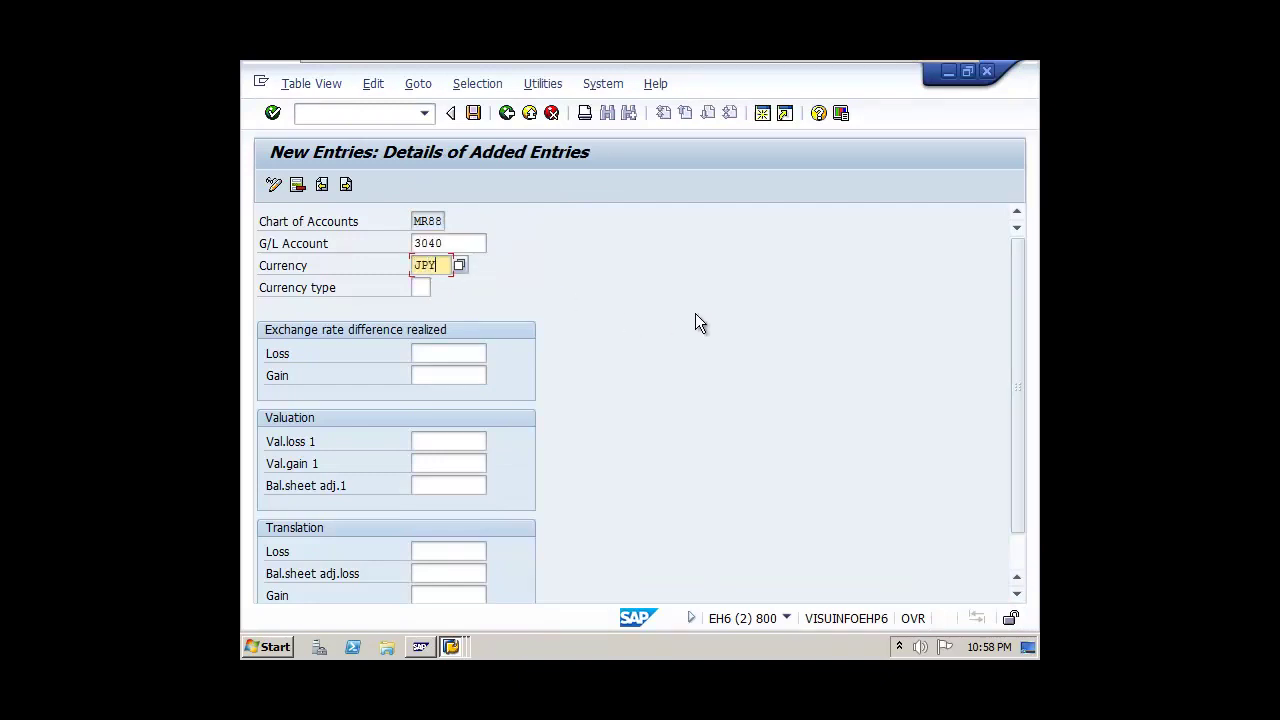
{"action": "left_click", "coordinate": [423, 287]}
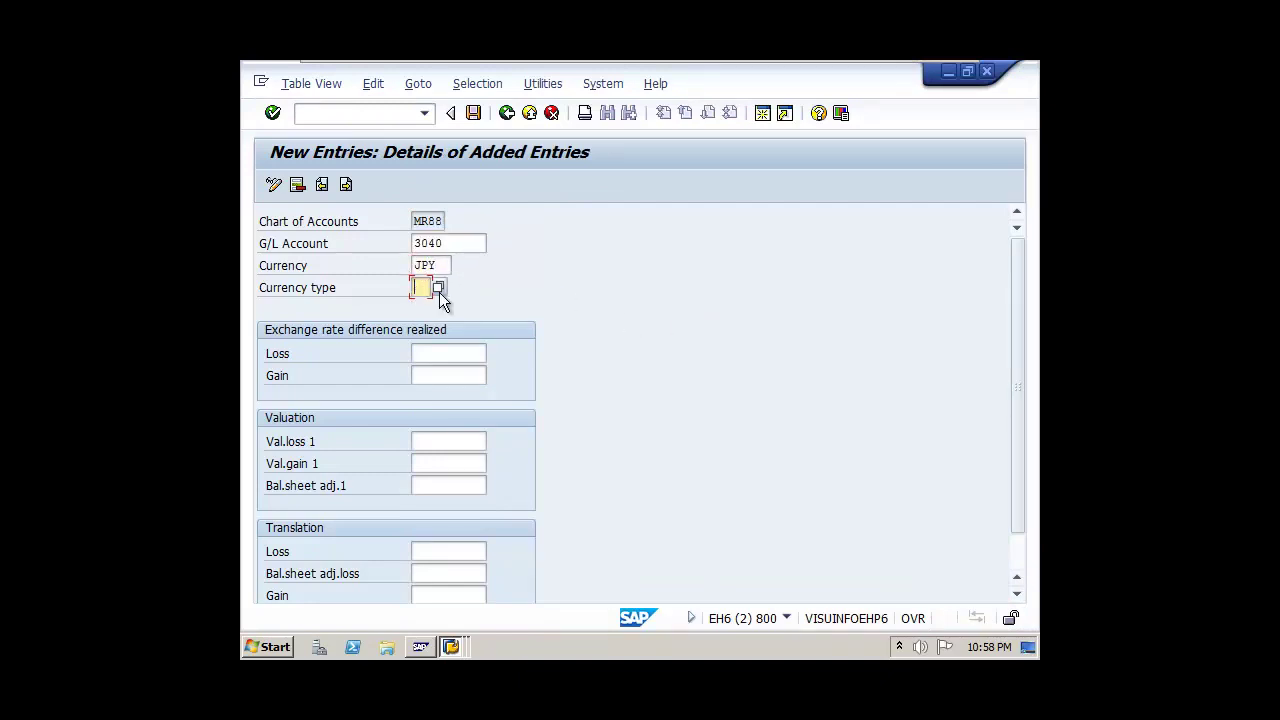
{"action": "left_click", "coordinate": [440, 288]}
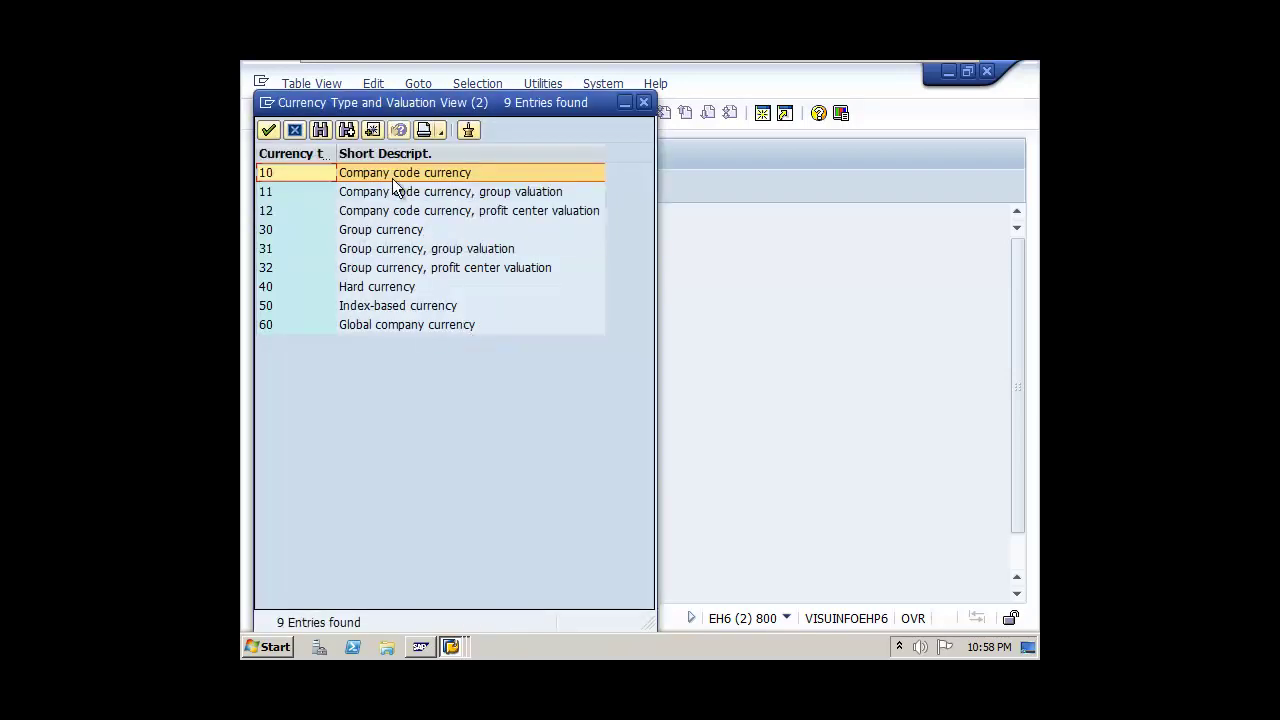
{"action": "double_click", "coordinate": [393, 175]}
Step: Look up the G/L accounts of chart MR88 and assign FOREX LOSS AC, 1040, as the realized exchange rate difference loss account
{"action": "left_click", "coordinate": [435, 352]}
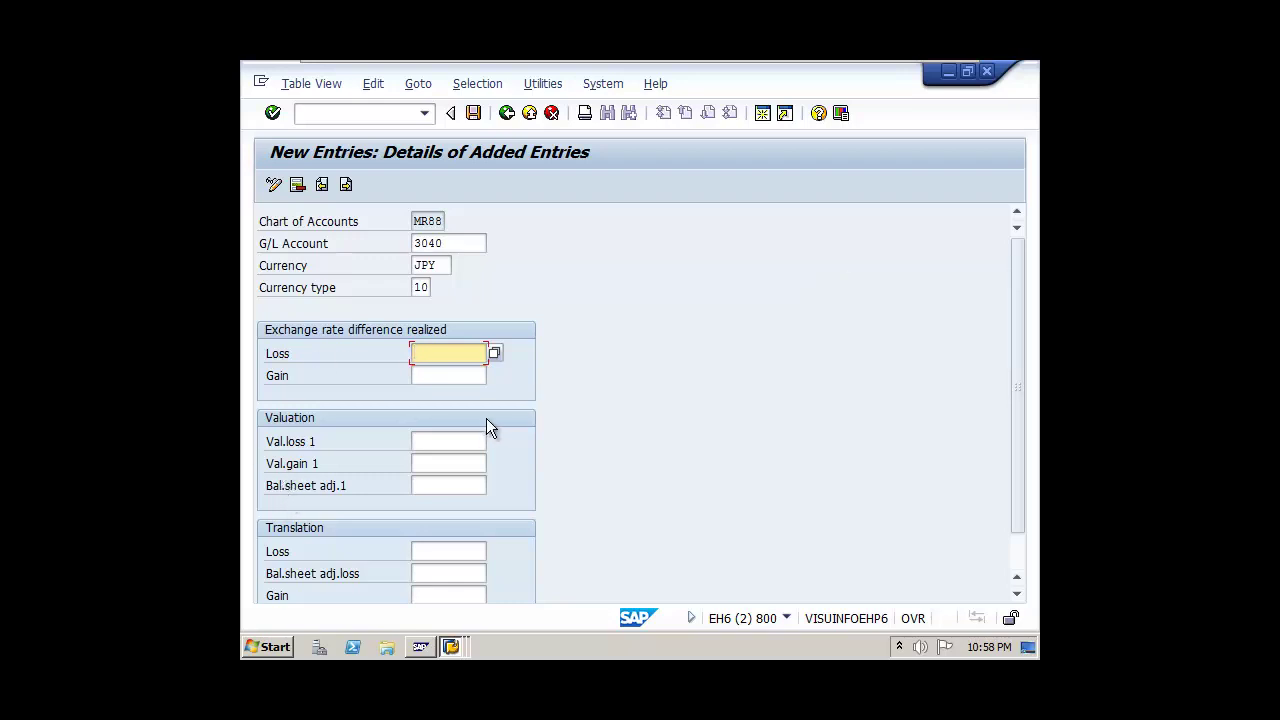
{"action": "left_click", "coordinate": [494, 353]}
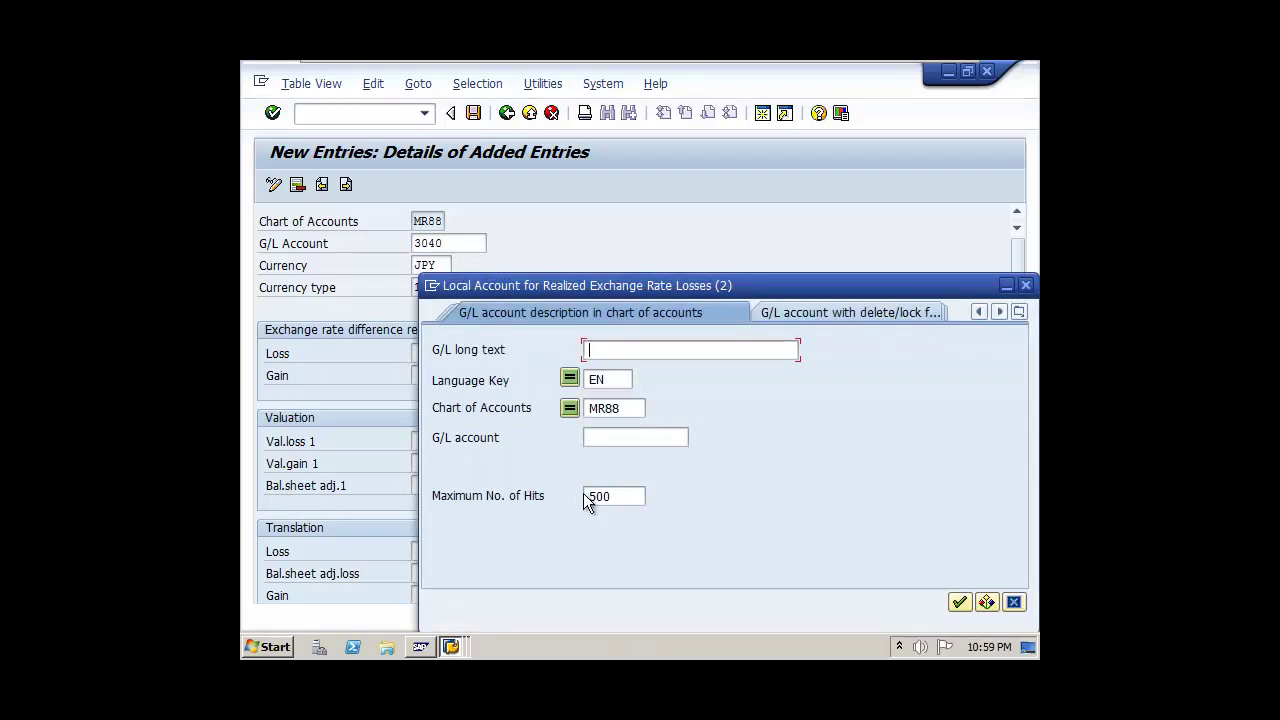
{"action": "left_click", "coordinate": [959, 603]}
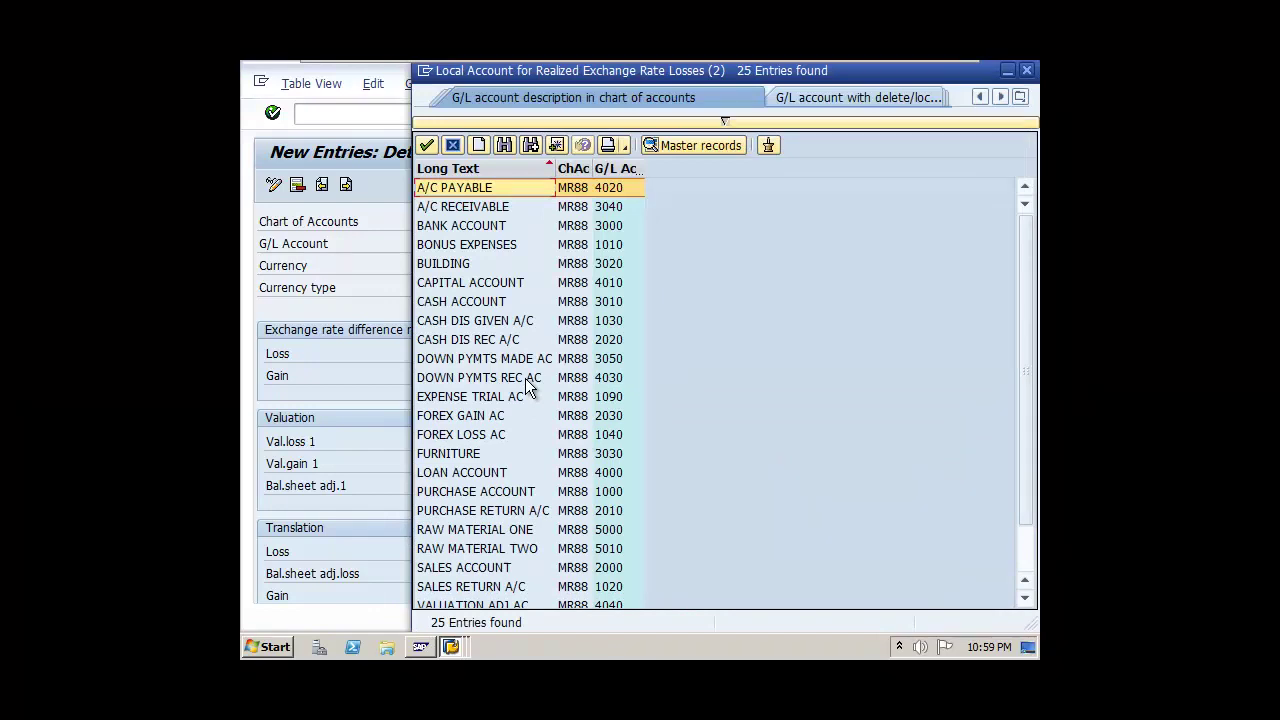
{"action": "scroll", "coordinate": [514, 387], "scroll_direction": "down", "scroll_amount": 1}
{"action": "left_click", "coordinate": [481, 379]}
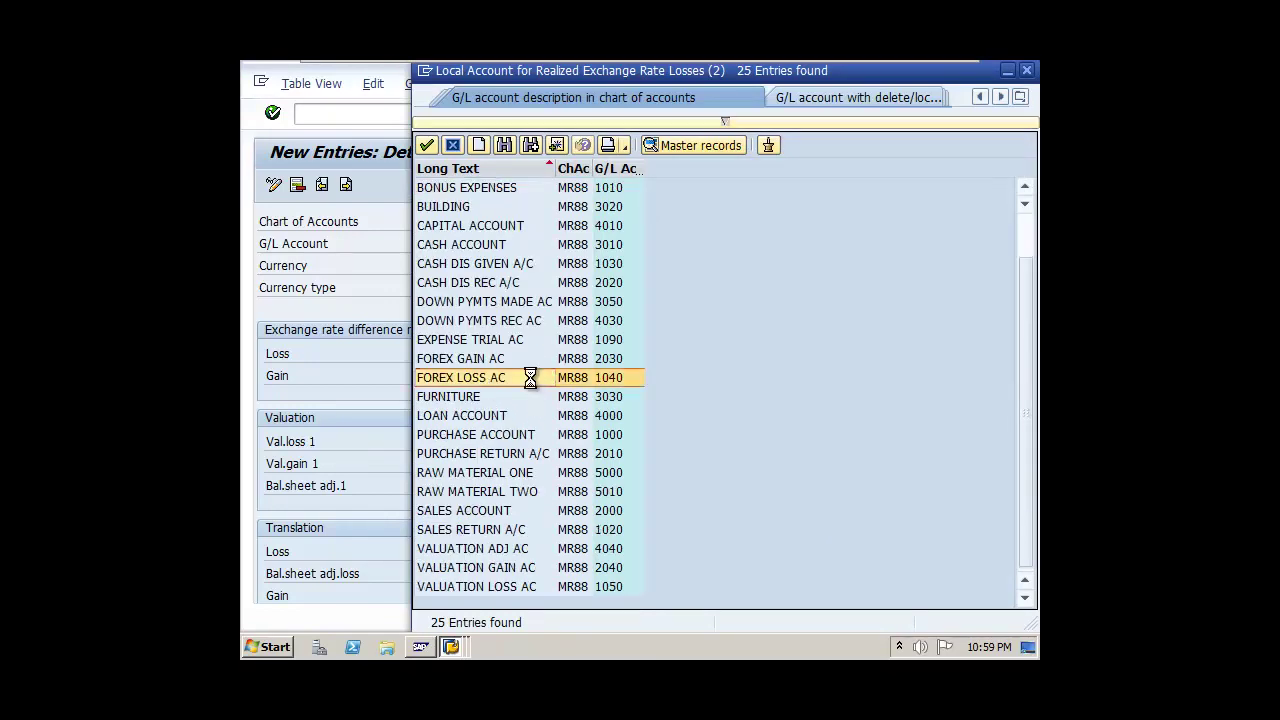
{"action": "double_click", "coordinate": [529, 382]}
Step: Look up and assign FOREX GAIN AC, 2030, as the realized exchange rate difference gain account
{"action": "left_click", "coordinate": [478, 376]}
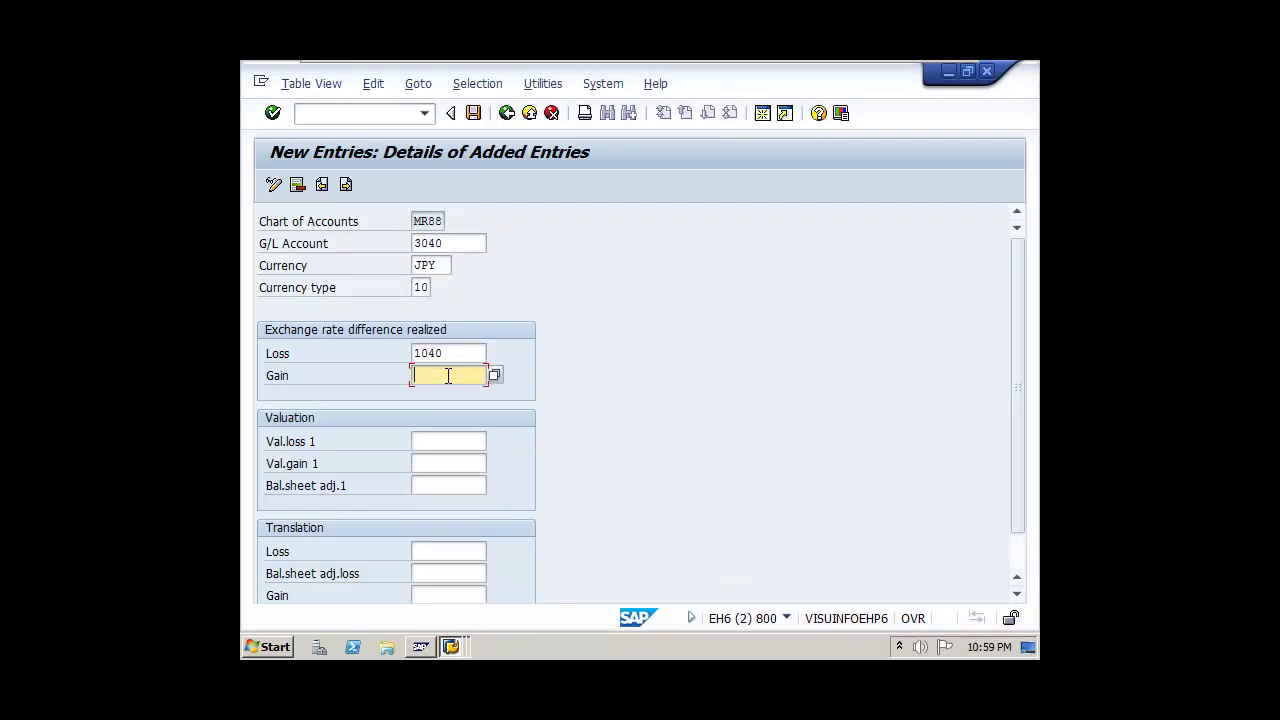
{"action": "left_click", "coordinate": [499, 376]}
{"action": "left_click", "coordinate": [957, 600]}
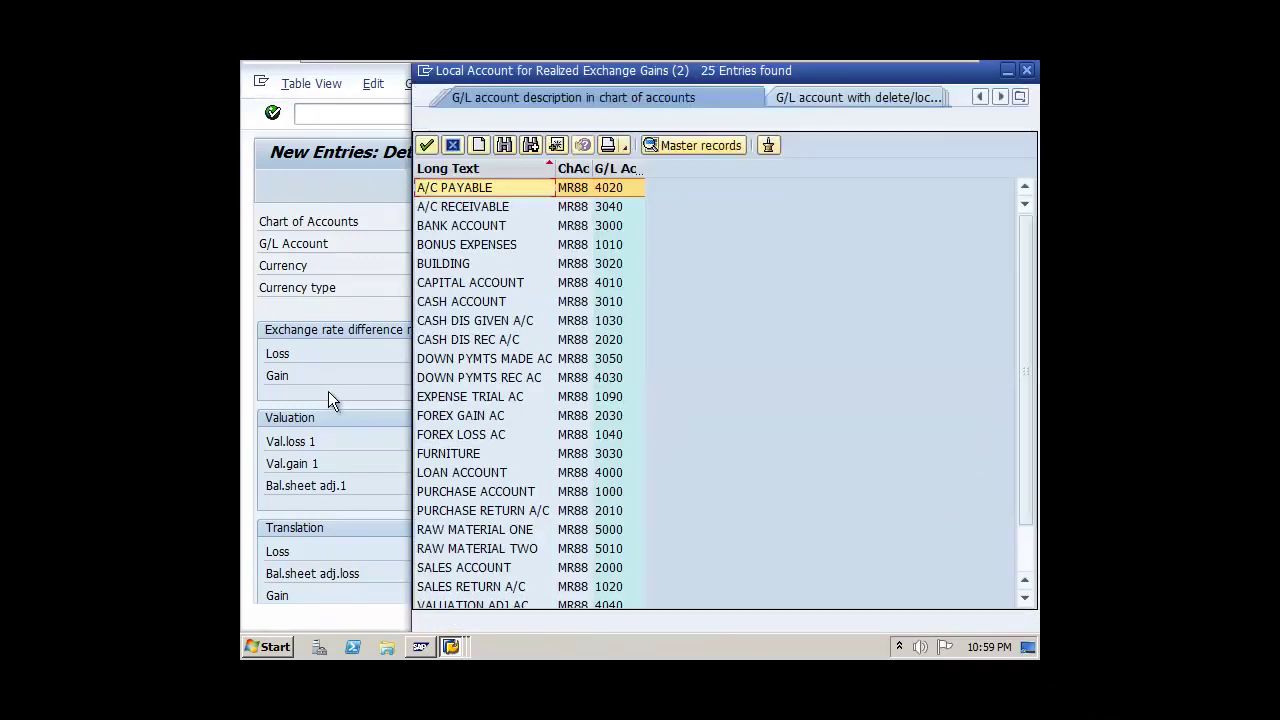
{"action": "double_click", "coordinate": [485, 418]}
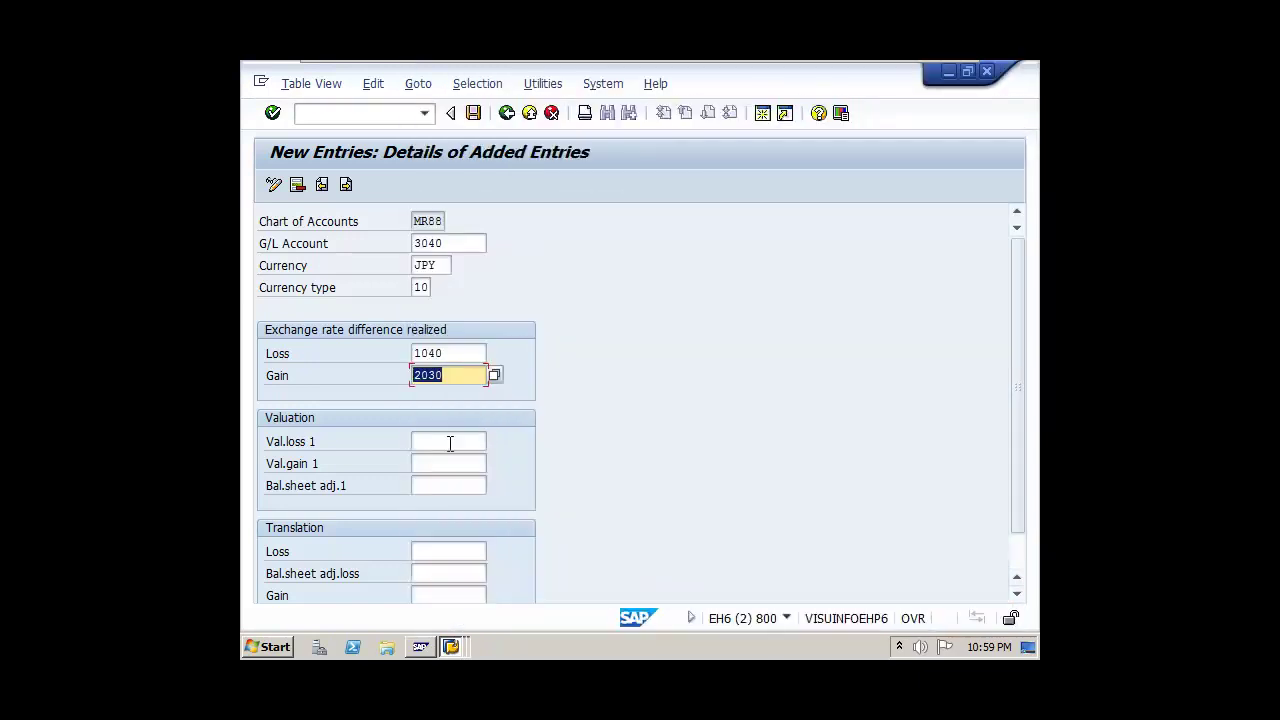
Step: Look up and assign VALUATION LOSS AC, 1050, as the Val.loss 1 account in the valuation section
{"action": "left_click", "coordinate": [450, 443]}
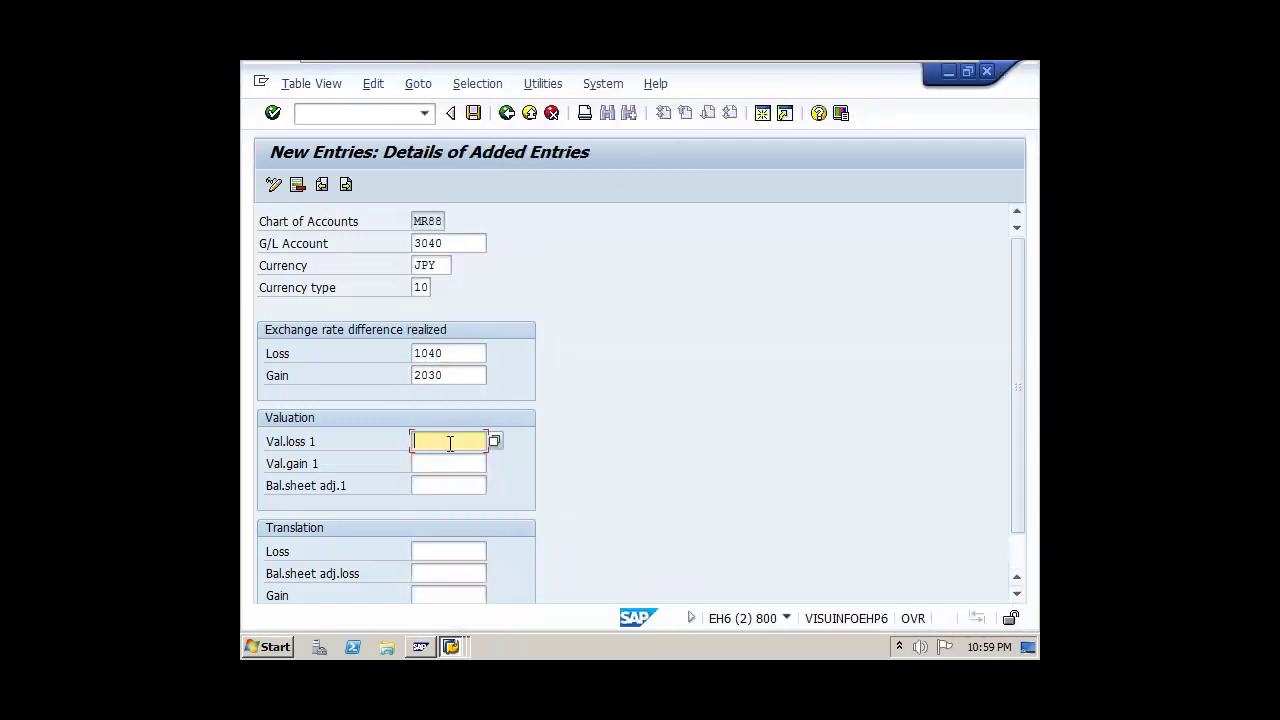
{"action": "left_click", "coordinate": [495, 442]}
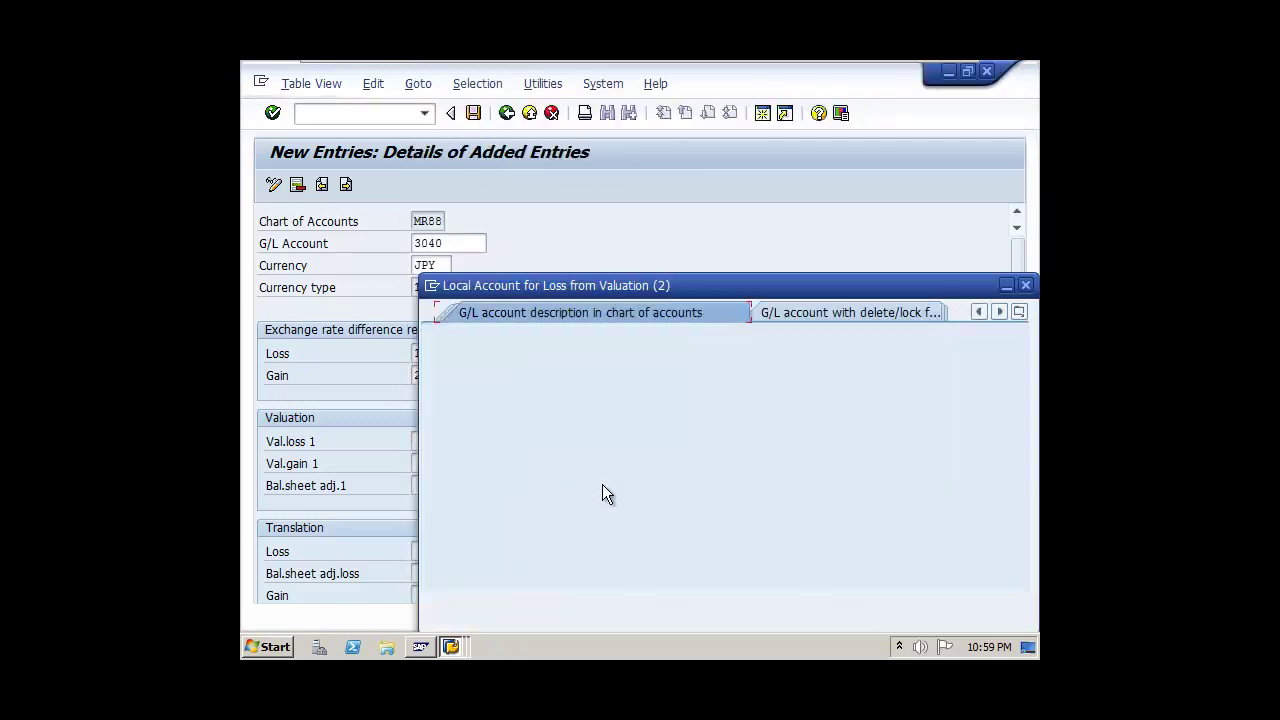
{"action": "left_click", "coordinate": [959, 601]}
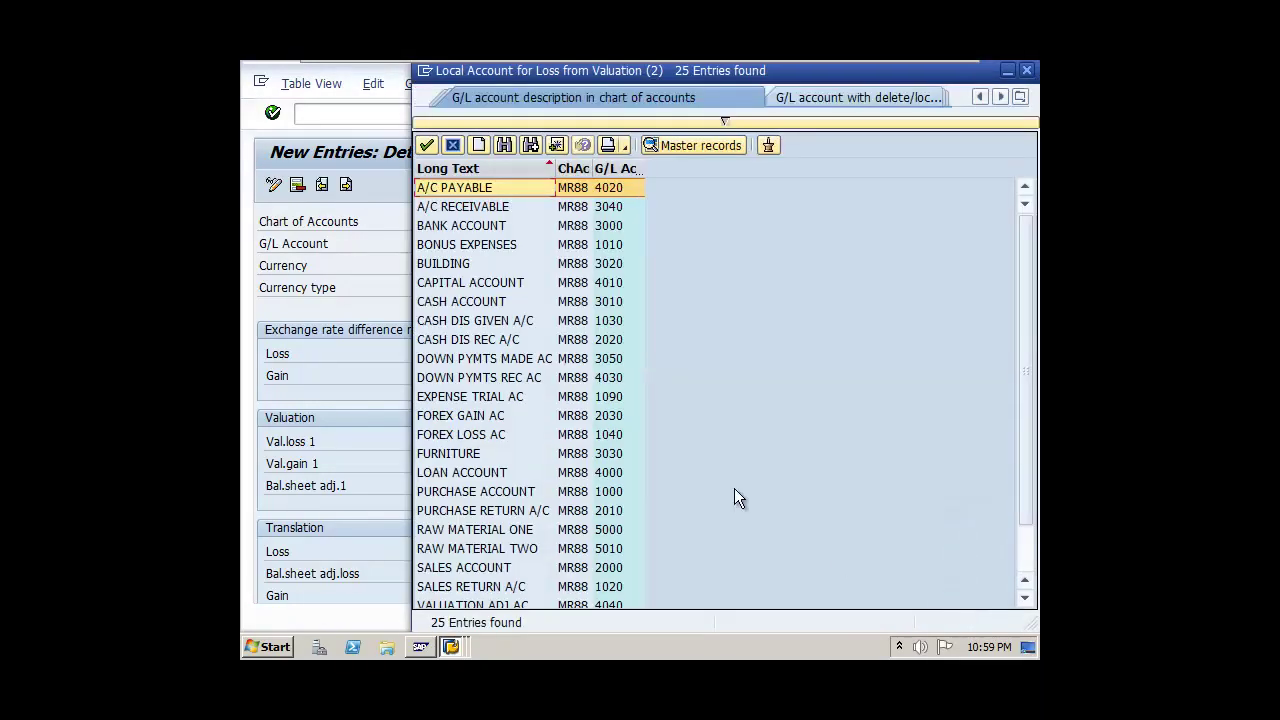
{"action": "scroll", "coordinate": [455, 405], "scroll_direction": "down", "scroll_amount": 1}
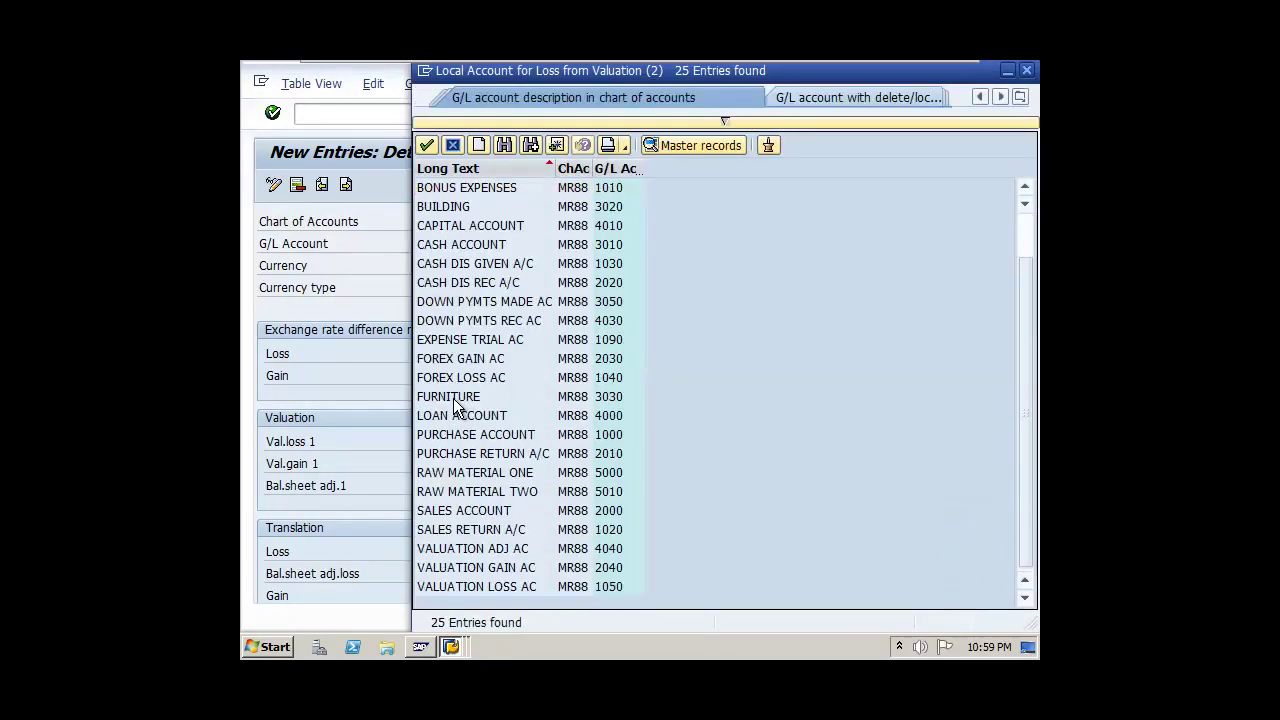
{"action": "left_click", "coordinate": [586, 590]}
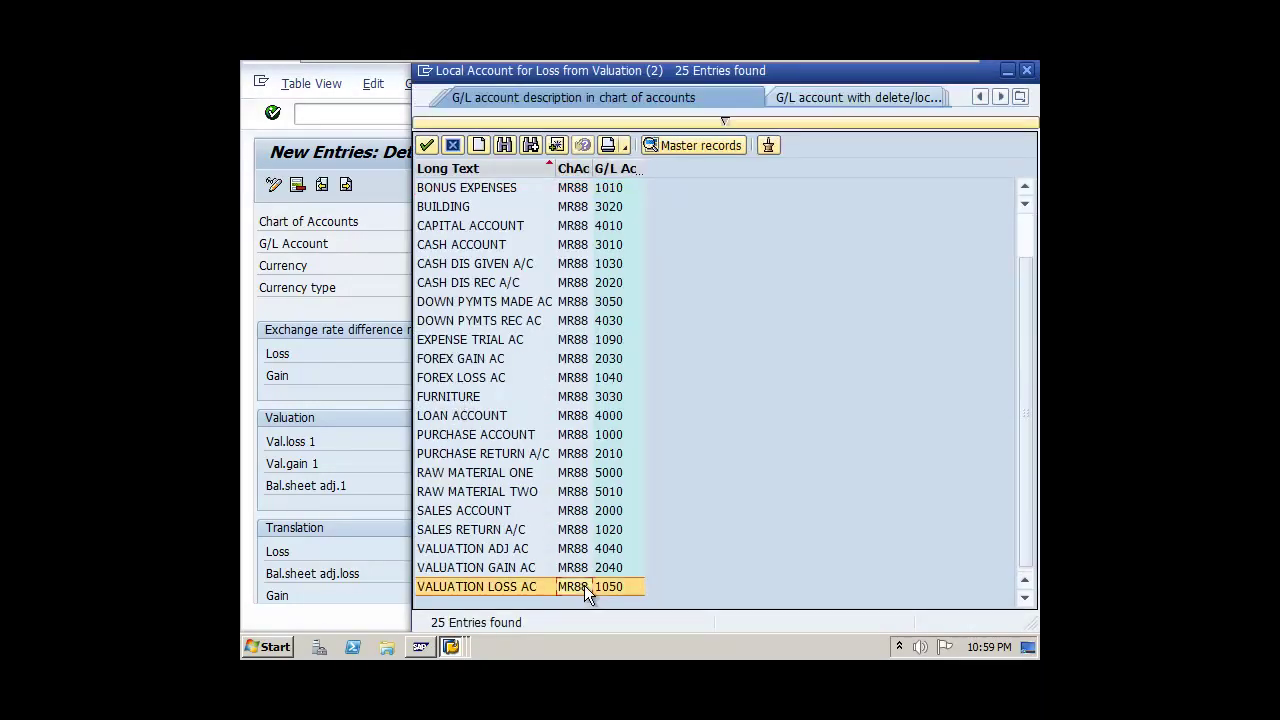
{"action": "left_click", "coordinate": [584, 586]}
Step: Look up and assign VALUATION GAIN AC, 2040, as the Val.gain 1 account in the valuation section
{"action": "key", "text": "Tab"}
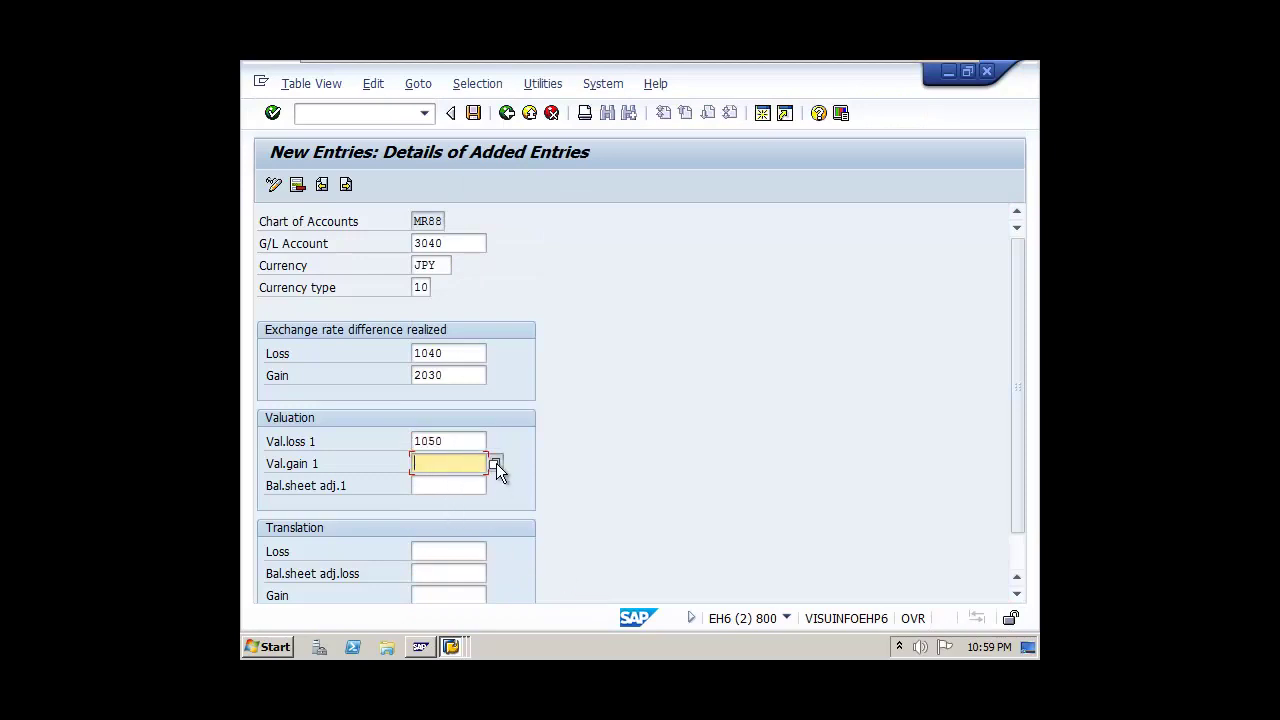
{"action": "left_click", "coordinate": [496, 463]}
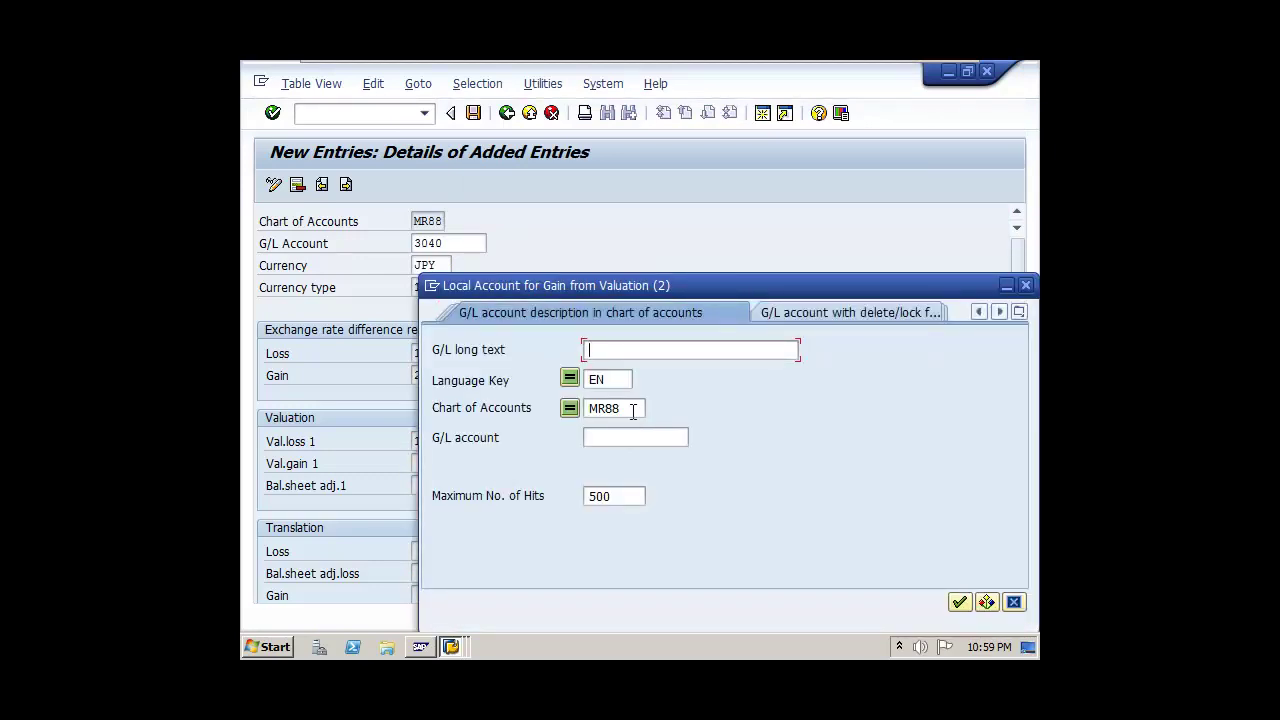
{"action": "left_click_drag", "start_coordinate": [633, 411], "coordinate": [568, 428]}
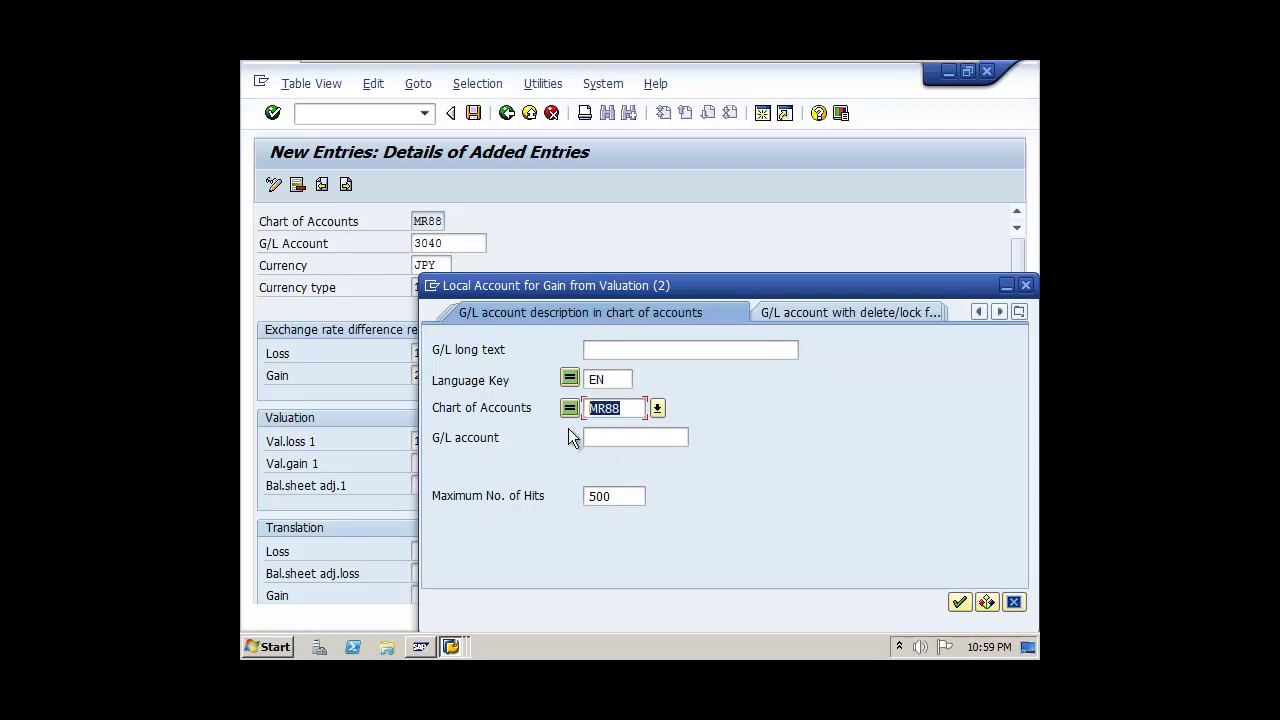
{"action": "left_click", "coordinate": [963, 601]}
{"action": "scroll", "coordinate": [509, 414], "scroll_direction": "down", "scroll_amount": 1}
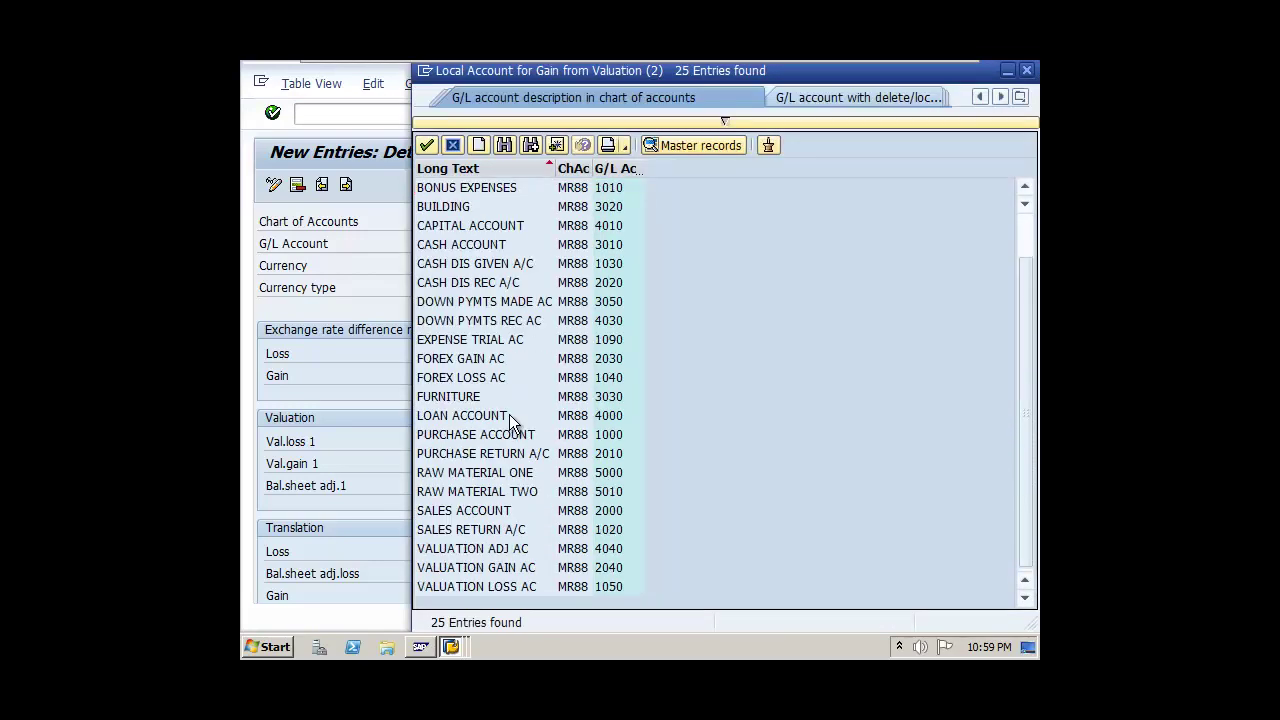
{"action": "left_click", "coordinate": [509, 568]}
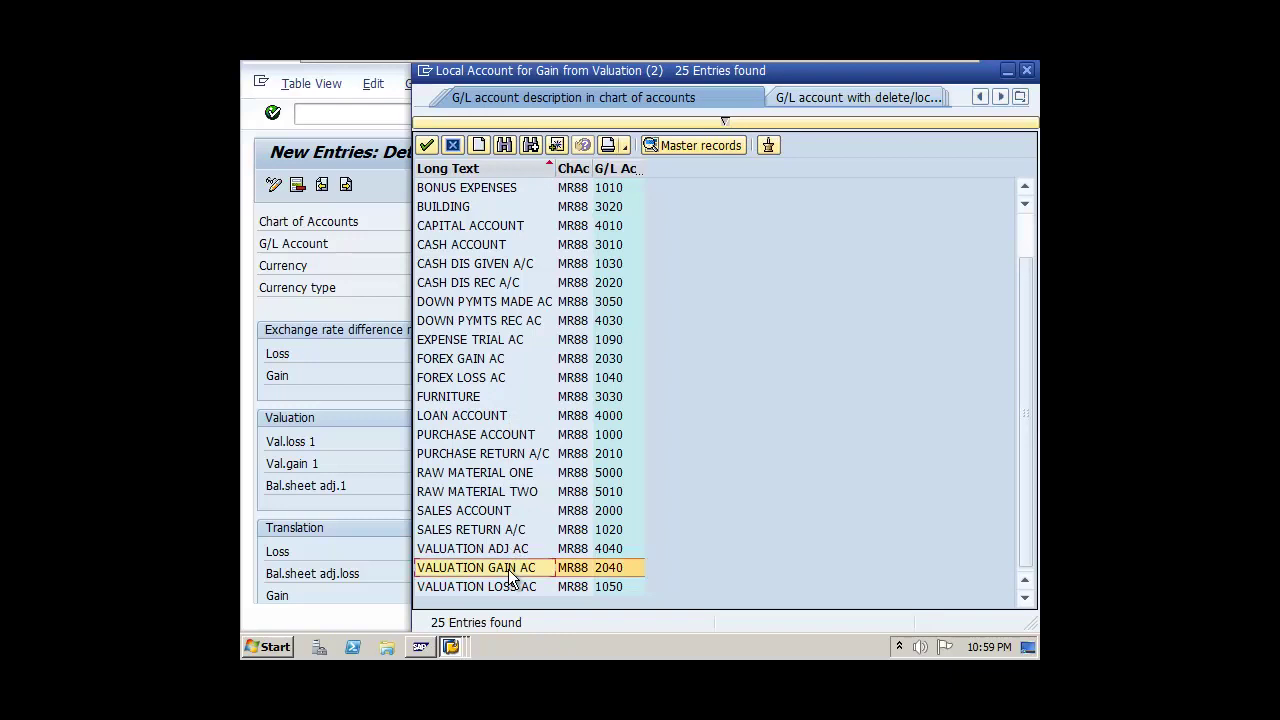
{"action": "double_click", "coordinate": [509, 568]}
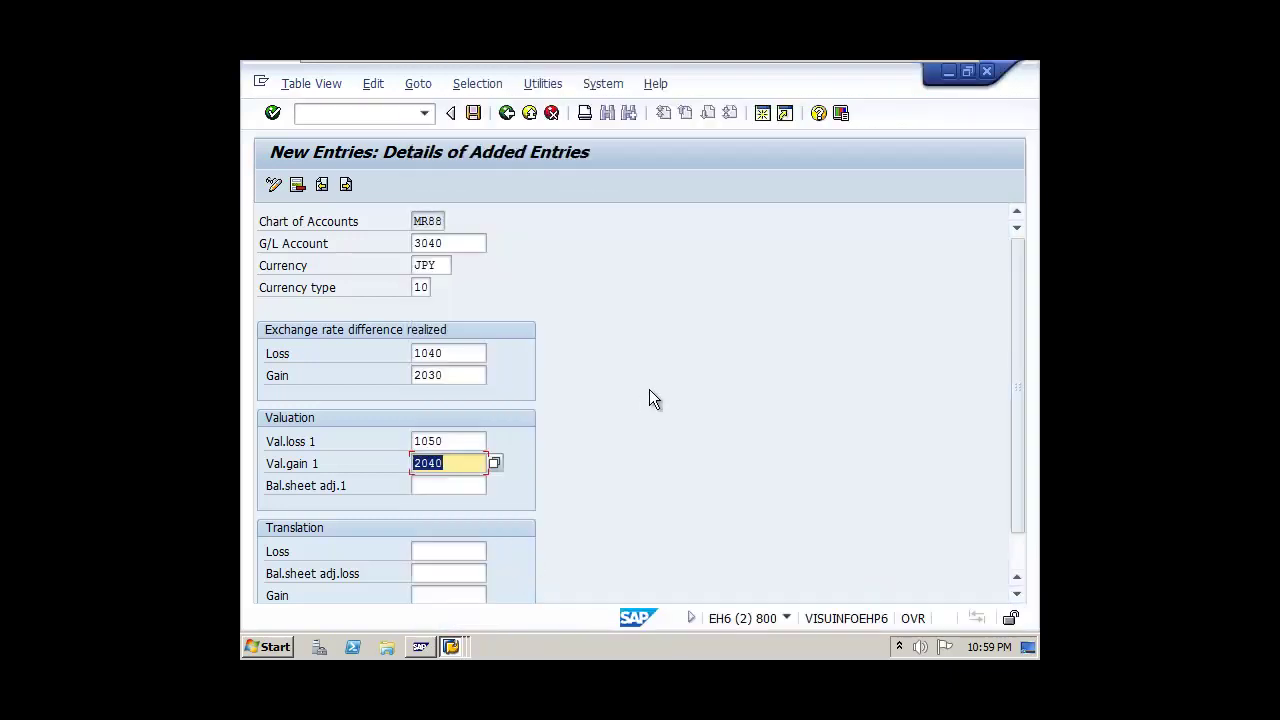
Step: Look up and assign VALUATION ADJ AC, 4040, as the Bal.sheet adj.1 account in the valuation section
{"action": "key", "text": "Tab"}
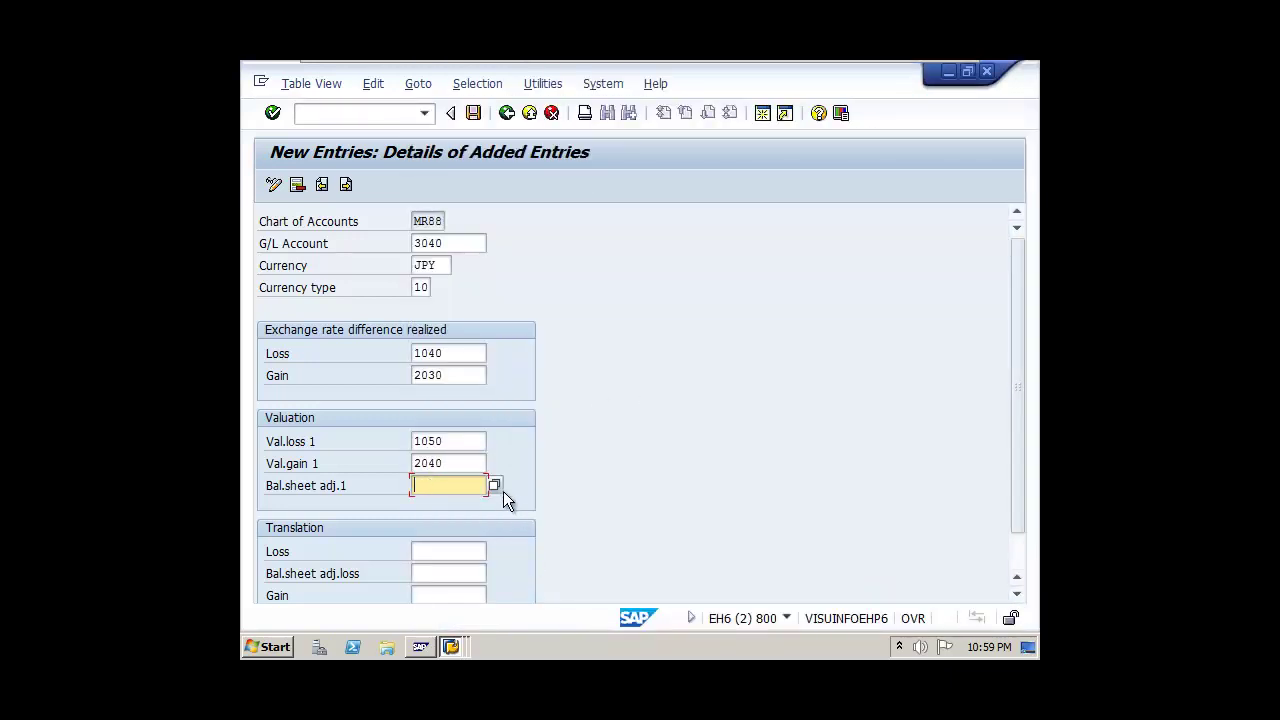
{"action": "left_click", "coordinate": [495, 486]}
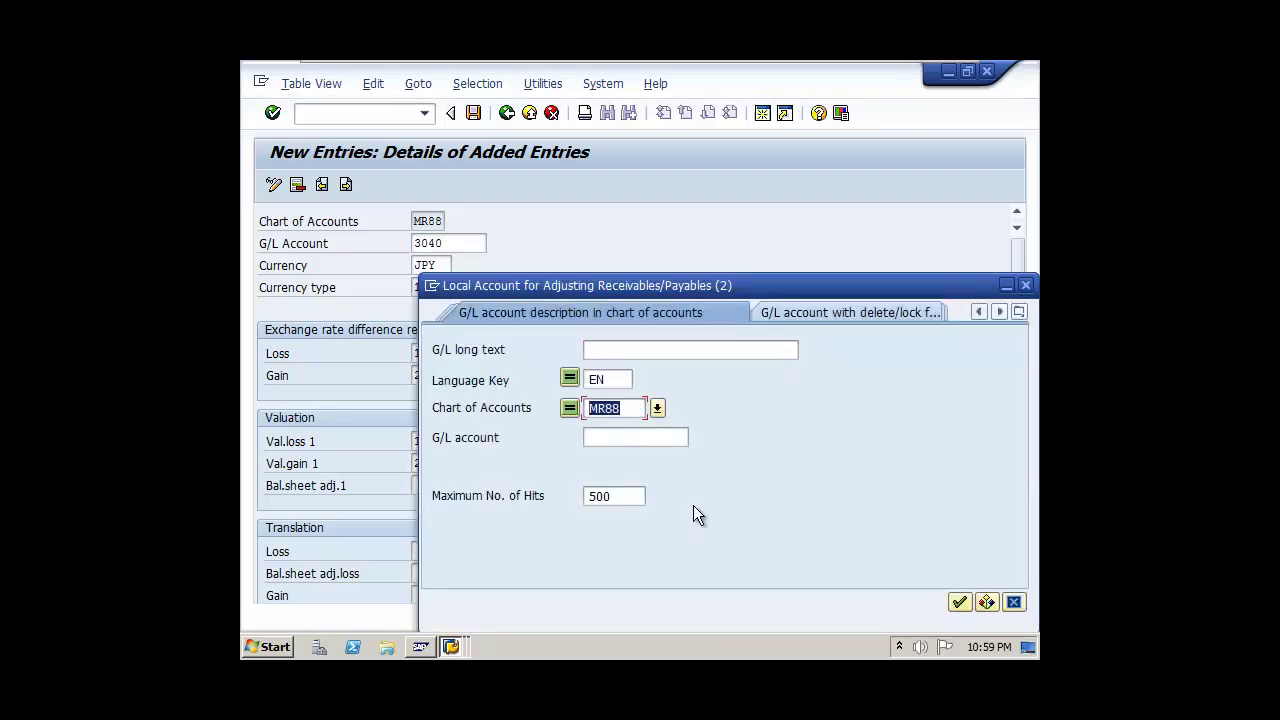
{"action": "left_click", "coordinate": [960, 604]}
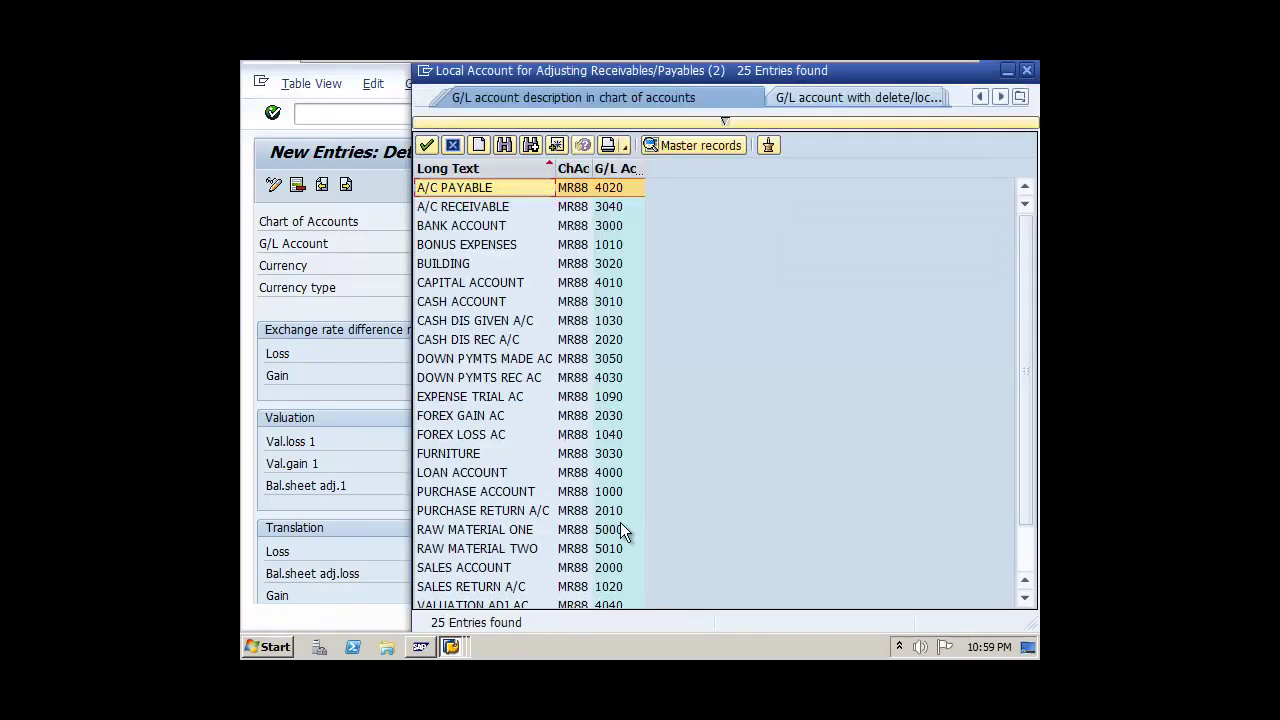
{"action": "scroll", "coordinate": [542, 445], "scroll_direction": "down", "scroll_amount": 2}
{"action": "left_click", "coordinate": [523, 550]}
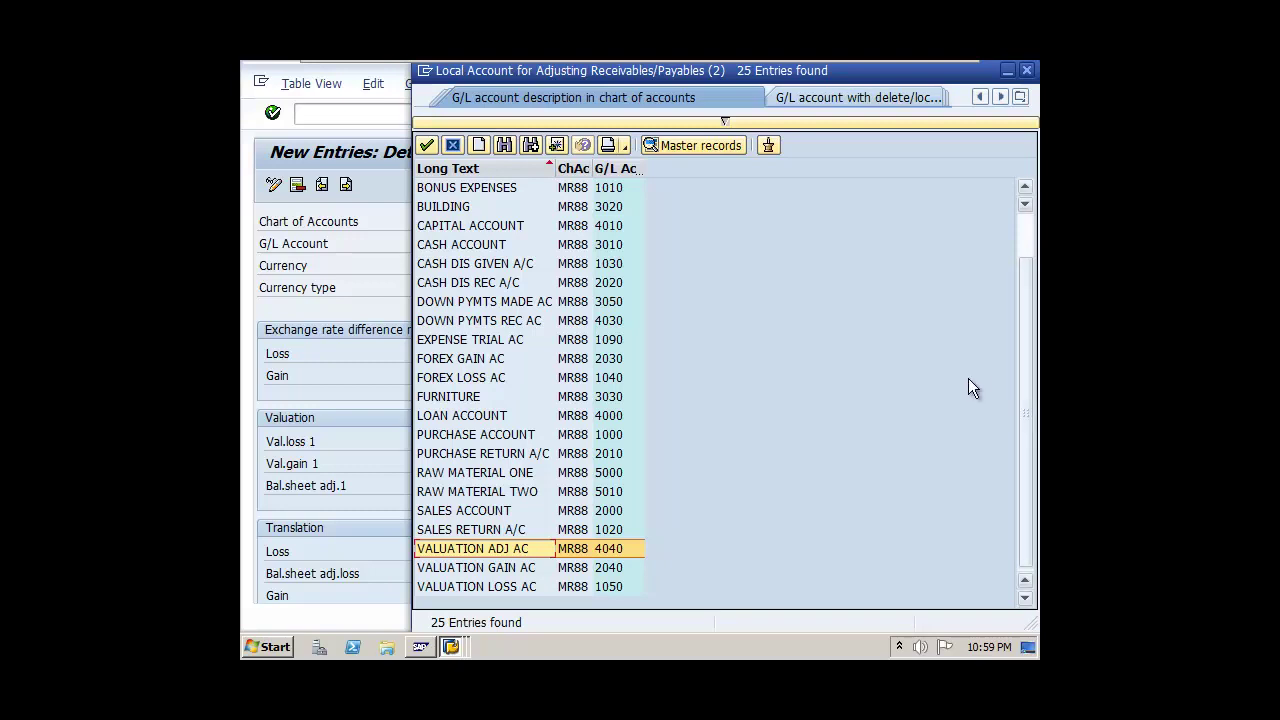
{"action": "double_click", "coordinate": [486, 549]}
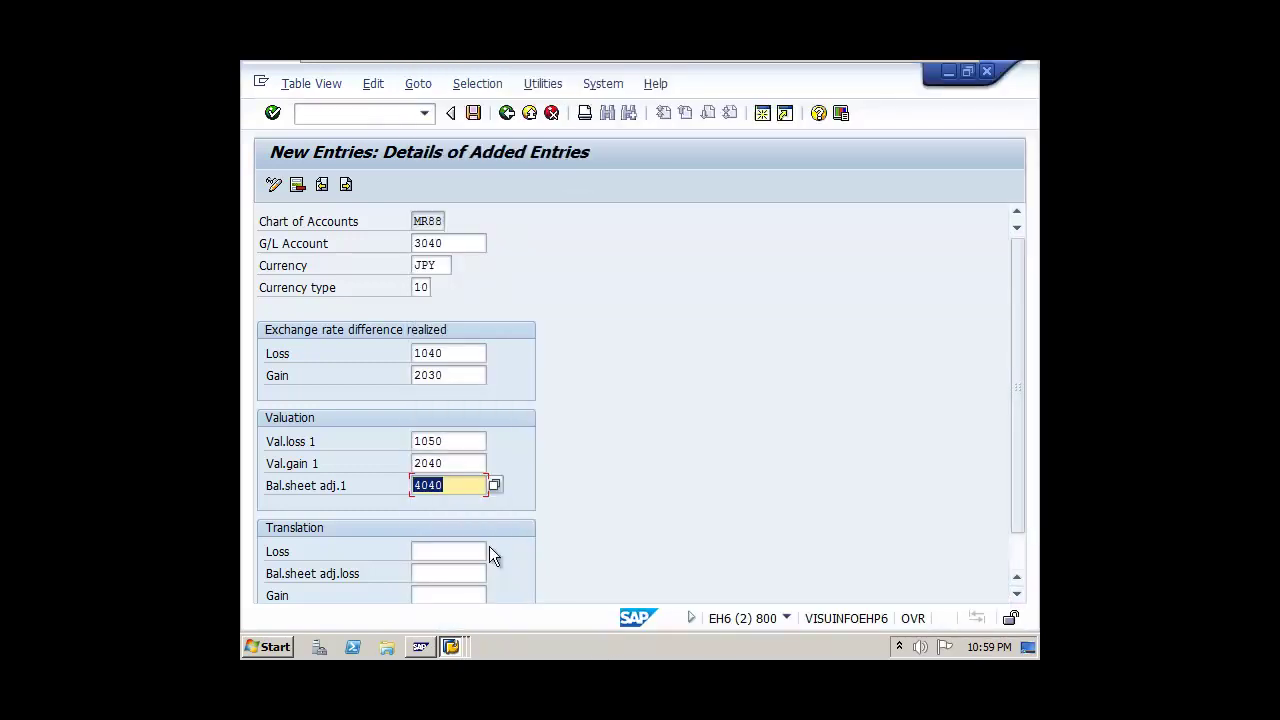
Step: Save the entry under customizing request EH6K900008, MIND RELIC SAP FINANCIALS PROJECT ONE, after checking the list of own requests
{"action": "scroll", "coordinate": [569, 480], "scroll_direction": "down", "scroll_amount": 1}
{"action": "scroll", "coordinate": [569, 480], "scroll_direction": "up", "scroll_amount": 1}
{"action": "left_click", "coordinate": [475, 114]}
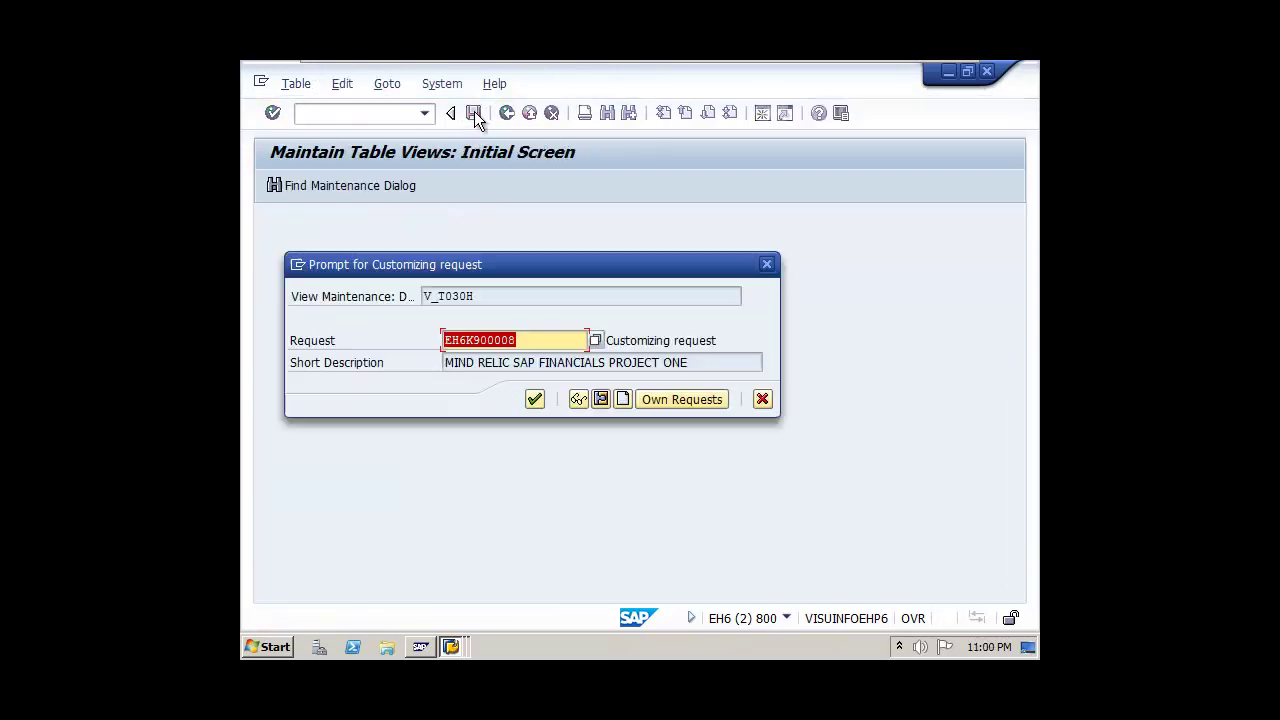
{"action": "left_click_drag", "start_coordinate": [690, 362], "coordinate": [420, 362]}
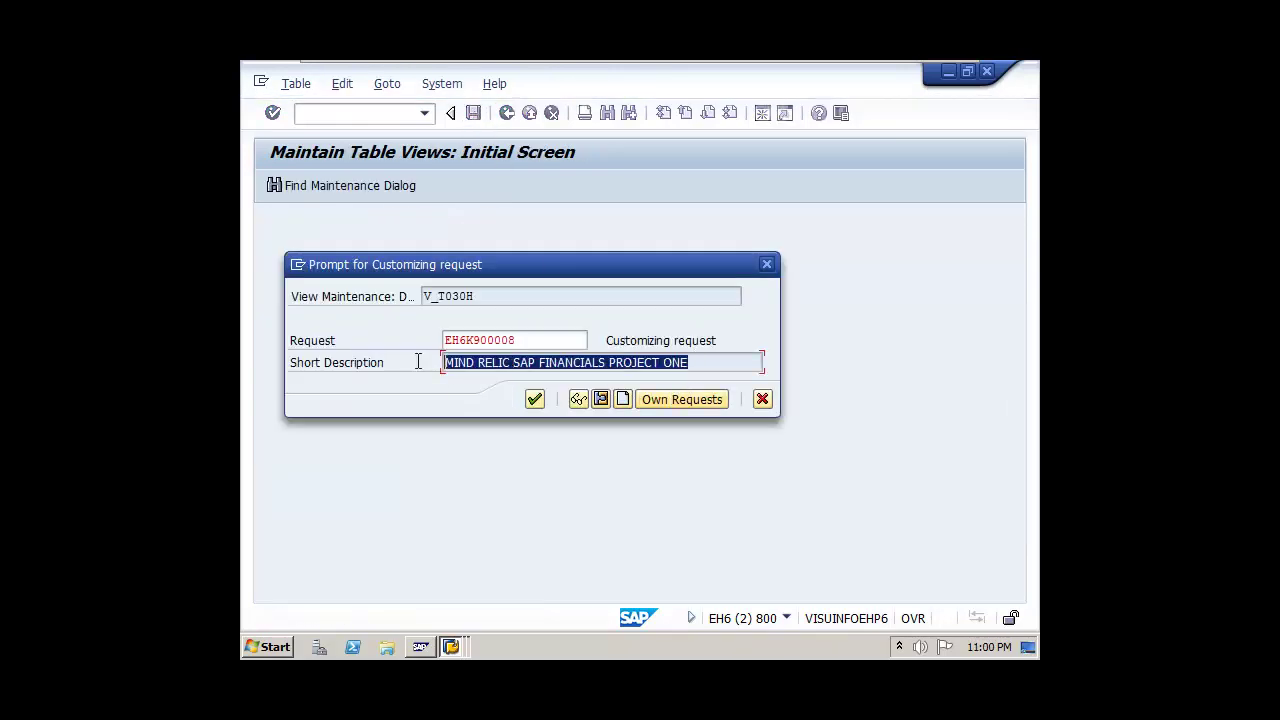
{"action": "left_click", "coordinate": [669, 401]}
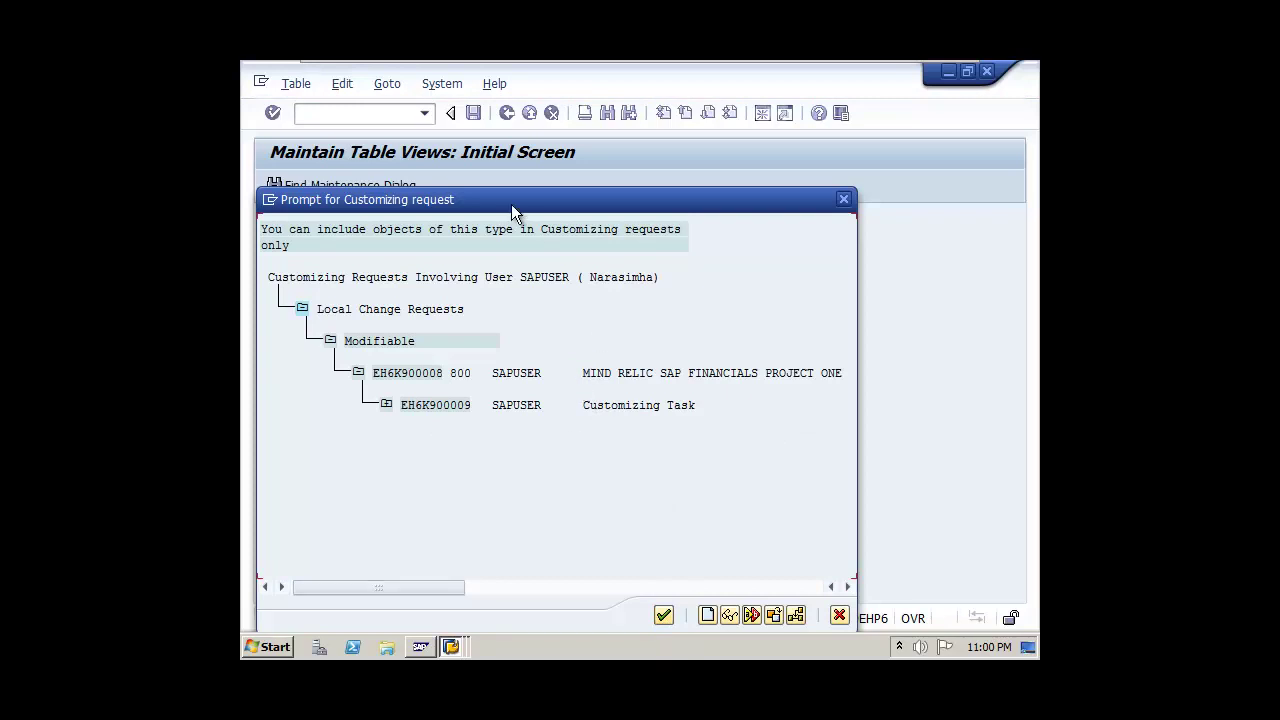
{"action": "left_click_drag", "start_coordinate": [515, 205], "coordinate": [548, 128]}
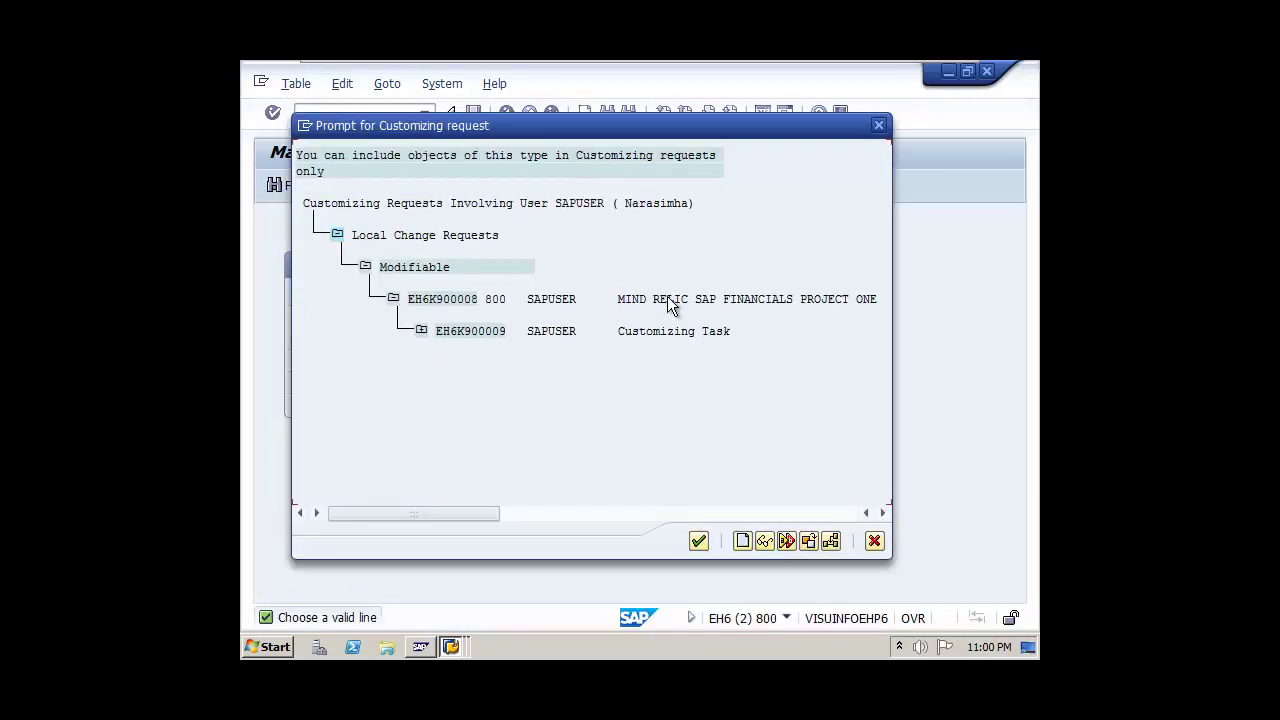
{"action": "left_click", "coordinate": [875, 543]}
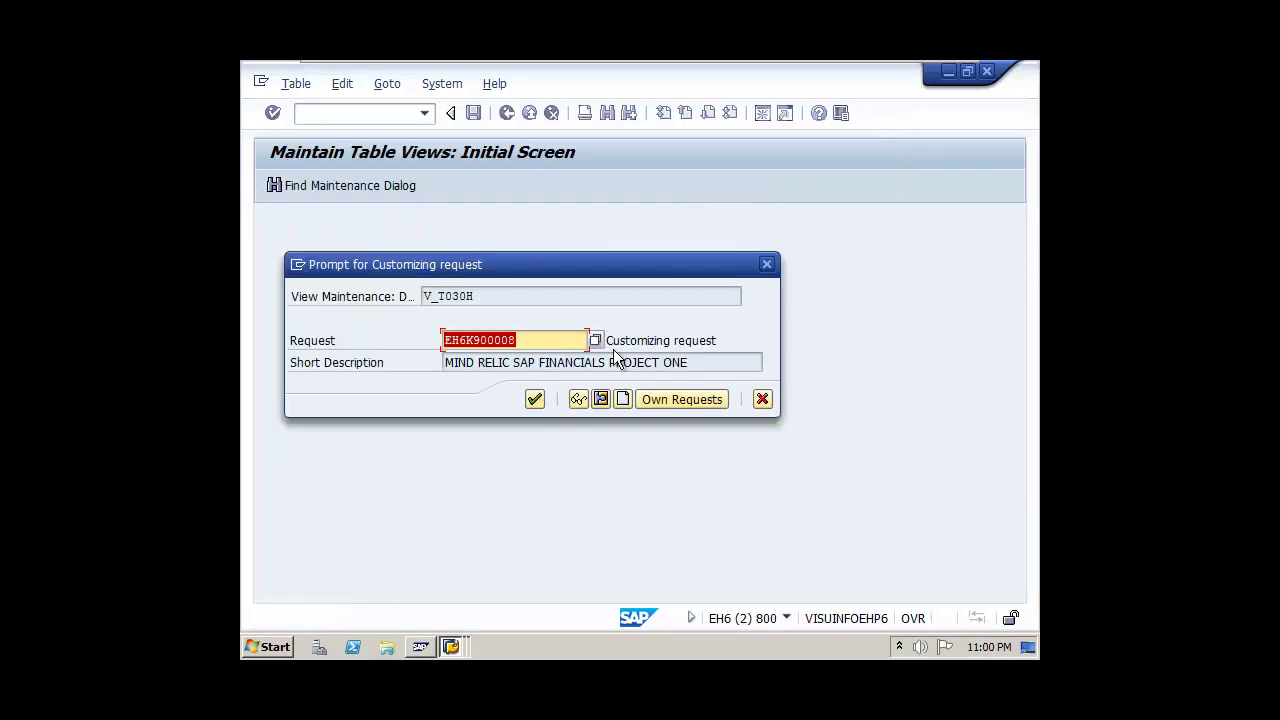
{"action": "left_click_drag", "start_coordinate": [697, 366], "coordinate": [347, 543]}
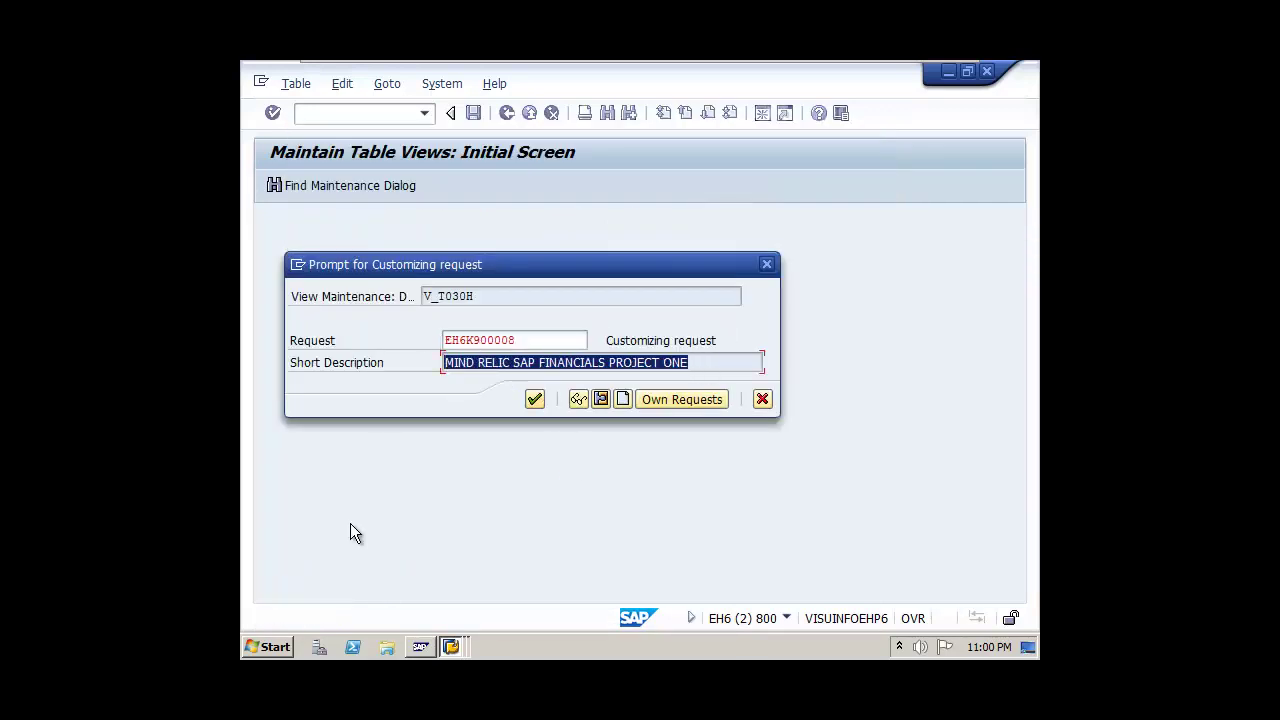
{"action": "left_click", "coordinate": [535, 400]}
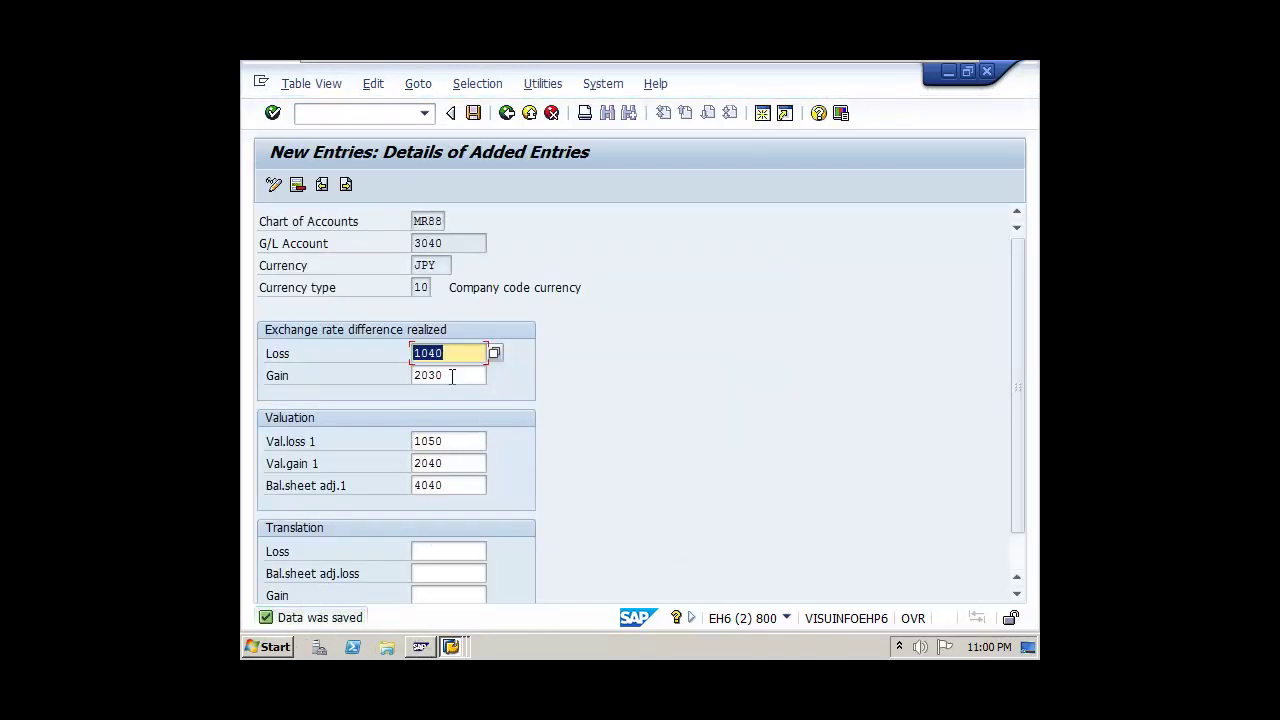
Step: Start the next entry and assign A/C PAYABLE, 4020, from chart MR88 as its G/L account
{"action": "left_click", "coordinate": [346, 186]}
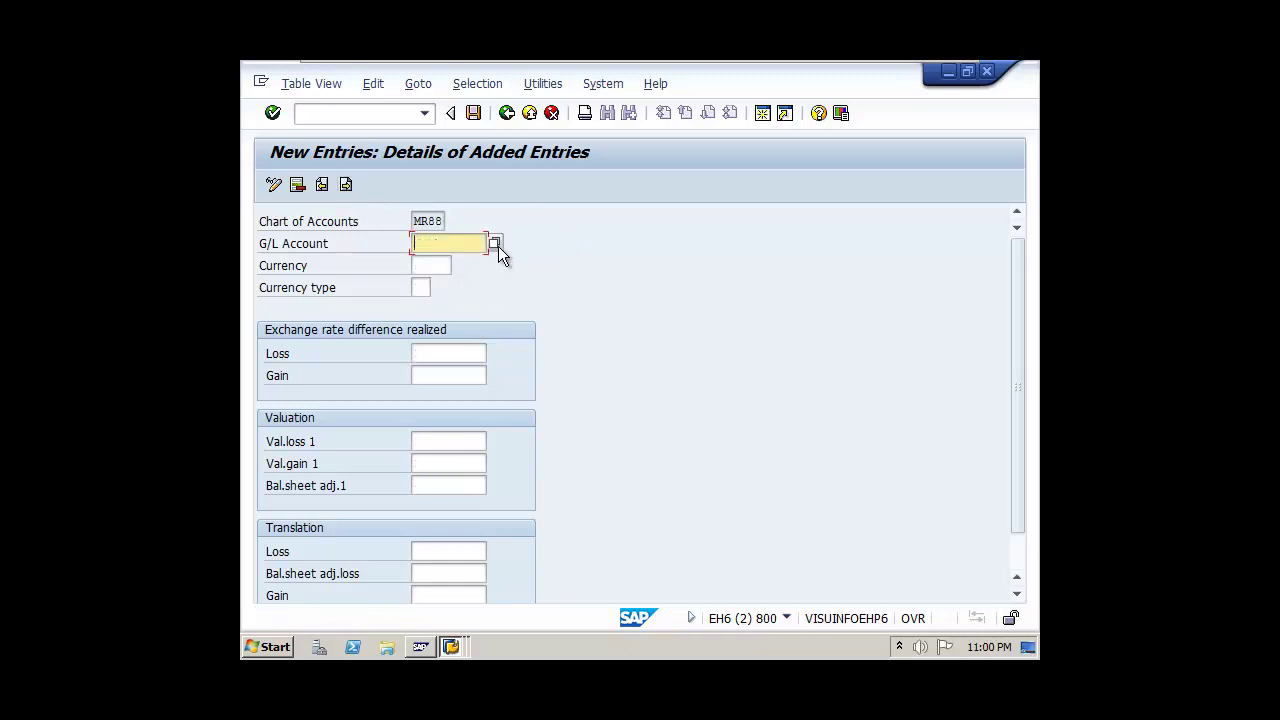
{"action": "left_click", "coordinate": [495, 244]}
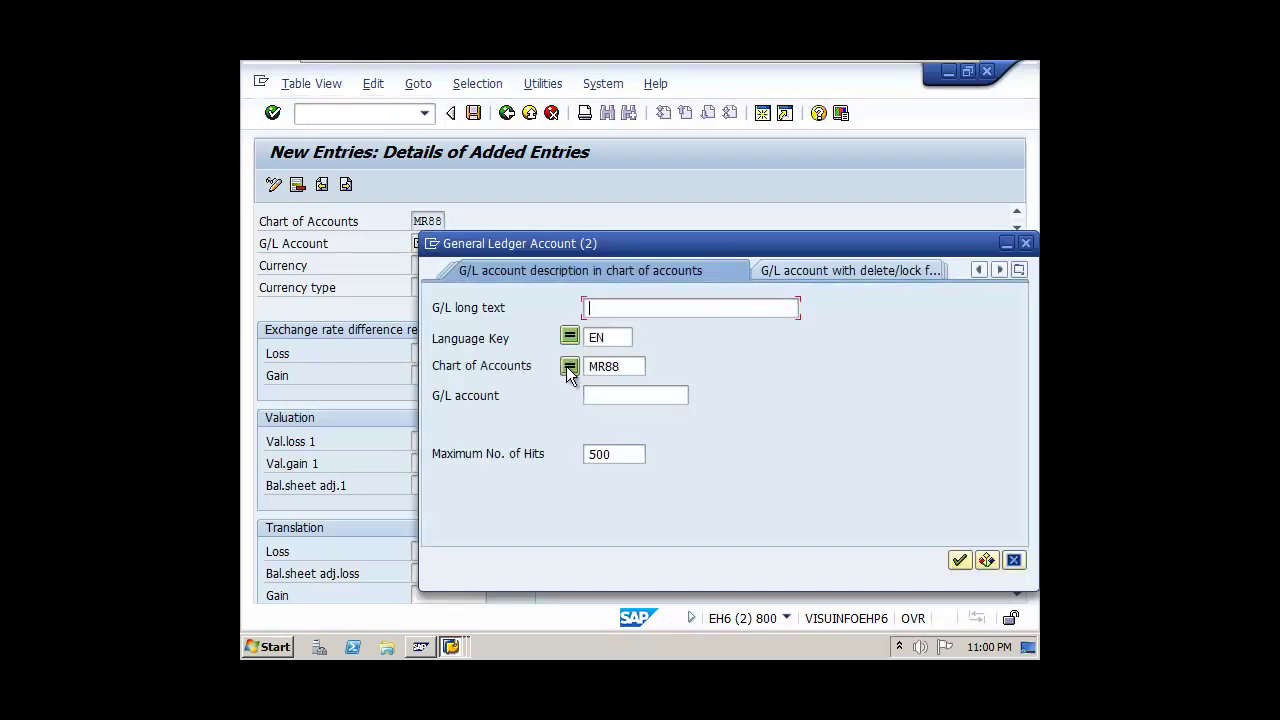
{"action": "left_click", "coordinate": [959, 561]}
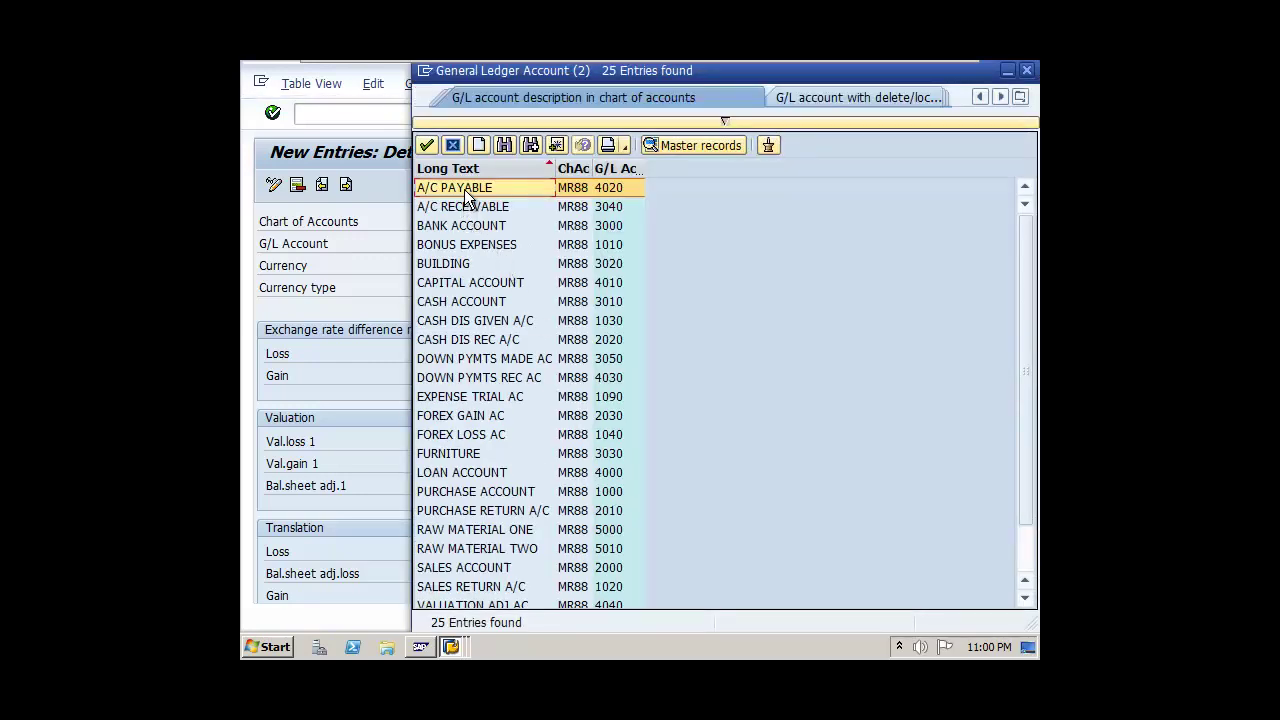
{"action": "double_click", "coordinate": [464, 189]}
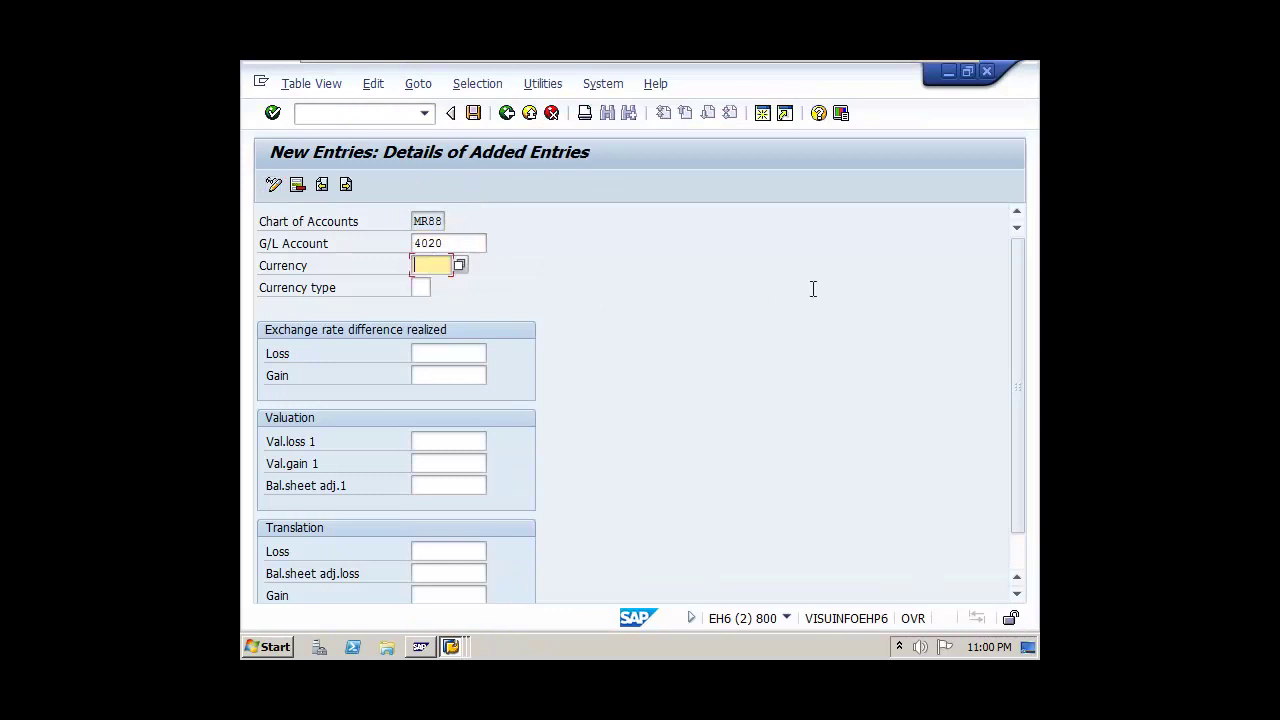
Step: Set the currency to JPY and the currency type to 10 for the A/C PAYABLE entry
{"action": "type", "text": "JPY"}
{"action": "left_click", "coordinate": [421, 288]}
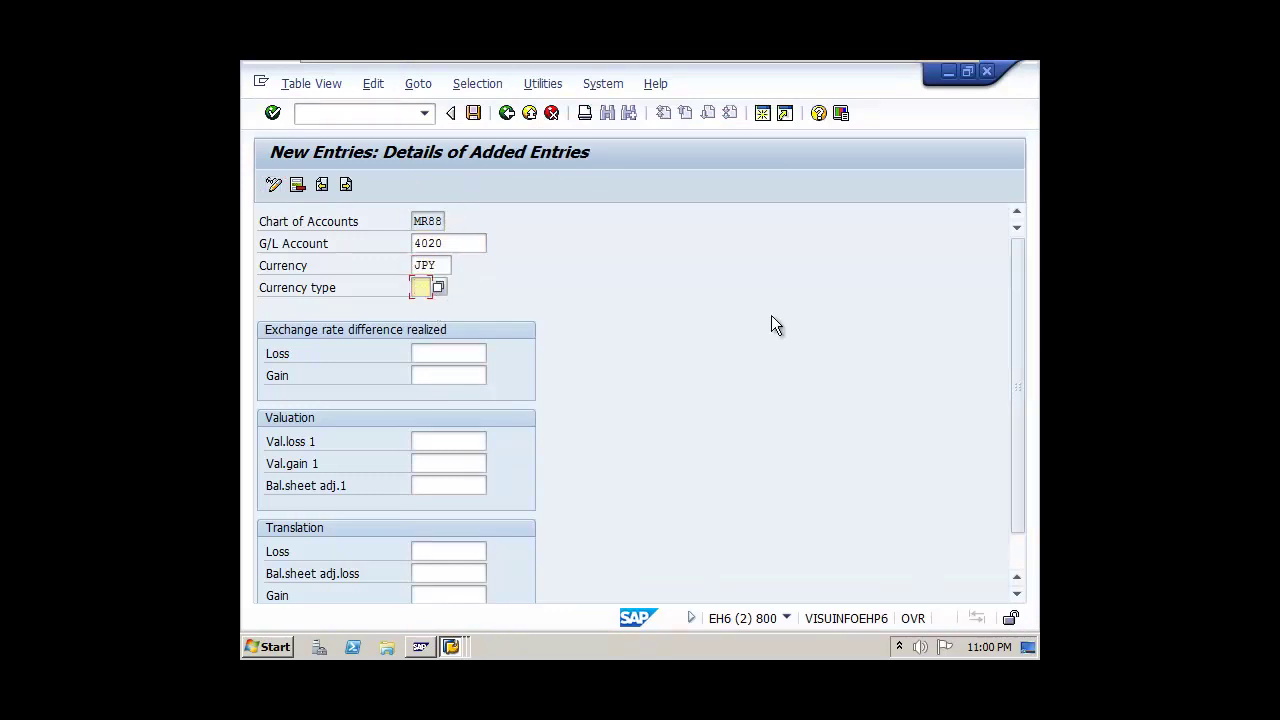
{"action": "type", "text": "10"}
{"action": "key", "text": "Tab"}
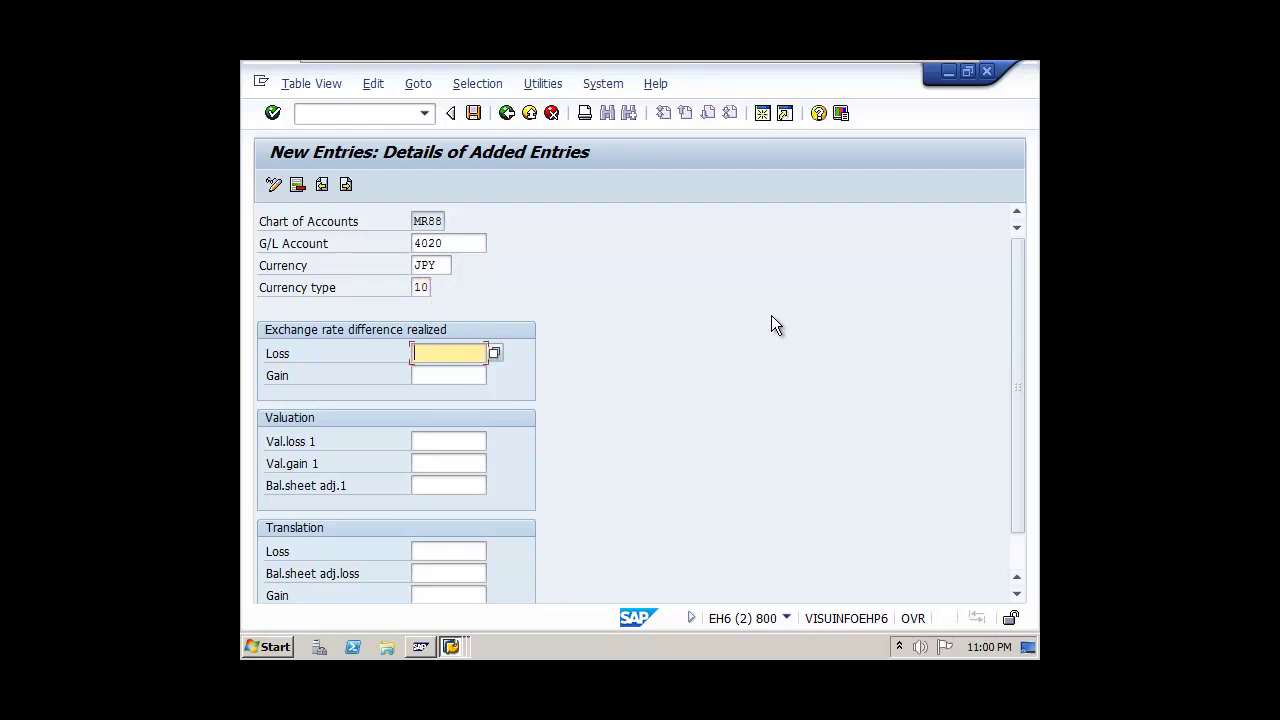
Step: Look up and assign FOREX LOSS AC, 1040, as the realized exchange rate difference loss account
{"action": "left_click", "coordinate": [495, 353]}
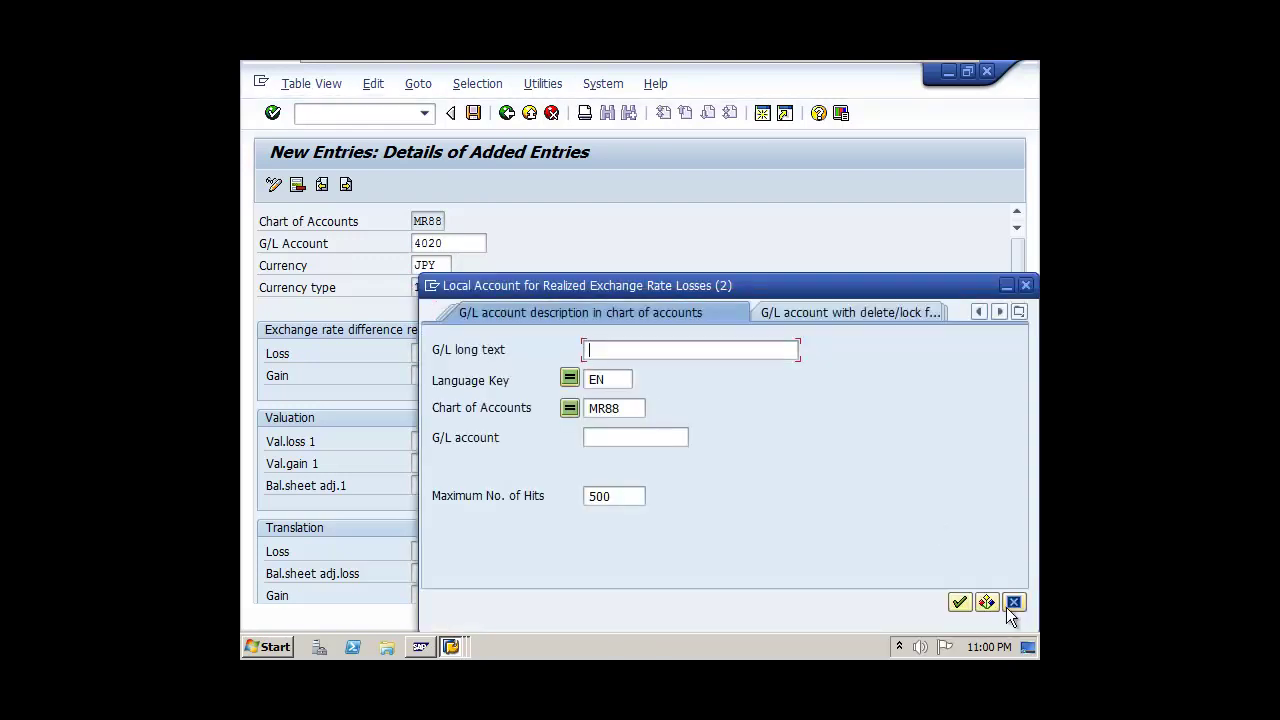
{"action": "left_click", "coordinate": [960, 603]}
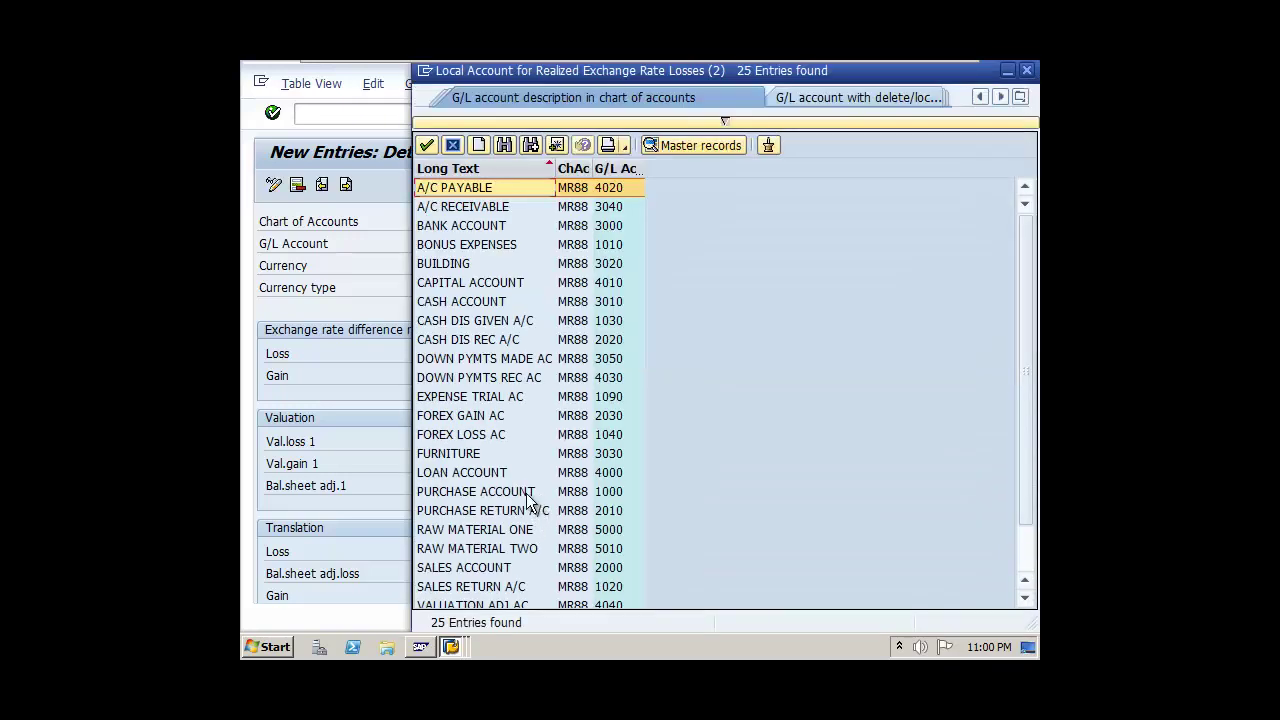
{"action": "left_click", "coordinate": [491, 434]}
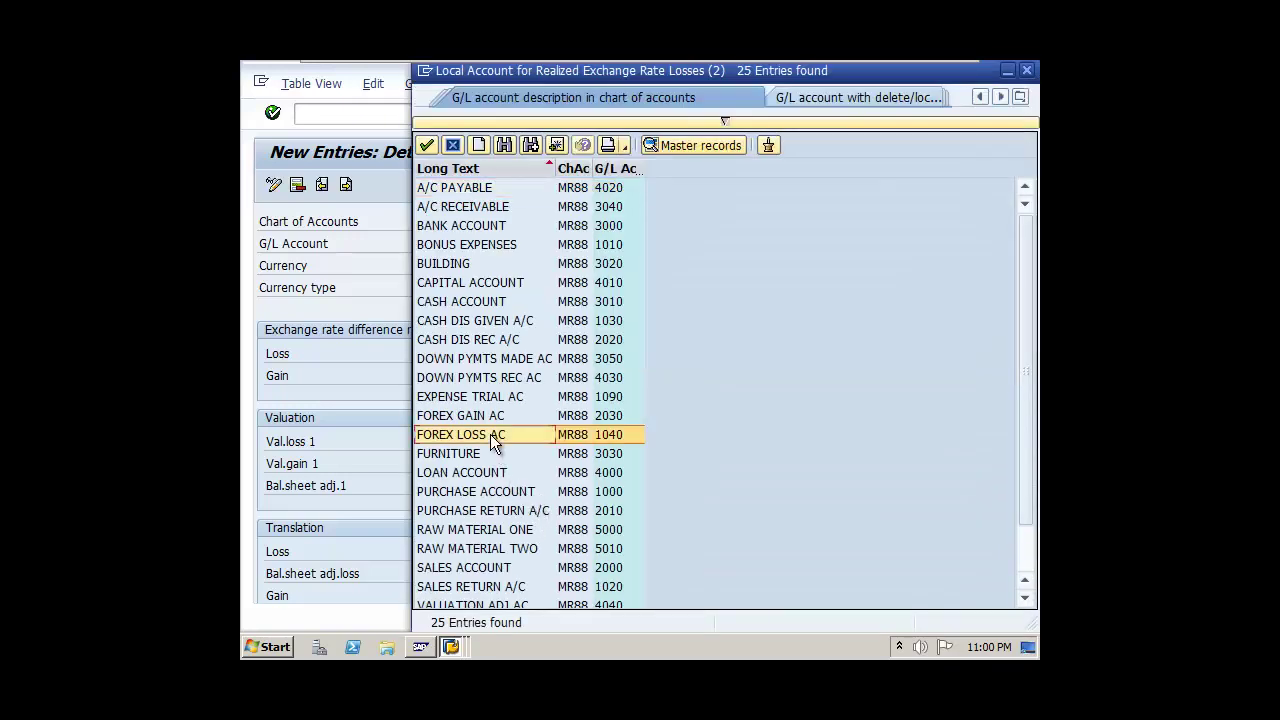
{"action": "double_click", "coordinate": [491, 434]}
Step: Look up and assign FOREX GAIN AC, 2030, as the realized exchange rate difference gain account
{"action": "left_click", "coordinate": [449, 376]}
{"action": "left_click", "coordinate": [495, 376]}
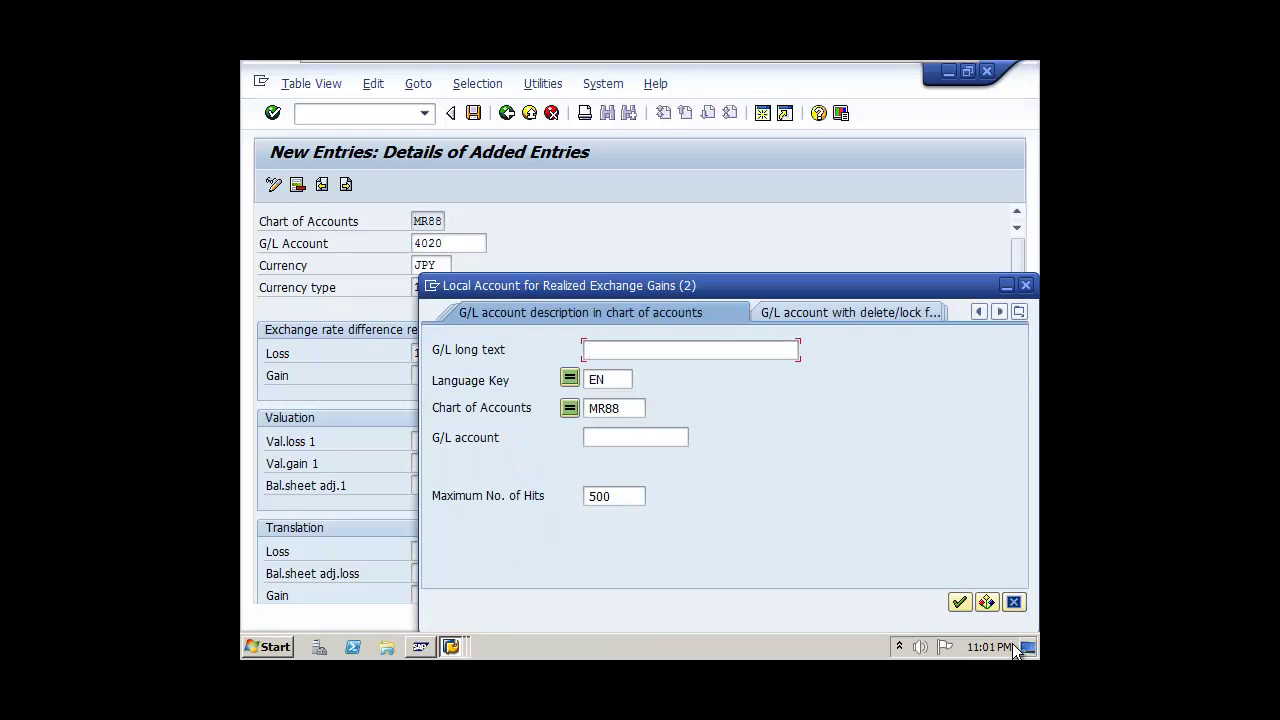
{"action": "left_click", "coordinate": [960, 602]}
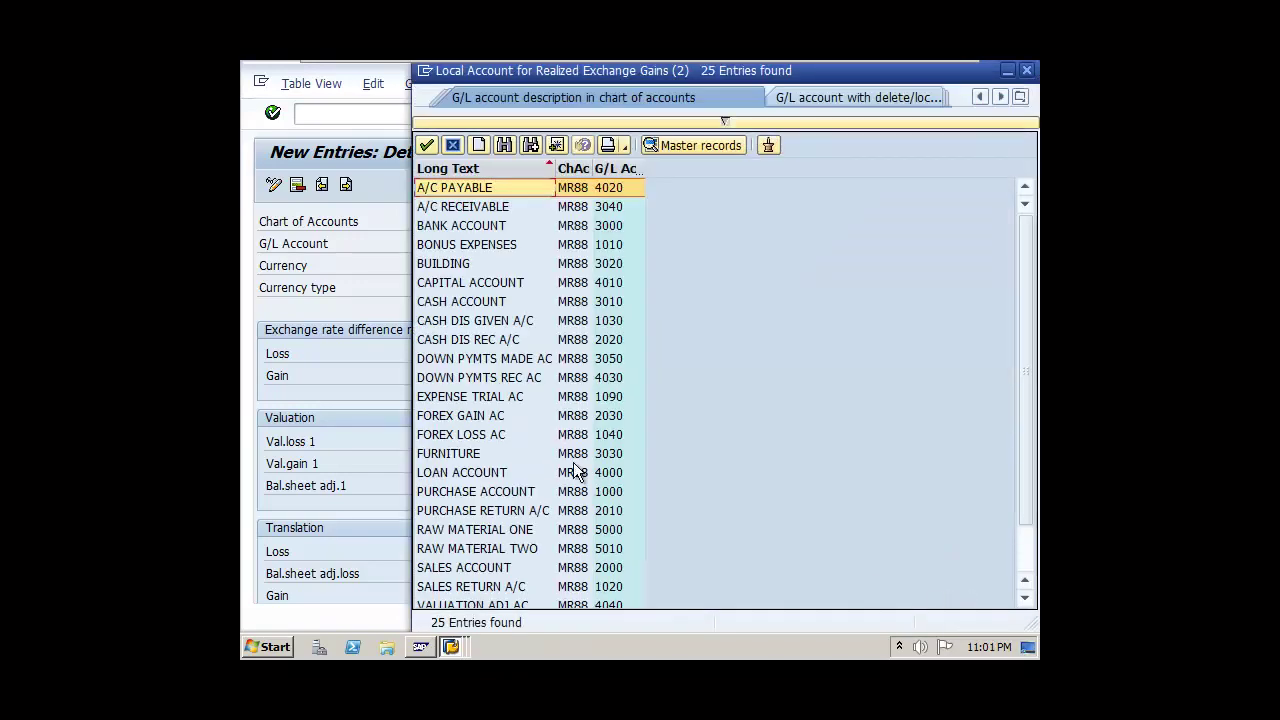
{"action": "left_click", "coordinate": [493, 415]}
{"action": "double_click", "coordinate": [493, 415]}
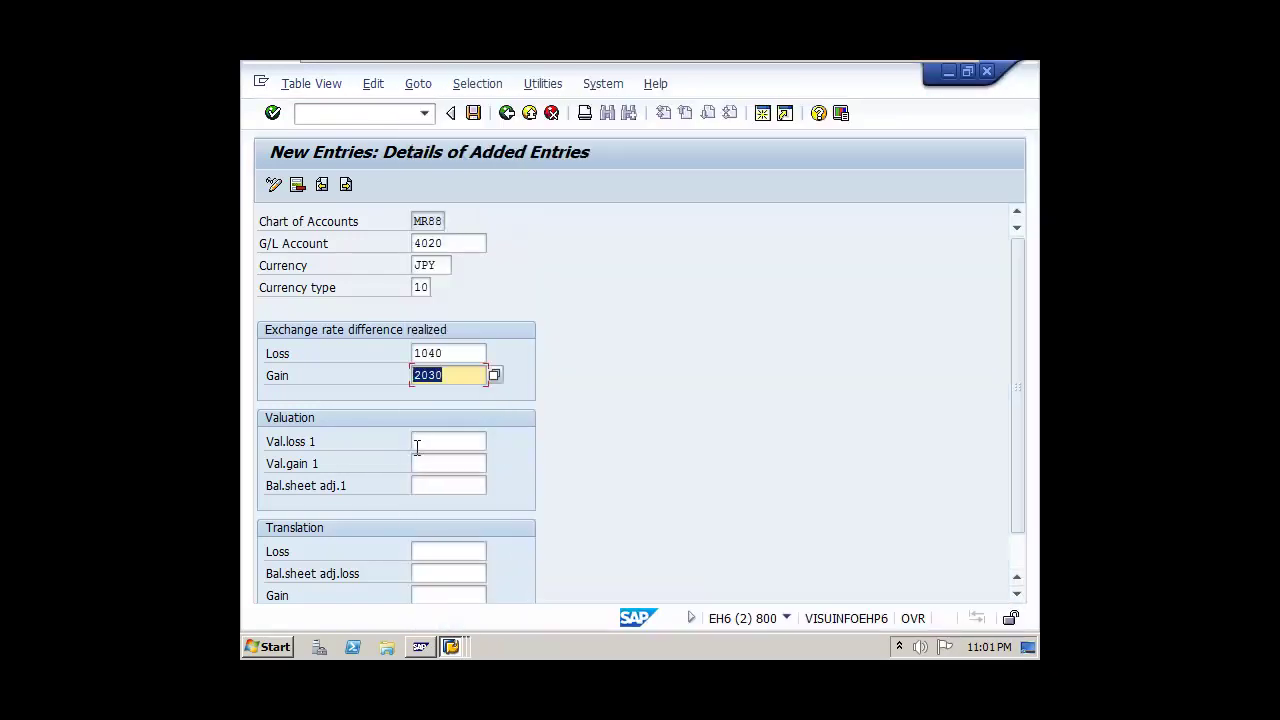
Step: Look up and assign VALUATION LOSS AC, 1050, as the Val.loss 1 account for the payable entry
{"action": "left_click", "coordinate": [418, 442]}
{"action": "left_click", "coordinate": [493, 441]}
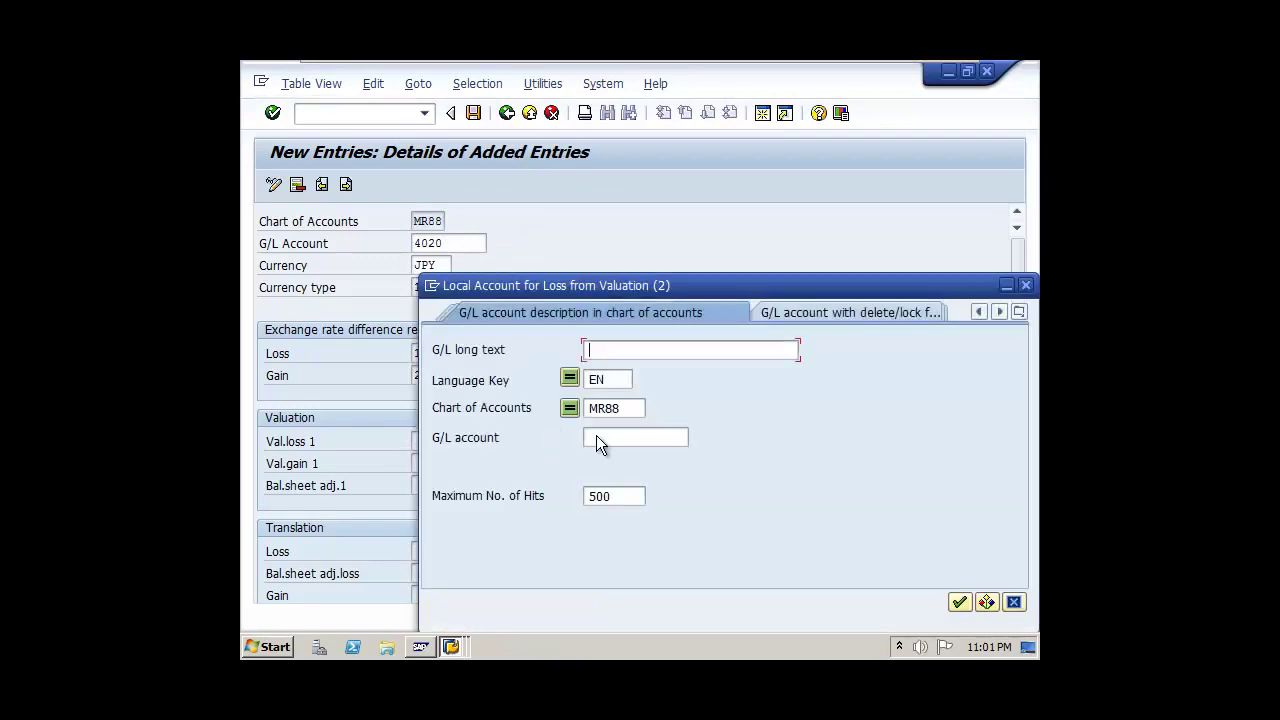
{"action": "left_click", "coordinate": [957, 604]}
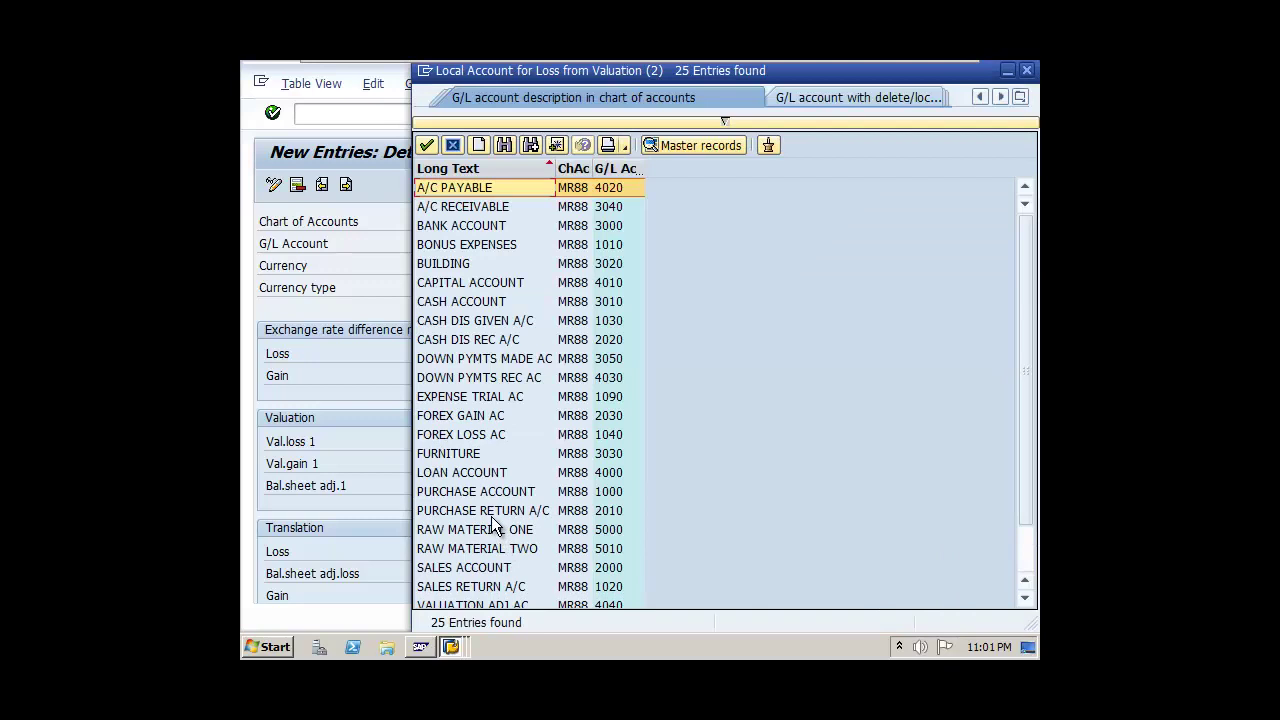
{"action": "scroll", "coordinate": [495, 510], "scroll_direction": "down", "scroll_amount": 1}
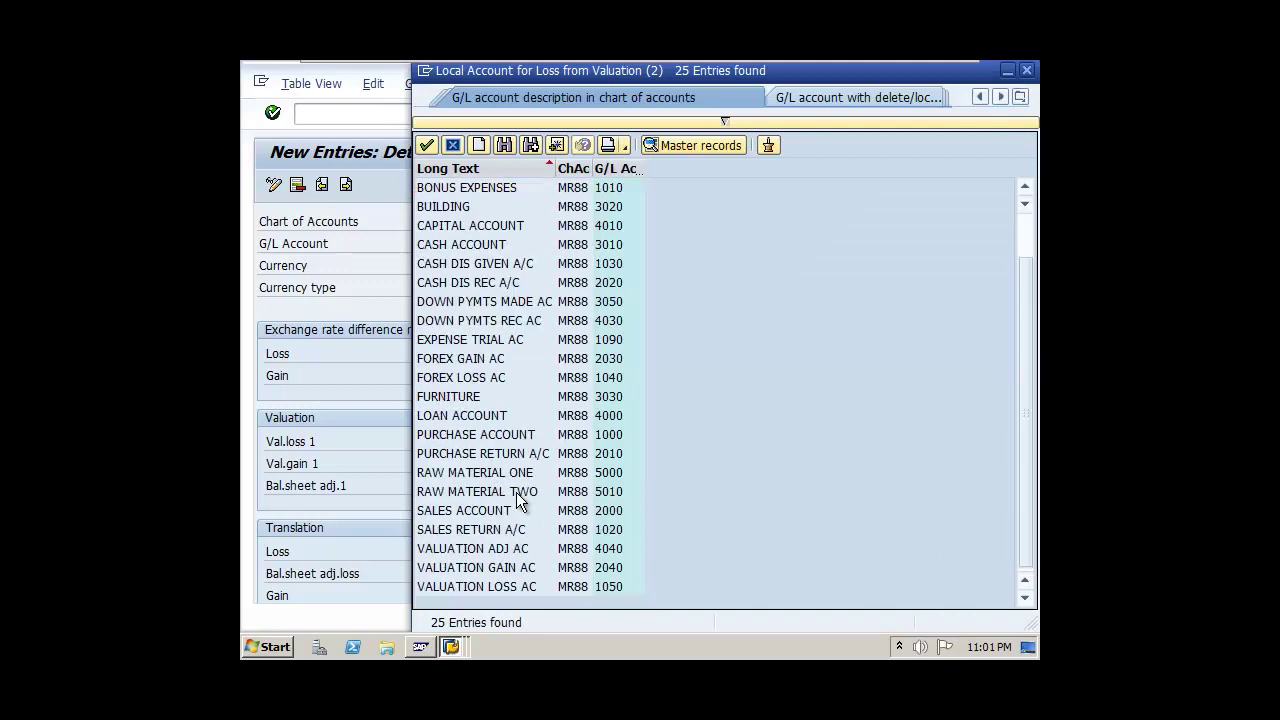
{"action": "left_click", "coordinate": [530, 586]}
{"action": "double_click", "coordinate": [530, 586]}
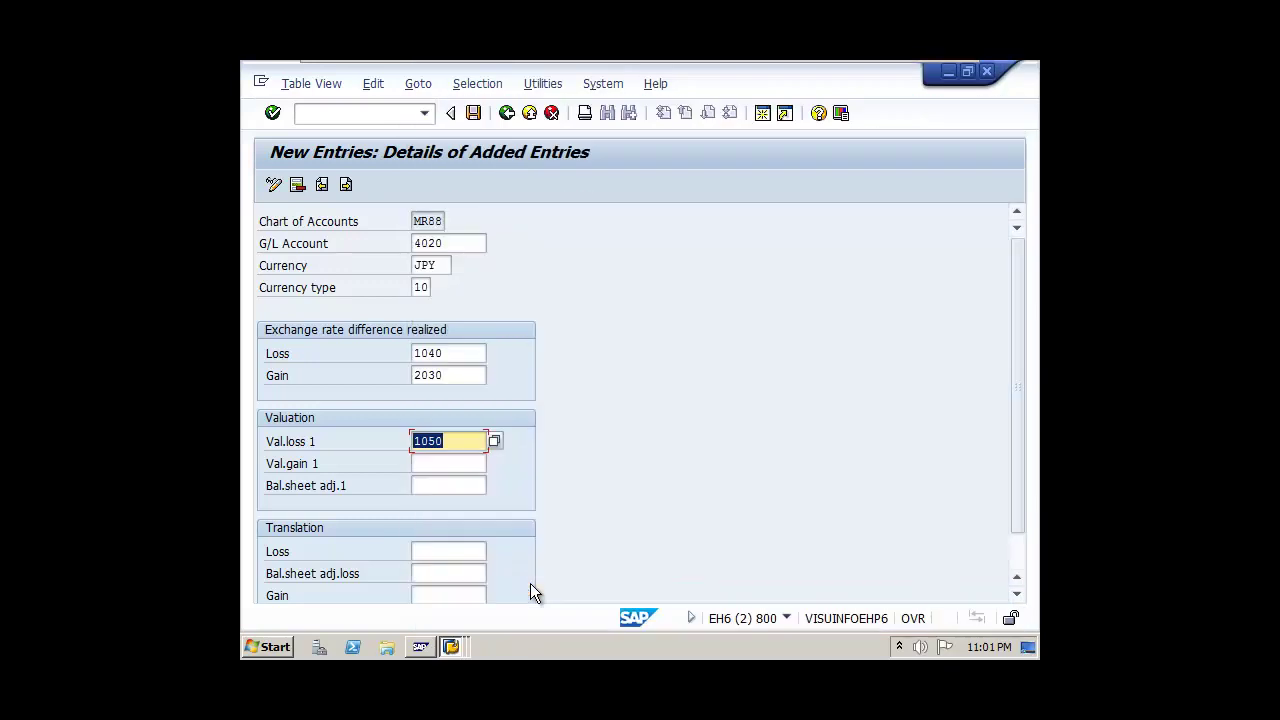
Step: Look up and assign VALUATION GAIN AC, 2040, as the Val.gain 1 account for the payable entry
{"action": "left_click", "coordinate": [449, 463]}
{"action": "left_click", "coordinate": [495, 464]}
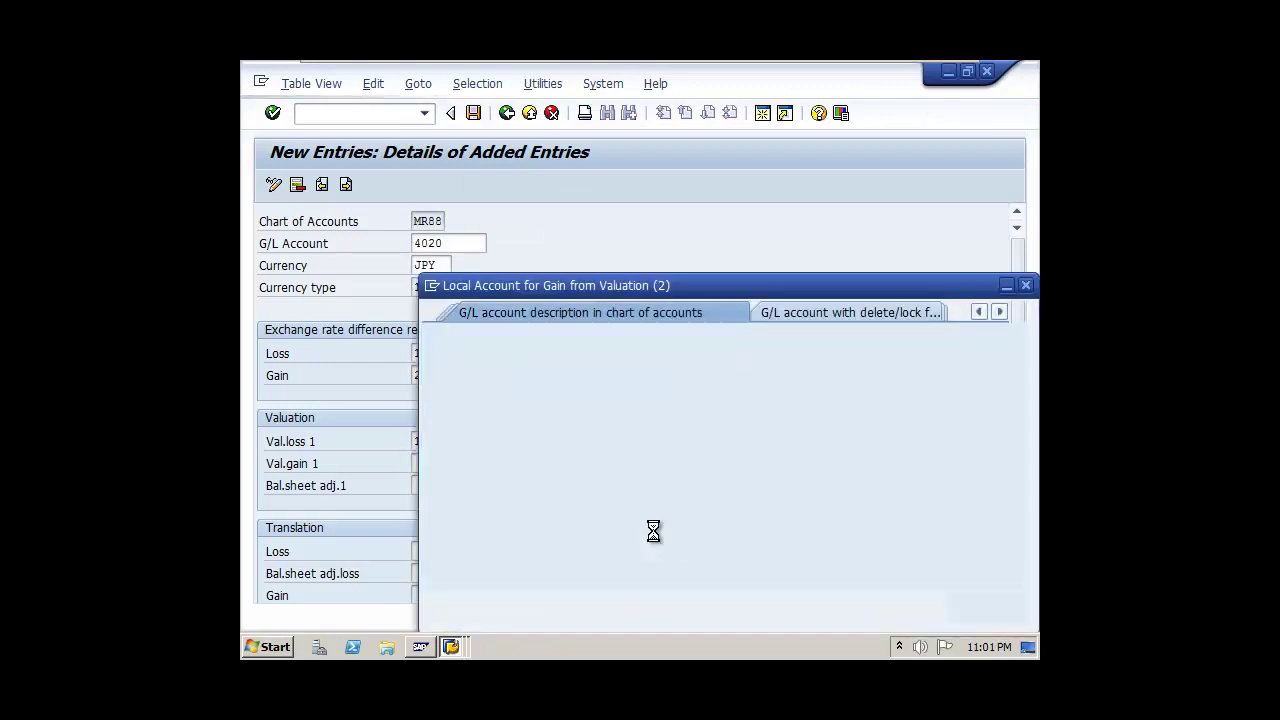
{"action": "left_click", "coordinate": [959, 601]}
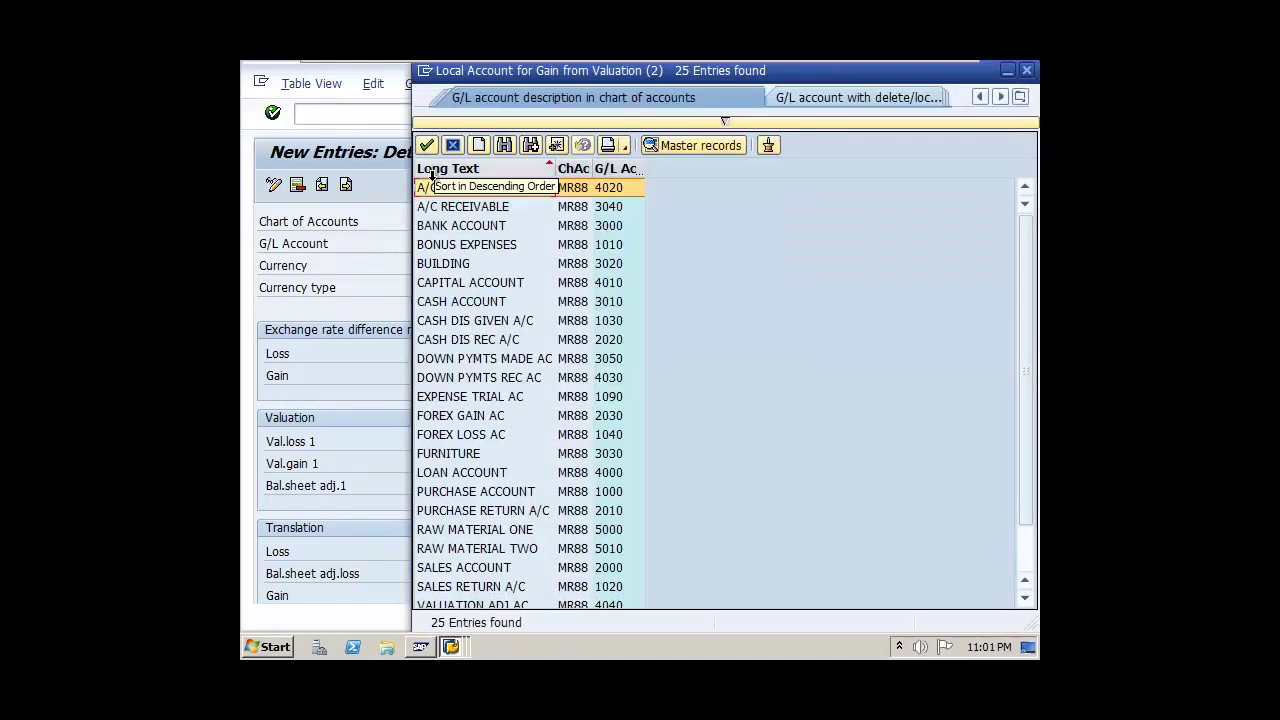
{"action": "scroll", "coordinate": [468, 405], "scroll_direction": "down", "scroll_amount": 1}
{"action": "left_click", "coordinate": [505, 572]}
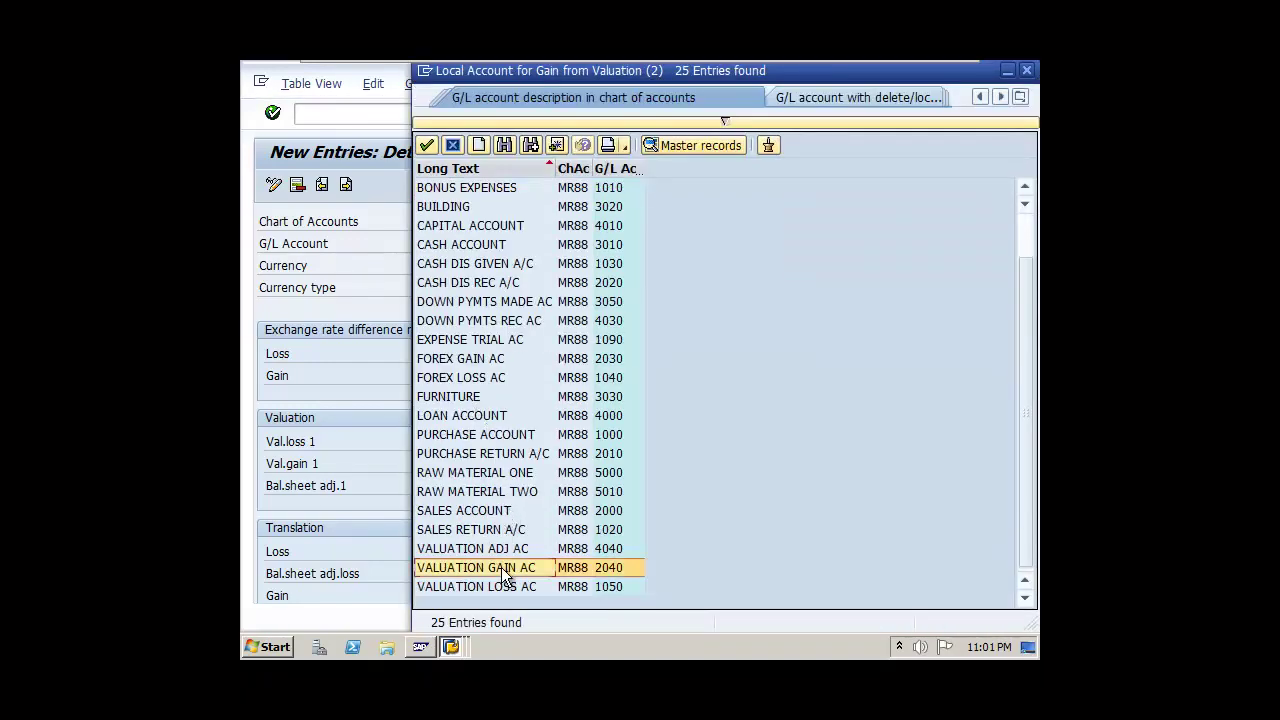
{"action": "double_click", "coordinate": [501, 567]}
Step: Look up and assign VALUATION ADJ AC, 4040, as the Bal.sheet adj.1 account for the payable entry
{"action": "left_click", "coordinate": [470, 486]}
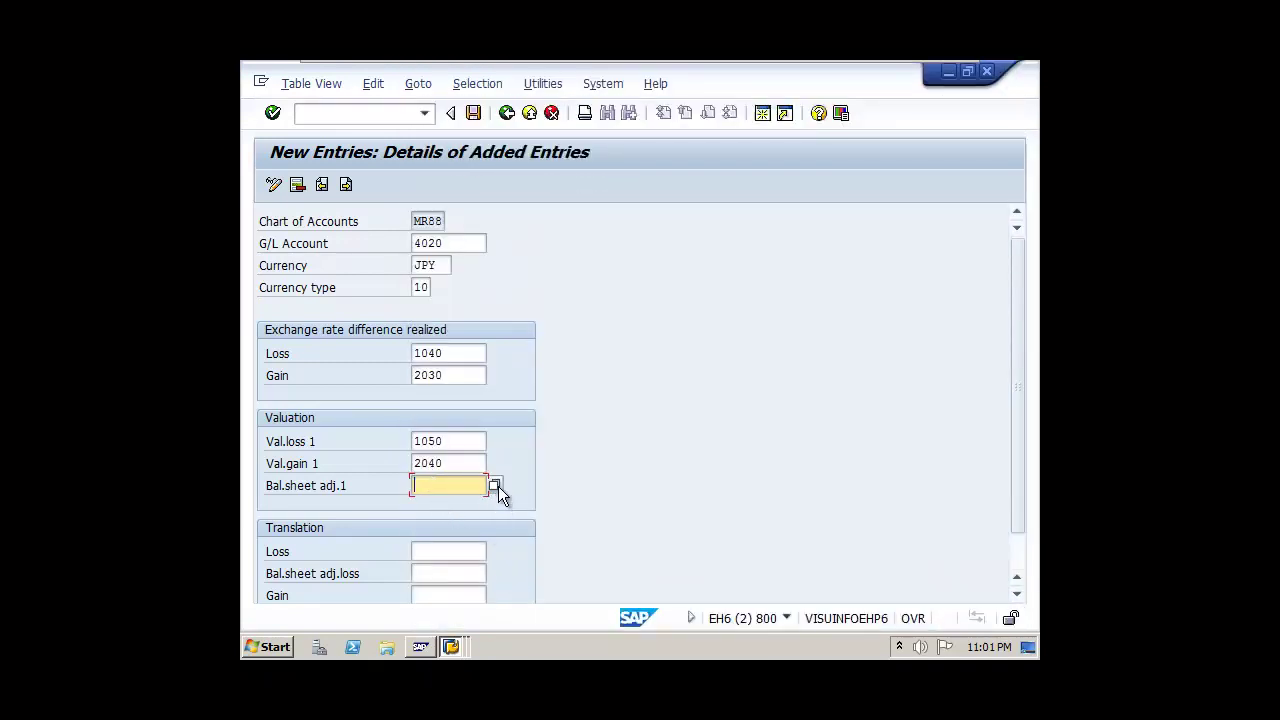
{"action": "left_click", "coordinate": [497, 486]}
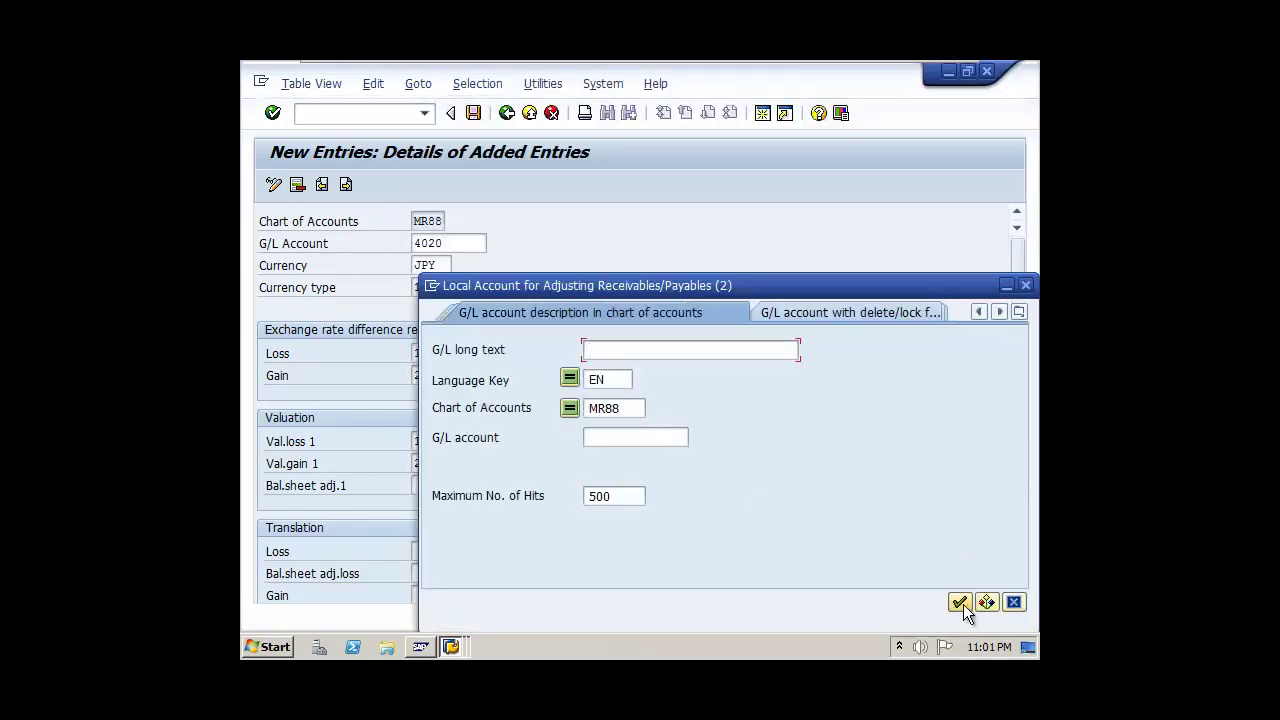
{"action": "left_click", "coordinate": [960, 603]}
{"action": "scroll", "coordinate": [645, 400], "scroll_direction": "down", "scroll_amount": 1}
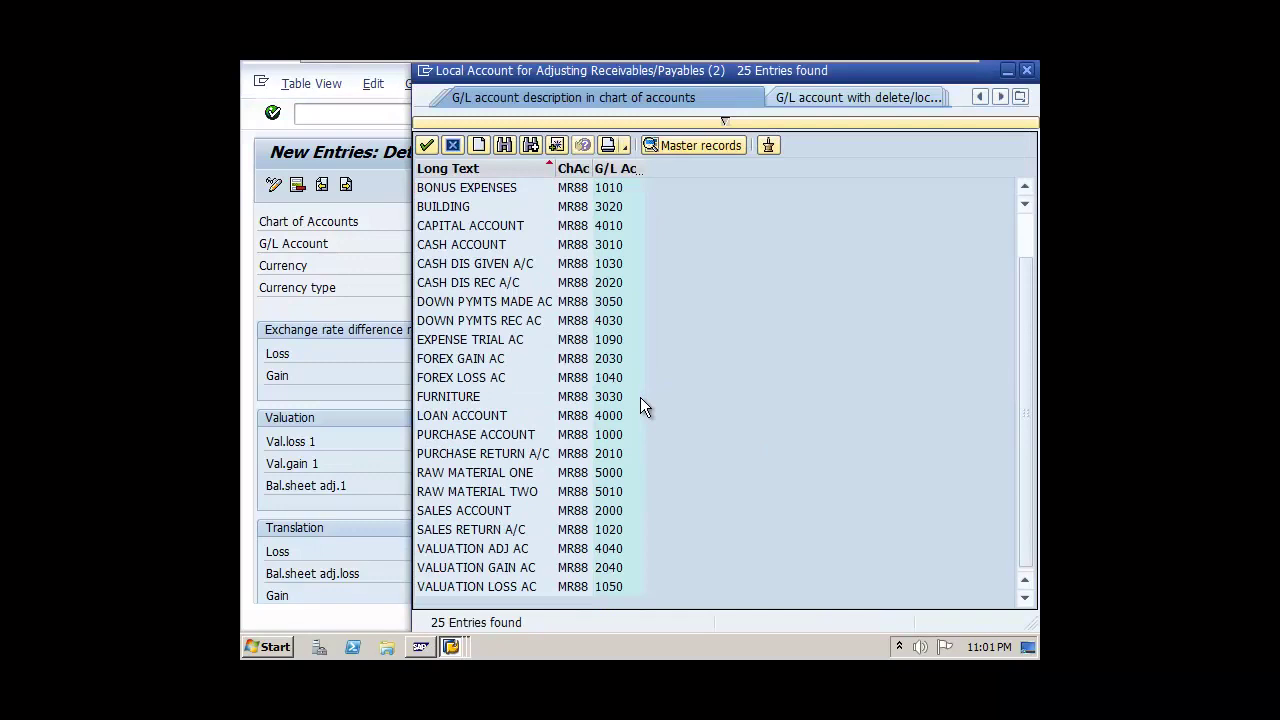
{"action": "left_click", "coordinate": [528, 552]}
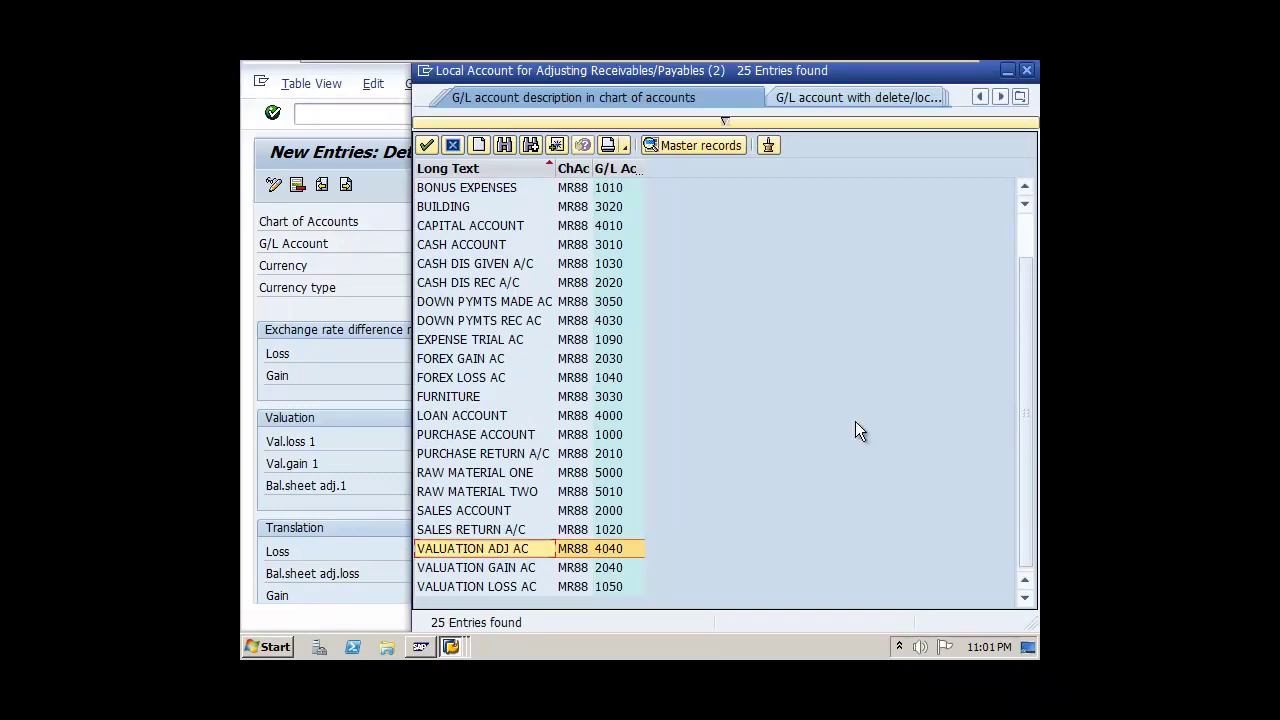
{"action": "double_click", "coordinate": [521, 552]}
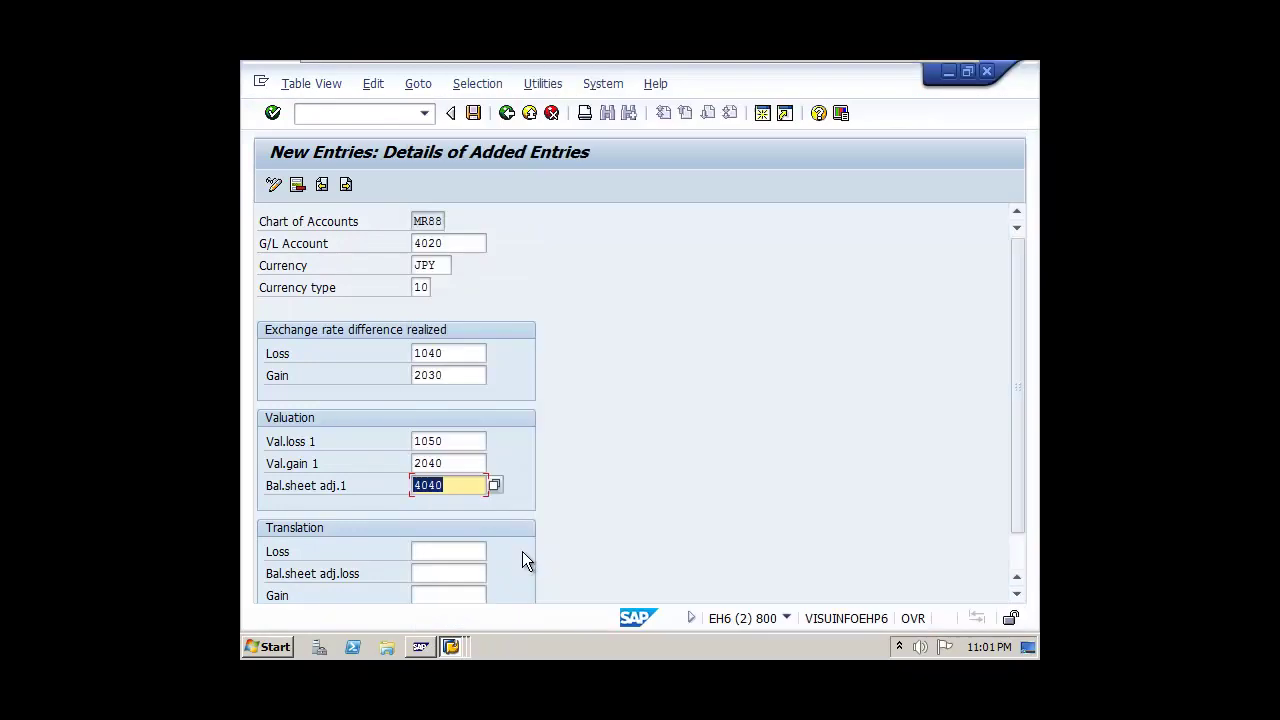
Step: Save the payable account entry and exit customizing back to SAP Easy Access
{"action": "left_click", "coordinate": [472, 113]}
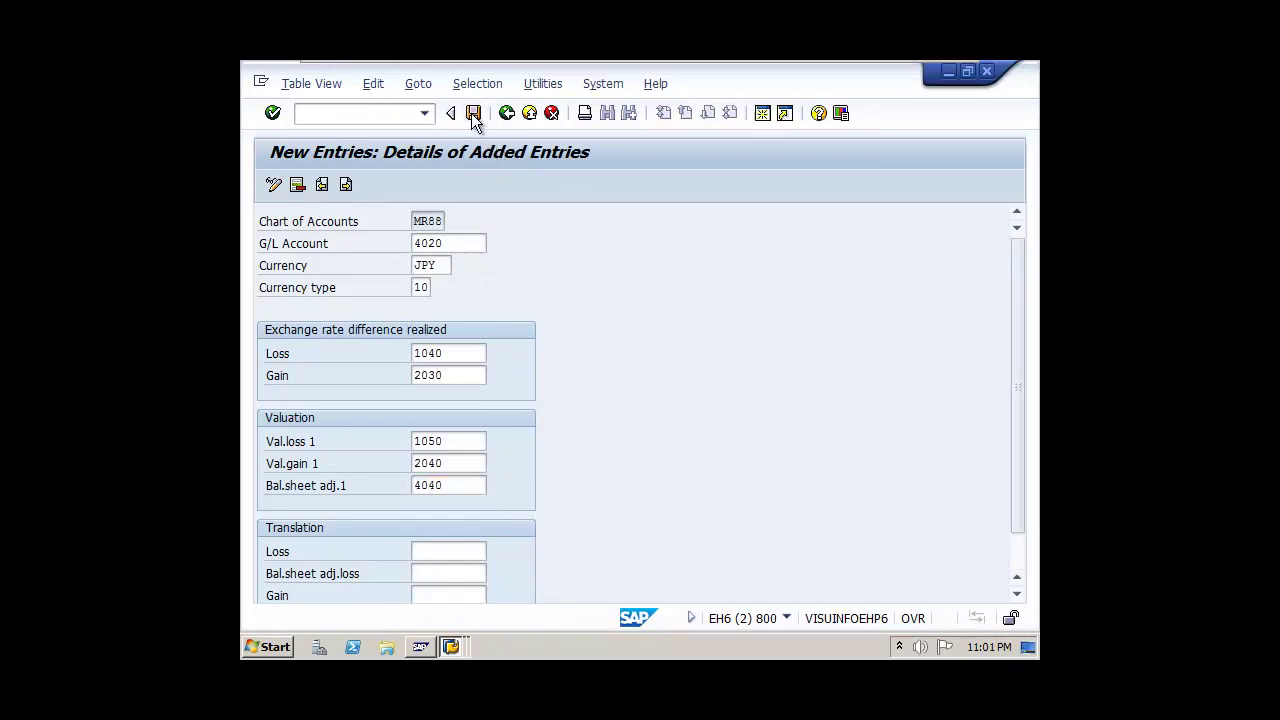
{"action": "left_click", "coordinate": [529, 113]}
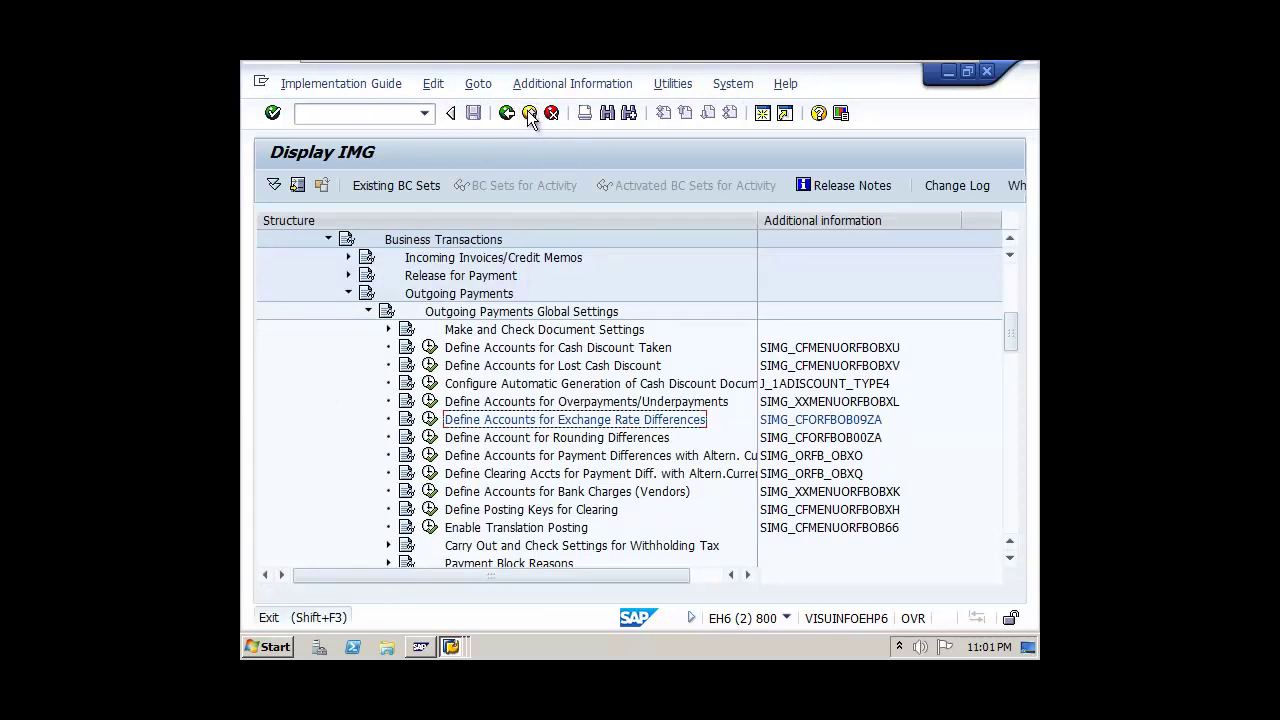
{"action": "left_click", "coordinate": [529, 113]}
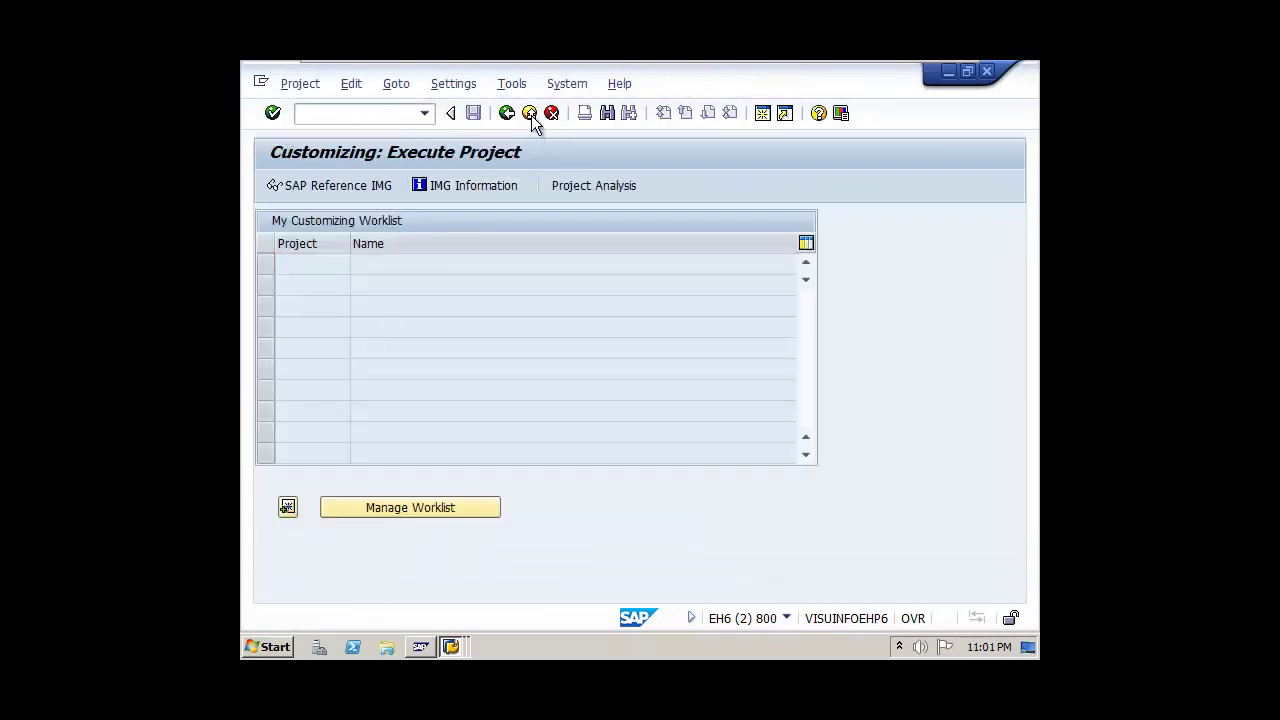
Step: Switch to the Display G/L Account Centrally session and close its window
{"action": "left_click", "coordinate": [450, 646]}
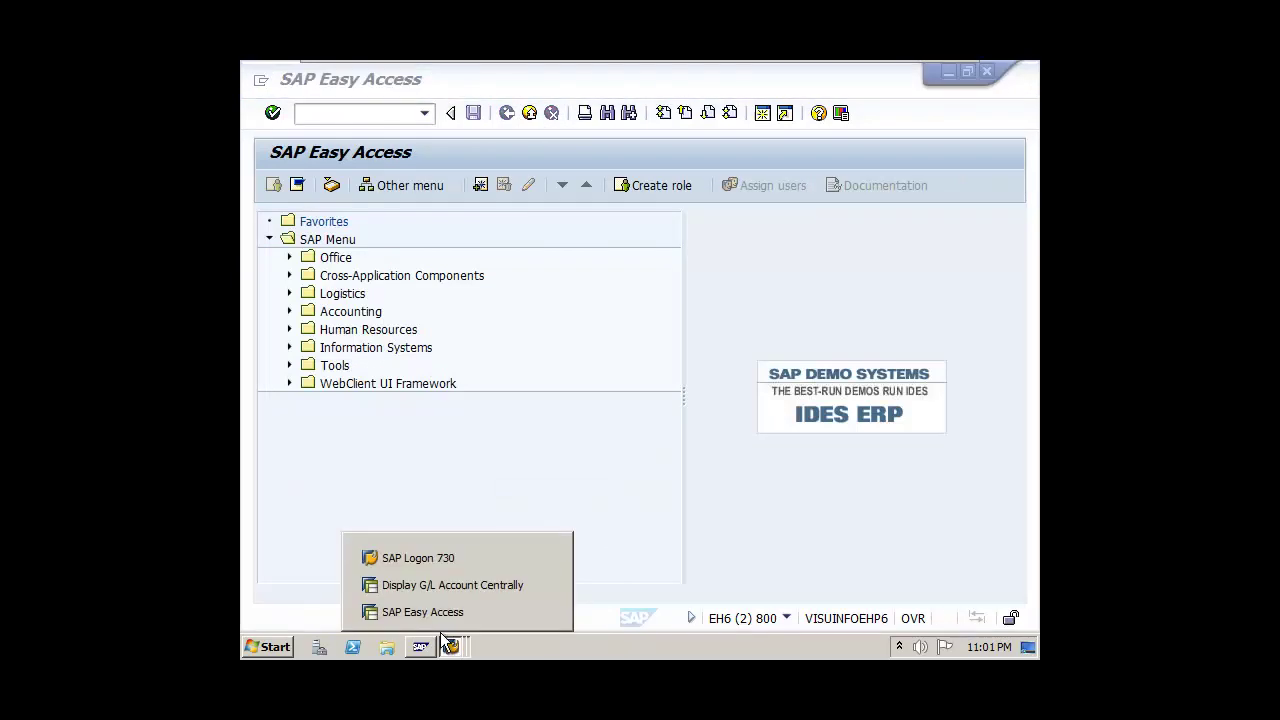
{"action": "left_click", "coordinate": [457, 585]}
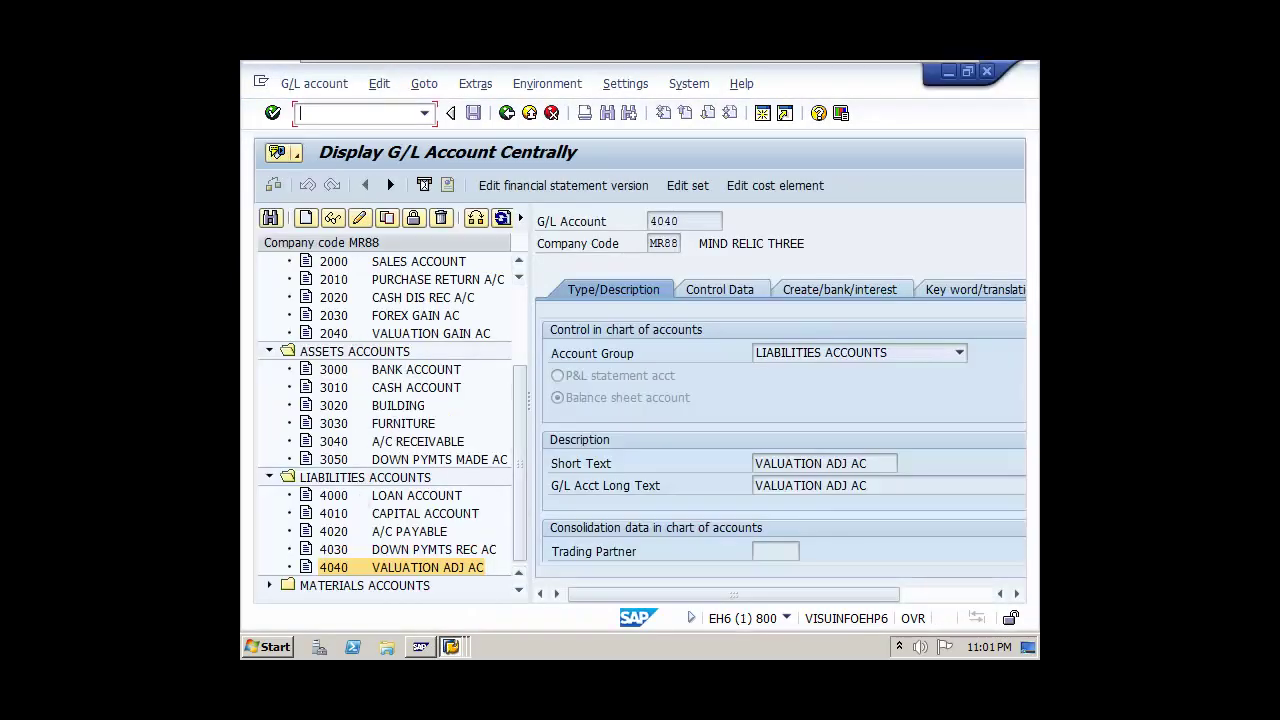
{"action": "left_click", "coordinate": [986, 70]}
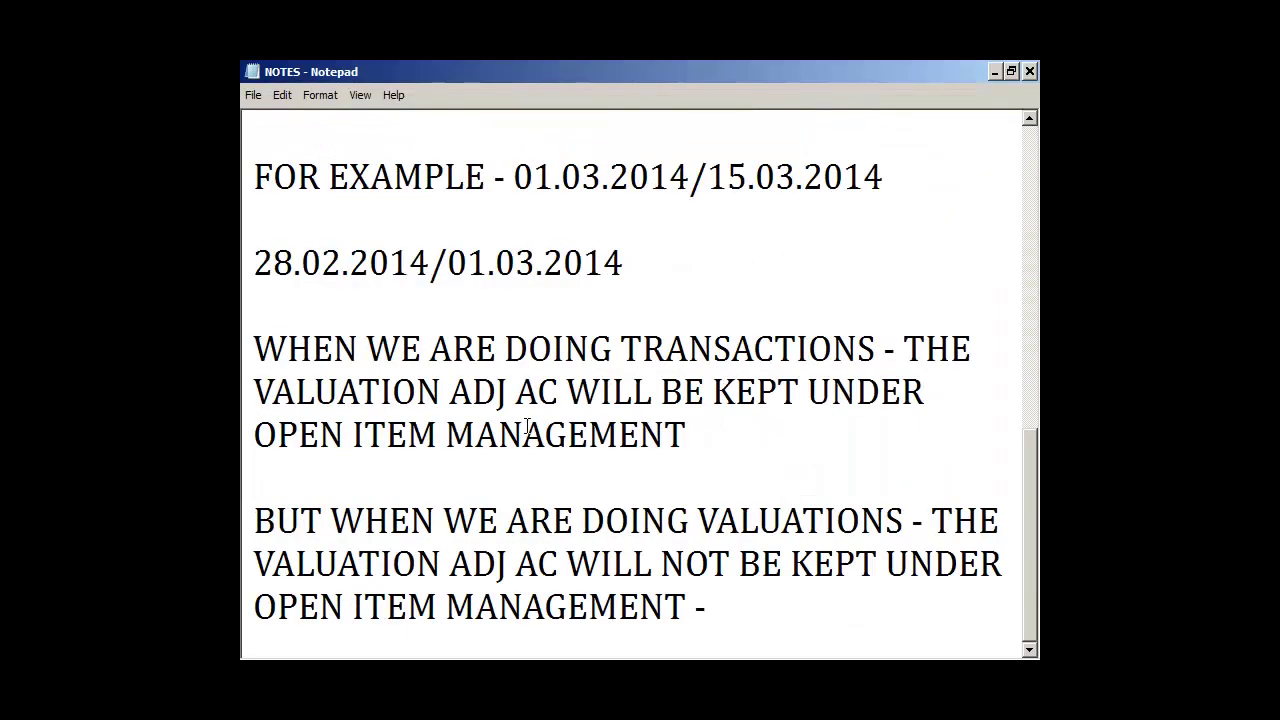
Step: Switch to Notepad and select all the text in the NOTES file
{"action": "key", "text": "ctrl+shift+Home"}
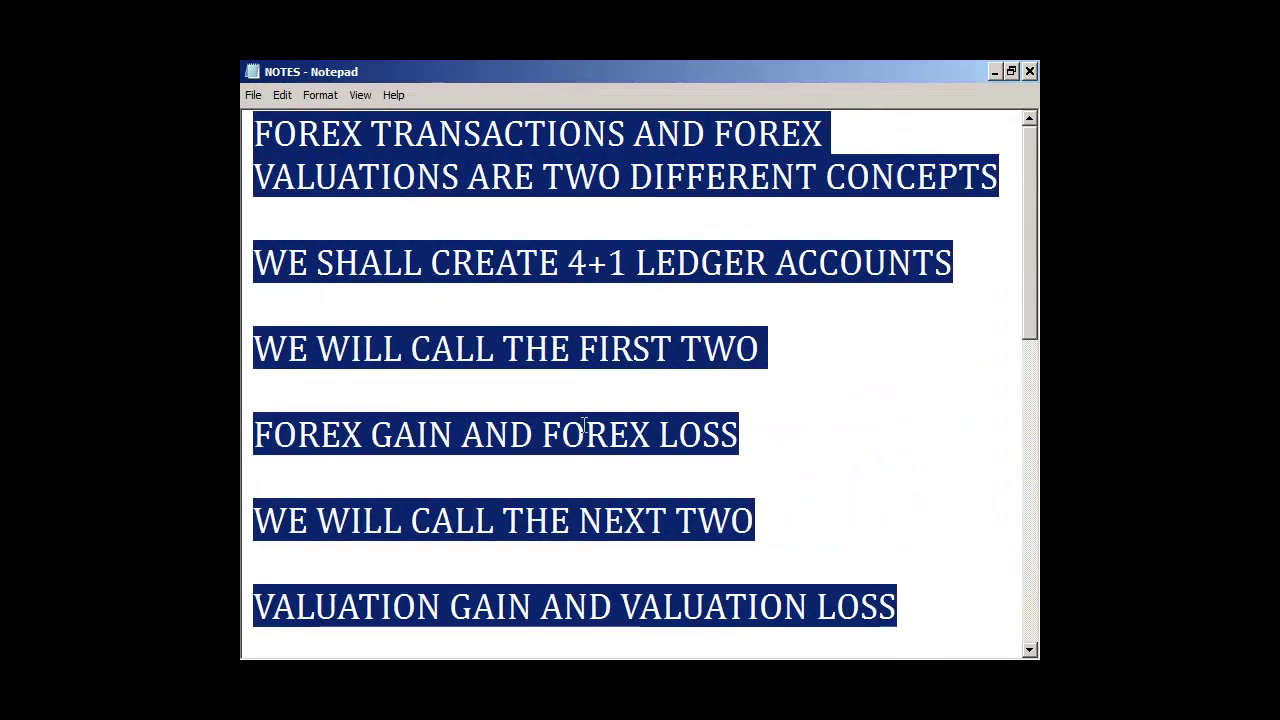